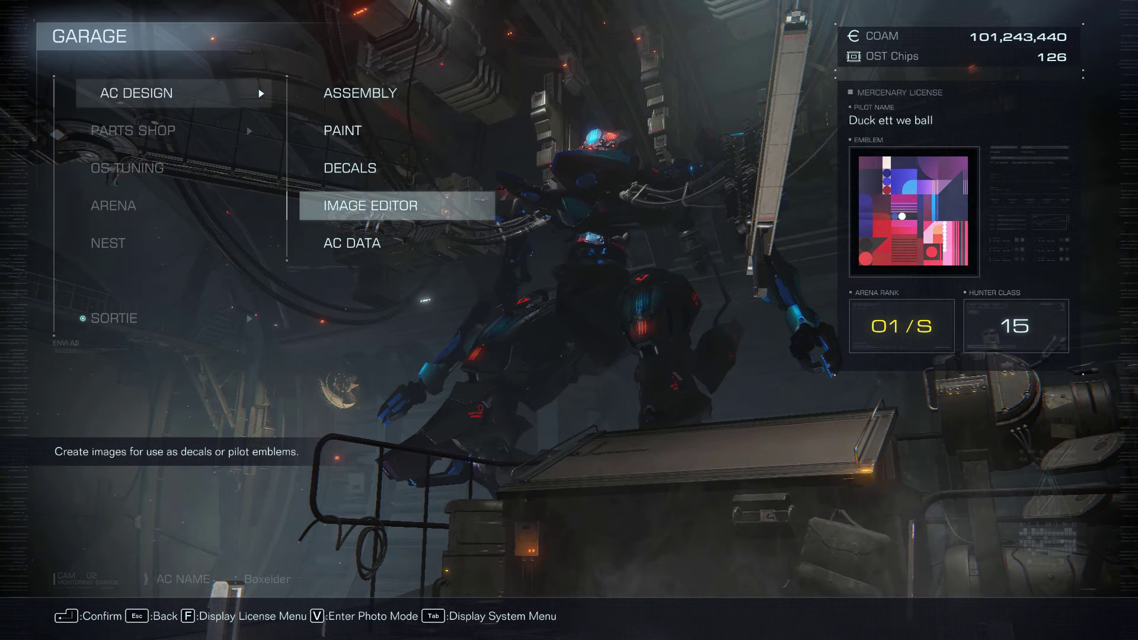
Open the image editor, start a new image and add a solid rounded parallelogram piece in white
{"action": "key", "text": "Return"}
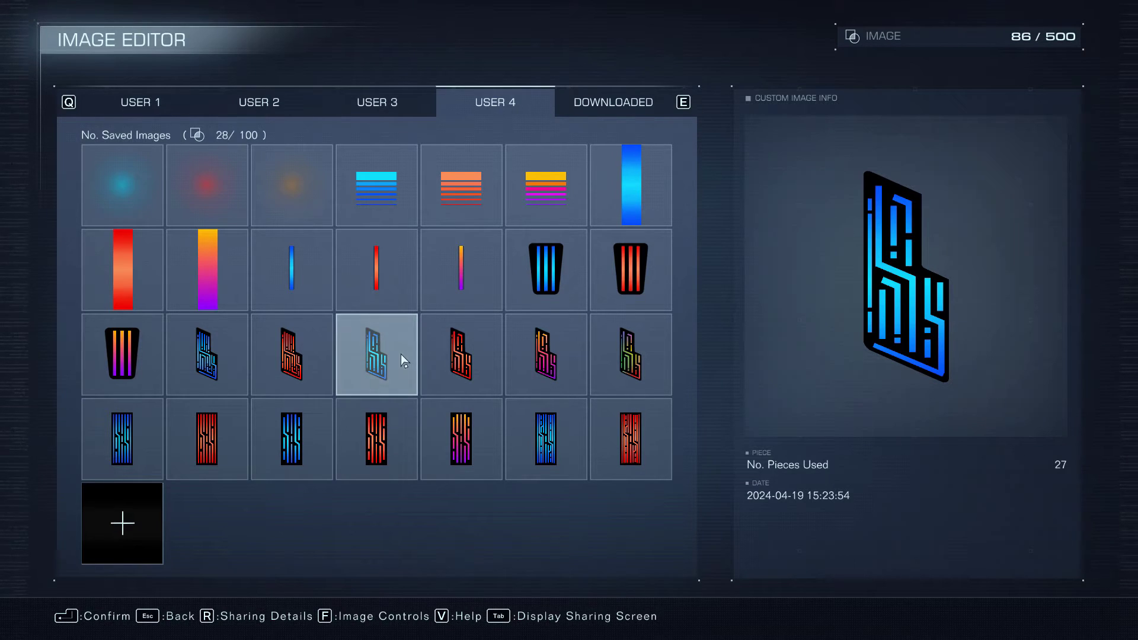
{"action": "left_click", "coordinate": [115, 524]}
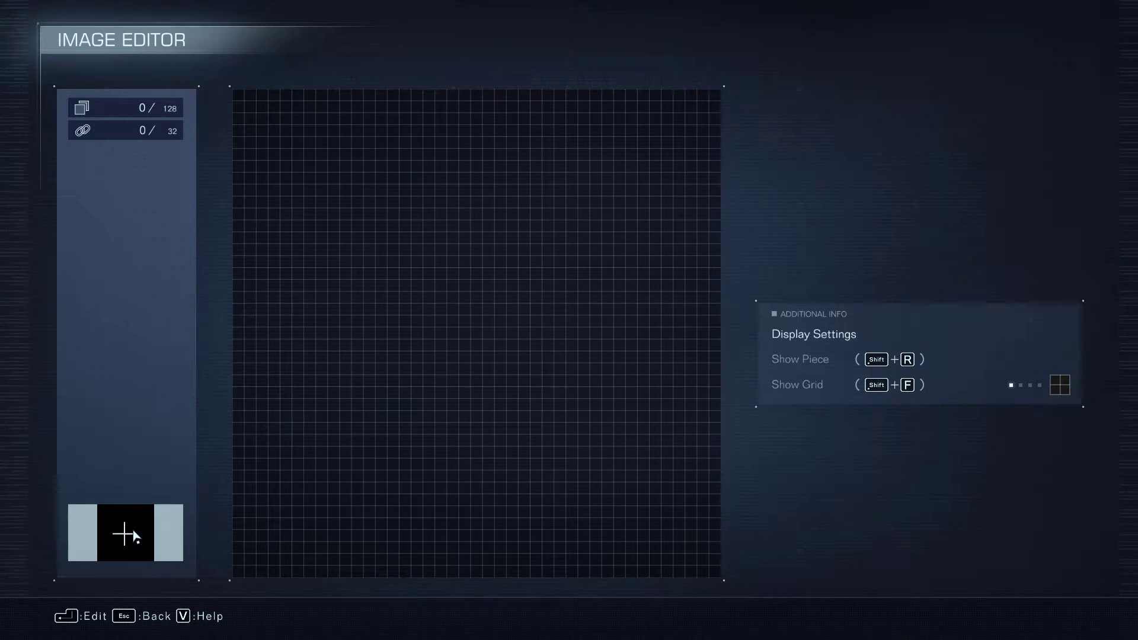
{"action": "left_click", "coordinate": [134, 536]}
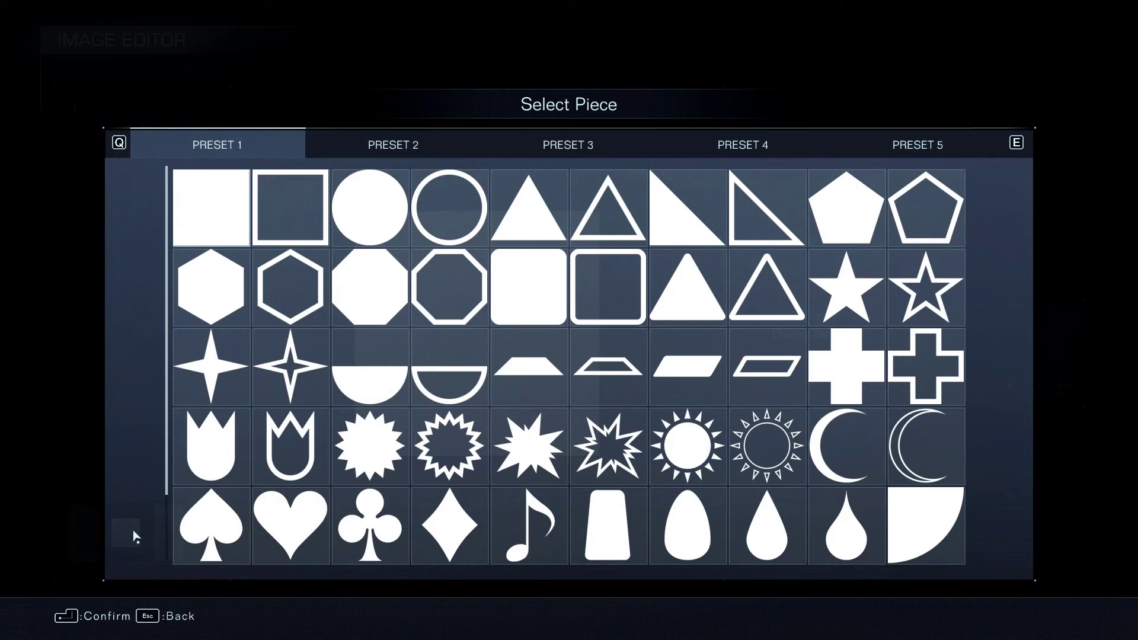
{"action": "left_click", "coordinate": [685, 372]}
{"action": "left_click", "coordinate": [1035, 454]}
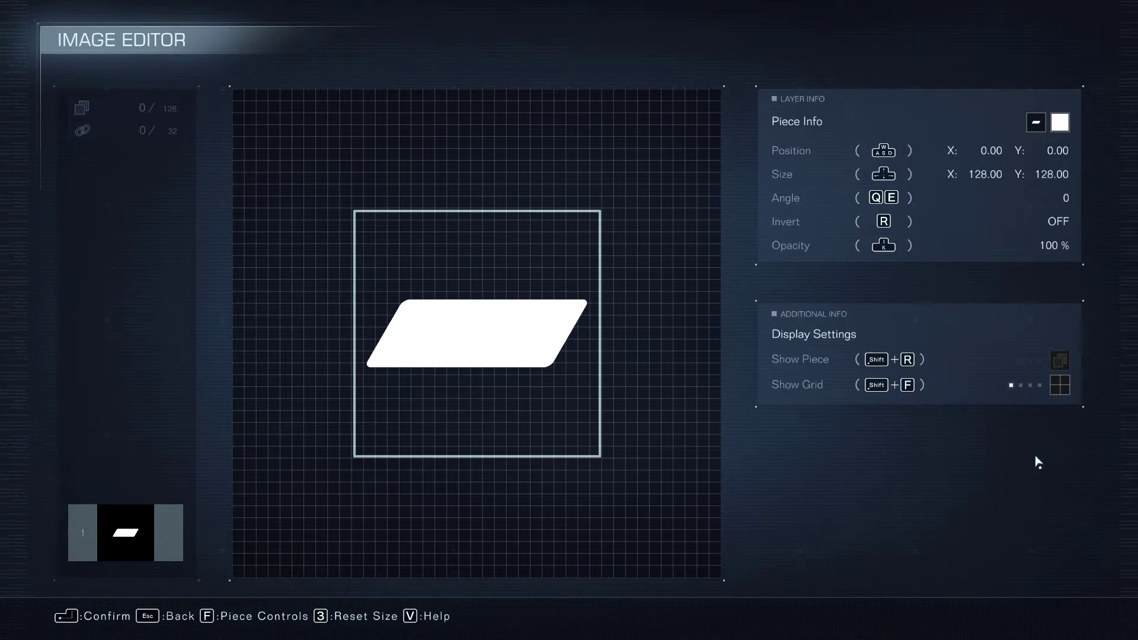
Rotate the parallelogram to 90 and set its size to X 128, Y 200
{"action": "left_click_drag", "start_coordinate": [608, 302], "coordinate": [514, 454]}
{"action": "mouse_move", "coordinate": [590, 359]}
{"action": "left_click_drag", "start_coordinate": [590, 359], "coordinate": [655, 381]}
{"action": "left_click", "coordinate": [990, 575]}
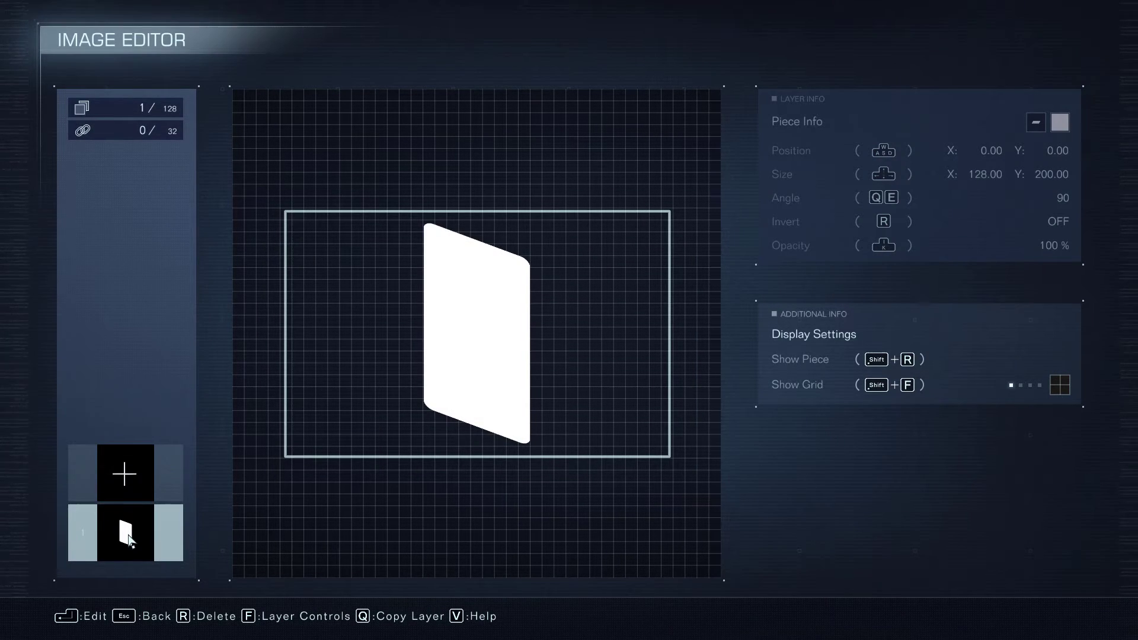
Duplicate the parallelogram layer and shrink the copy to X 76, Y 122
{"action": "key", "text": "q"}
{"action": "key", "text": "Return"}
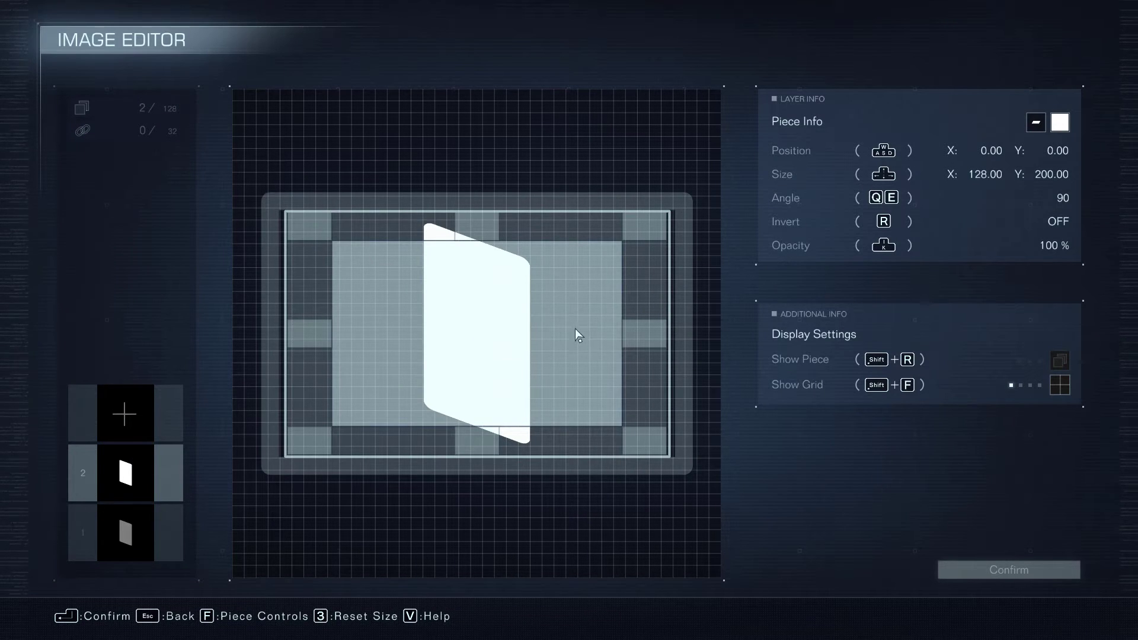
{"action": "left_click_drag", "start_coordinate": [539, 221], "coordinate": [577, 305]}
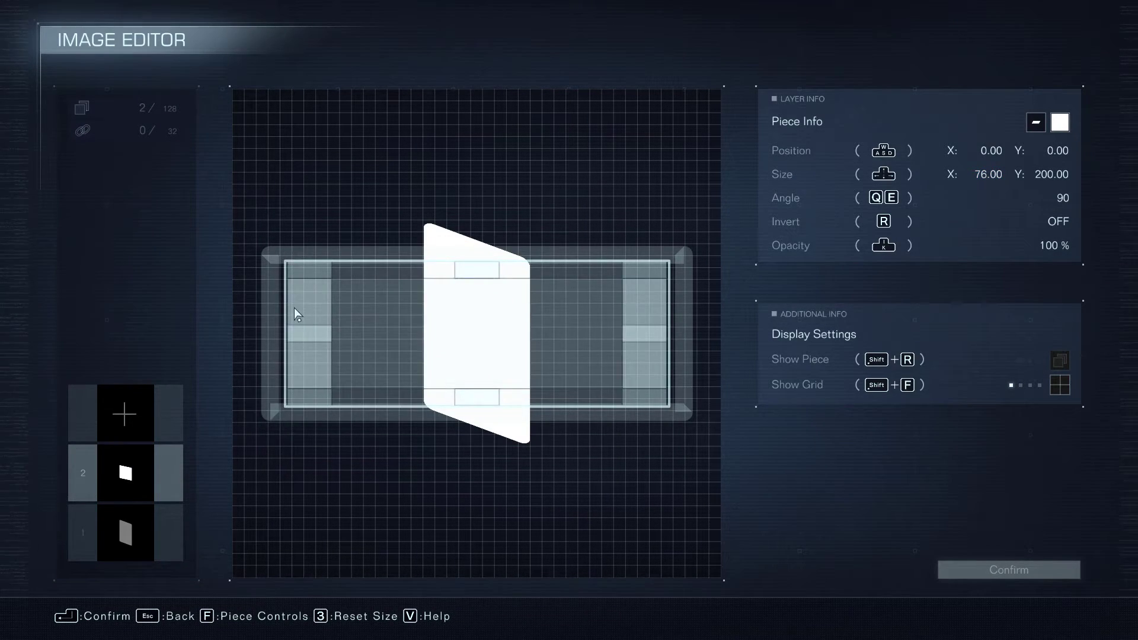
{"action": "left_click_drag", "start_coordinate": [294, 312], "coordinate": [370, 321]}
Color the duplicated parallelogram pure red, with R 255, G 0 and B 0
{"action": "left_click", "coordinate": [473, 326]}
{"action": "left_click", "coordinate": [568, 250]}
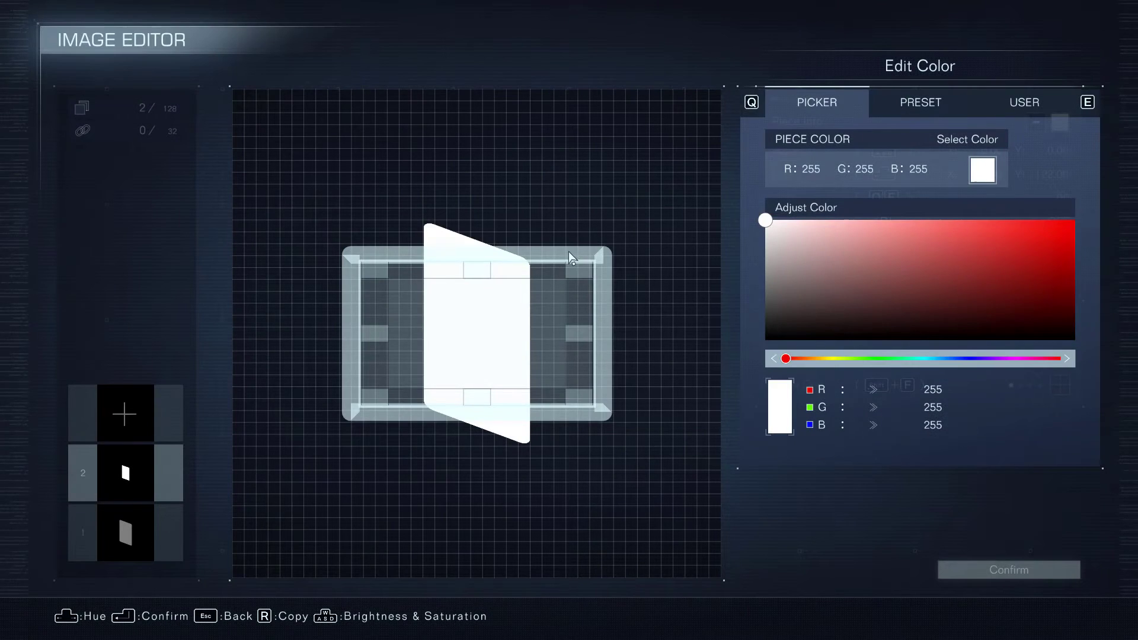
{"action": "left_click_drag", "start_coordinate": [966, 247], "coordinate": [1118, 202]}
{"action": "left_click", "coordinate": [1005, 451]}
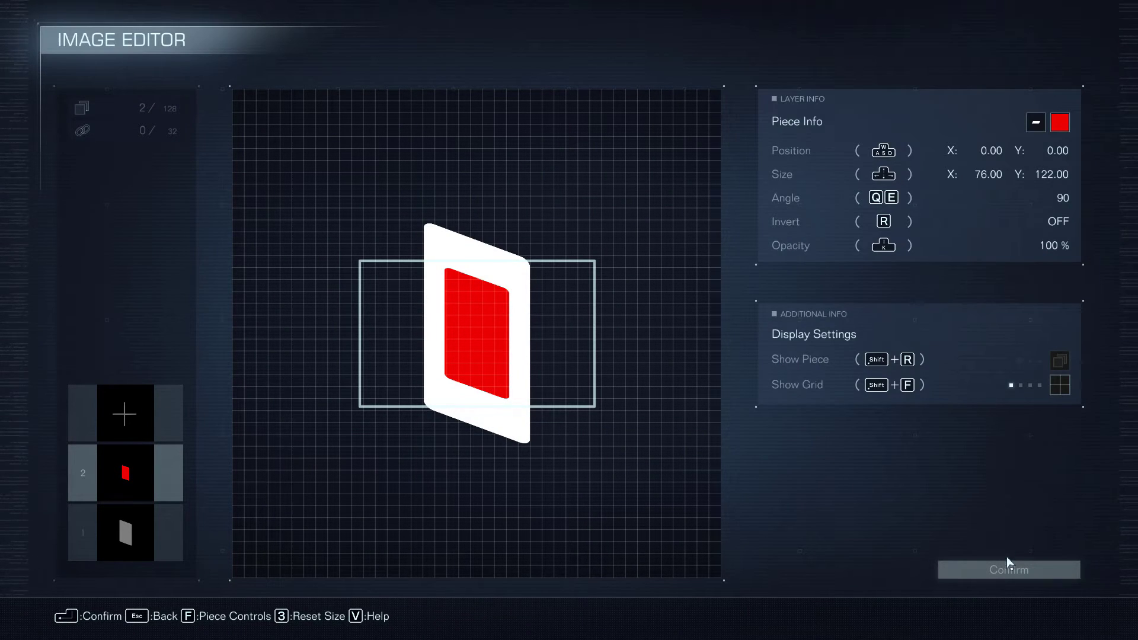
Enlarge the red parallelogram to X 98, Y 140 and place it at position X 13, Y -7
{"action": "key", "text": "d"}
{"action": "left_click_drag", "start_coordinate": [515, 321], "coordinate": [531, 270]}
{"action": "mouse_move", "coordinate": [503, 327]}
{"action": "left_mouse_down"}
{"action": "mouse_move", "coordinate": [508, 306]}
{"action": "mouse_move", "coordinate": [503, 324]}
{"action": "left_mouse_up"}
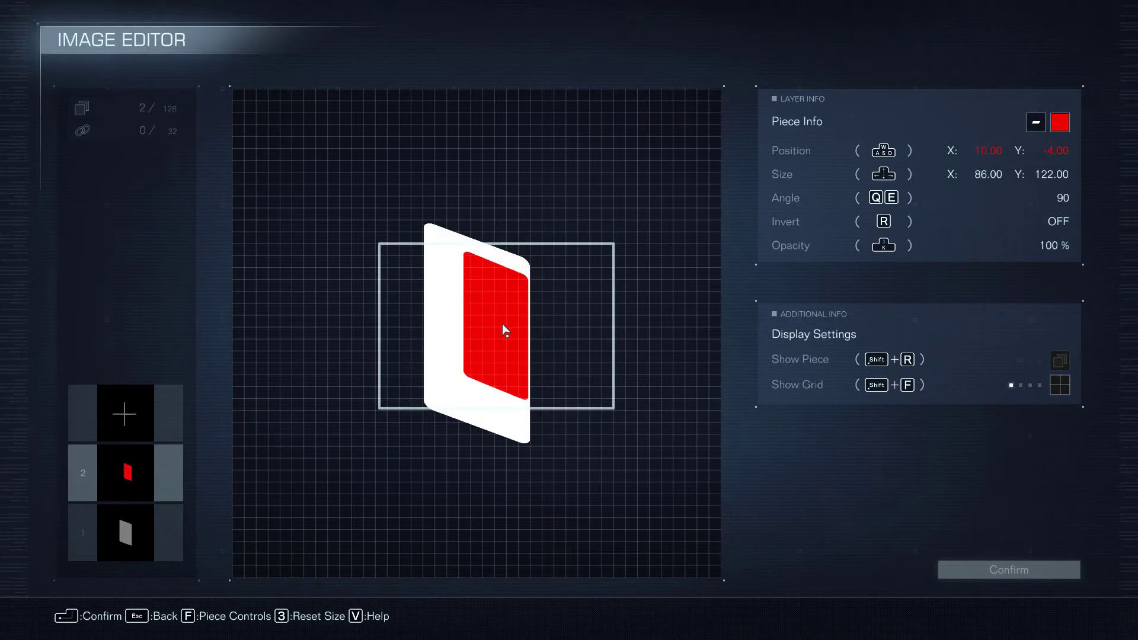
{"action": "left_click_drag", "start_coordinate": [610, 260], "coordinate": [627, 247]}
{"action": "key", "text": "s"}
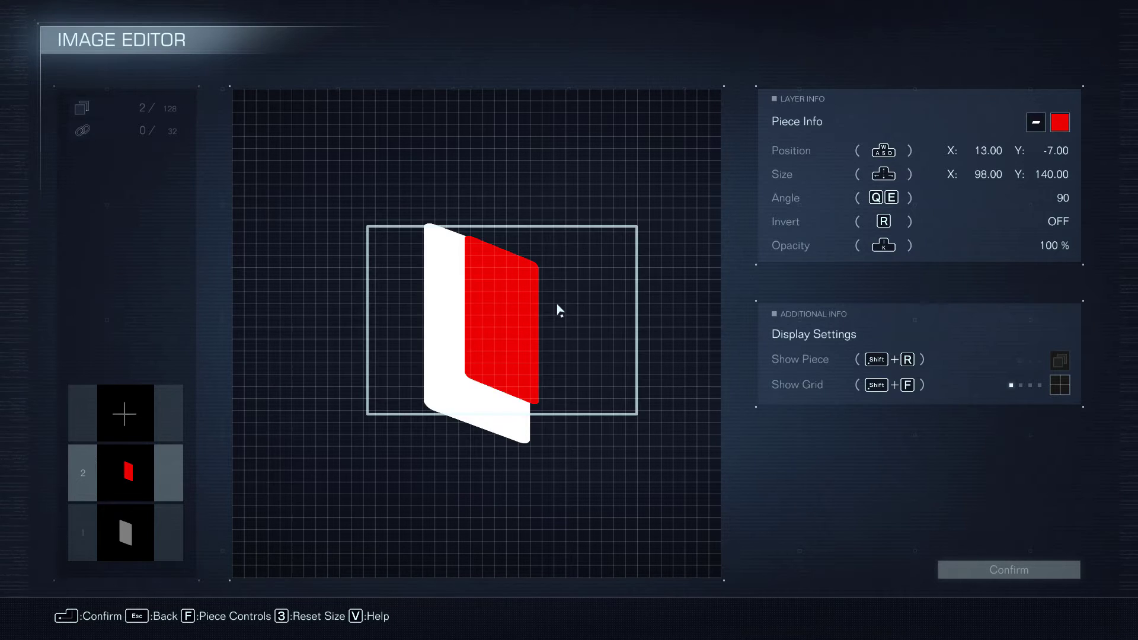
{"action": "left_click", "coordinate": [986, 572]}
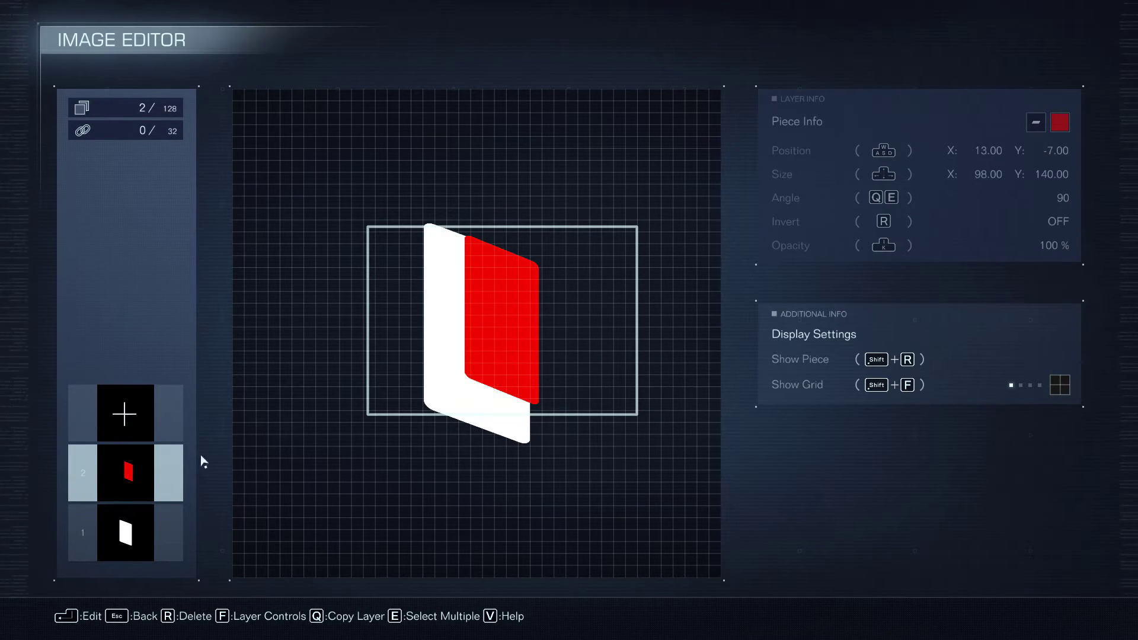
Turn the red parallelogram on layer 2 into a mask
{"action": "left_click", "coordinate": [143, 475]}
{"action": "key", "text": "Escape"}
{"action": "key", "text": "f"}
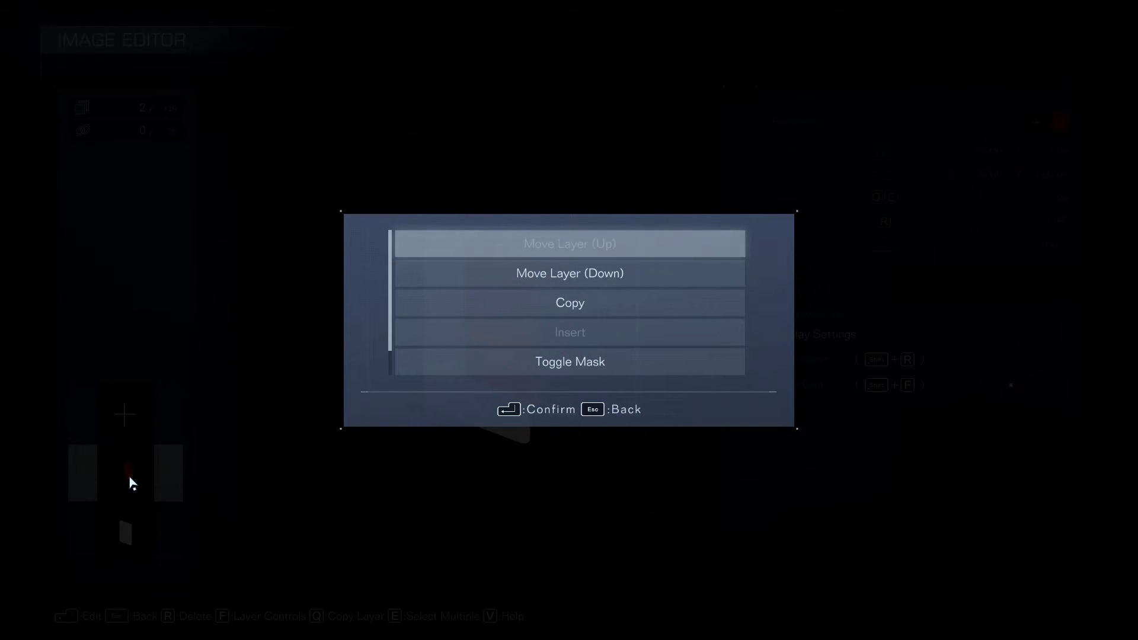
{"action": "left_click", "coordinate": [560, 364]}
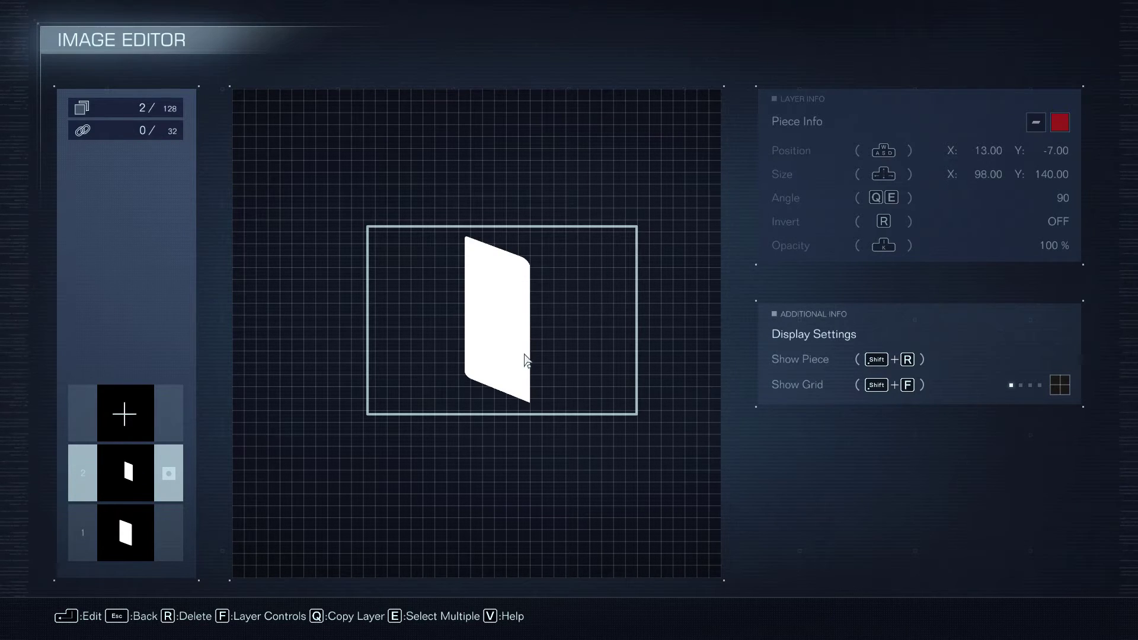
Move the mask piece on layer 2 to position X 10, Y -12
{"action": "key", "text": "Return"}
{"action": "mouse_move", "coordinate": [515, 300]}
{"action": "left_mouse_down"}
{"action": "mouse_move", "coordinate": [495, 325]}
{"action": "mouse_move", "coordinate": [424, 333]}
{"action": "mouse_move", "coordinate": [418, 275]}
{"action": "mouse_move", "coordinate": [488, 257]}
{"action": "mouse_move", "coordinate": [551, 310]}
{"action": "mouse_move", "coordinate": [495, 393]}
{"action": "mouse_move", "coordinate": [482, 260]}
{"action": "mouse_move", "coordinate": [490, 318]}
{"action": "mouse_move", "coordinate": [508, 295]}
{"action": "left_mouse_up"}
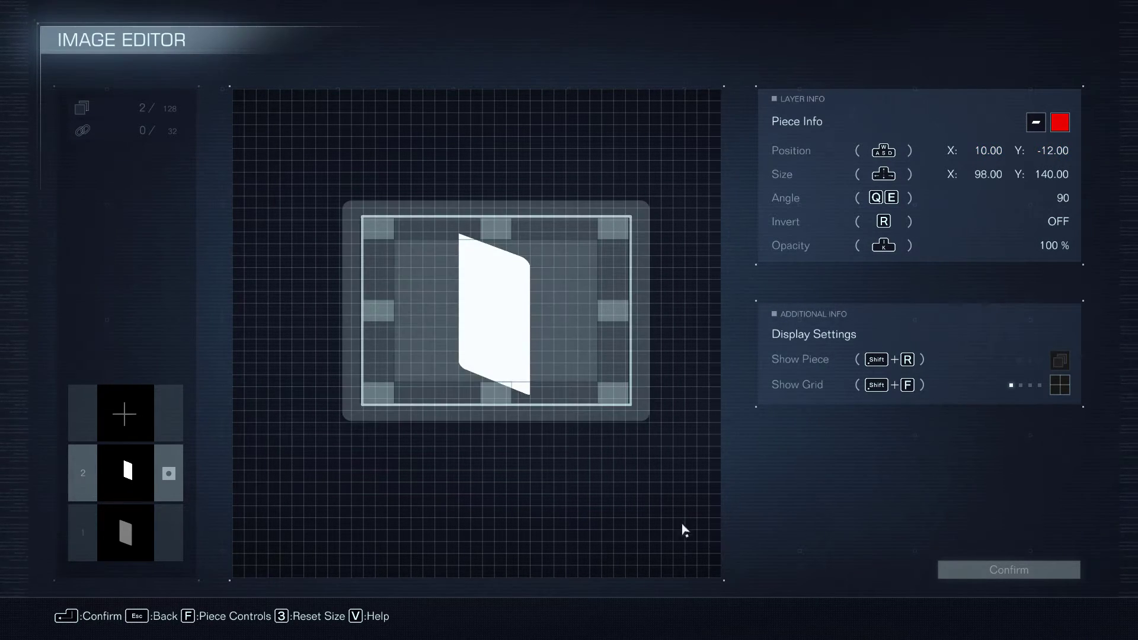
{"action": "left_click", "coordinate": [1008, 570]}
Toggle layer 2 to the inverted mask that cuts out its shape, and move it to X 13, Y -8
{"action": "key", "text": "f"}
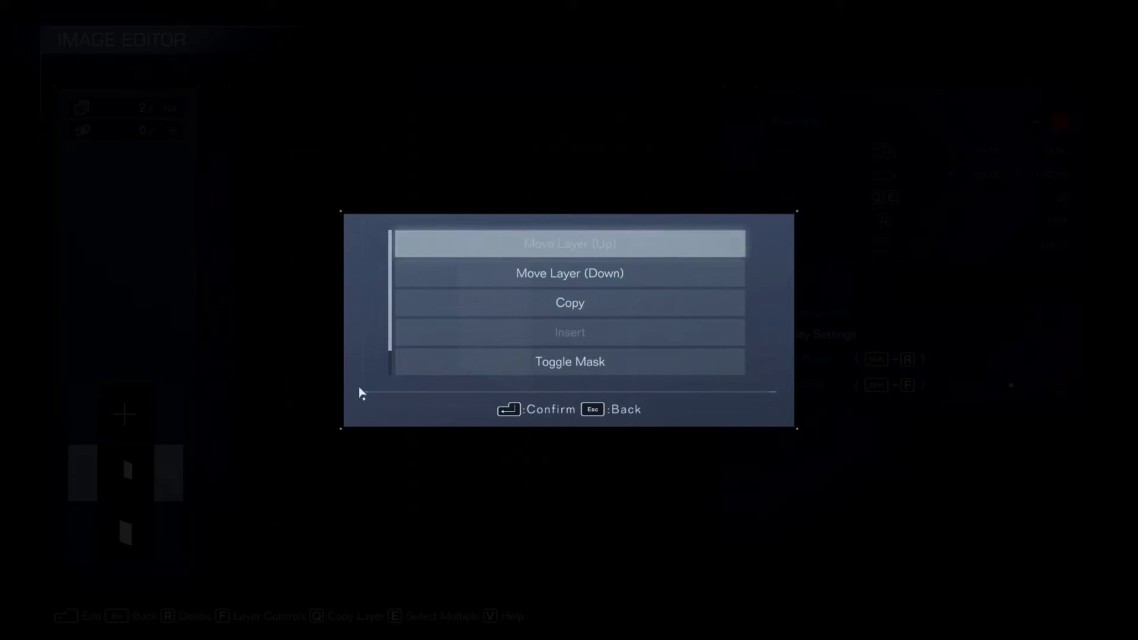
{"action": "left_click", "coordinate": [498, 371]}
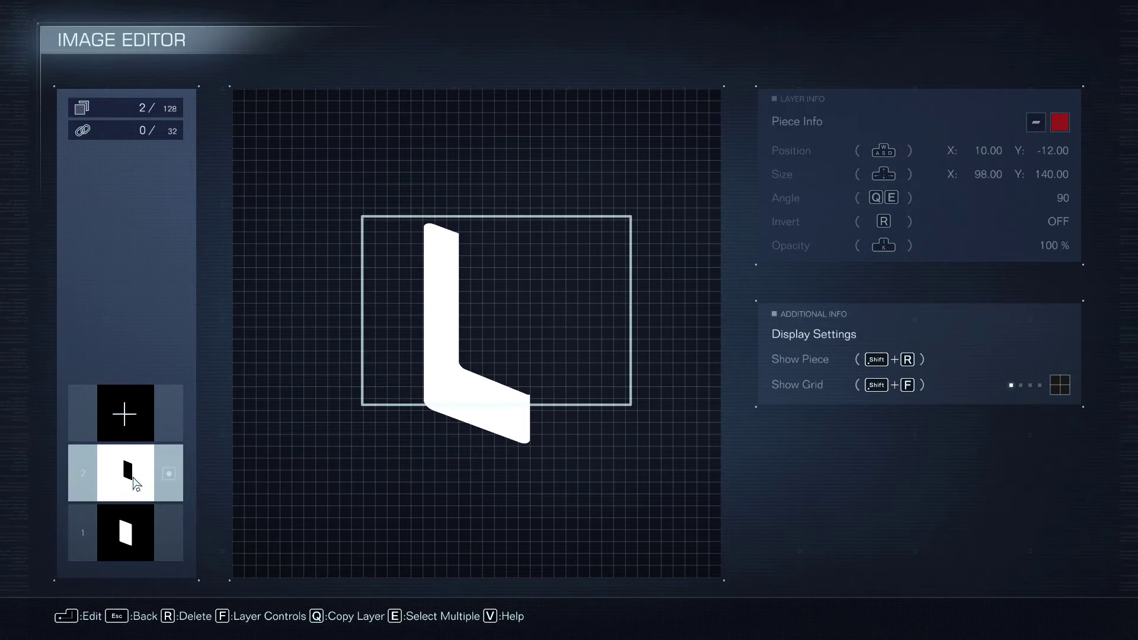
{"action": "left_click", "coordinate": [126, 473]}
{"action": "mouse_move", "coordinate": [519, 328]}
{"action": "left_mouse_down"}
{"action": "mouse_move", "coordinate": [528, 325]}
{"action": "mouse_move", "coordinate": [524, 337]}
{"action": "left_mouse_up"}
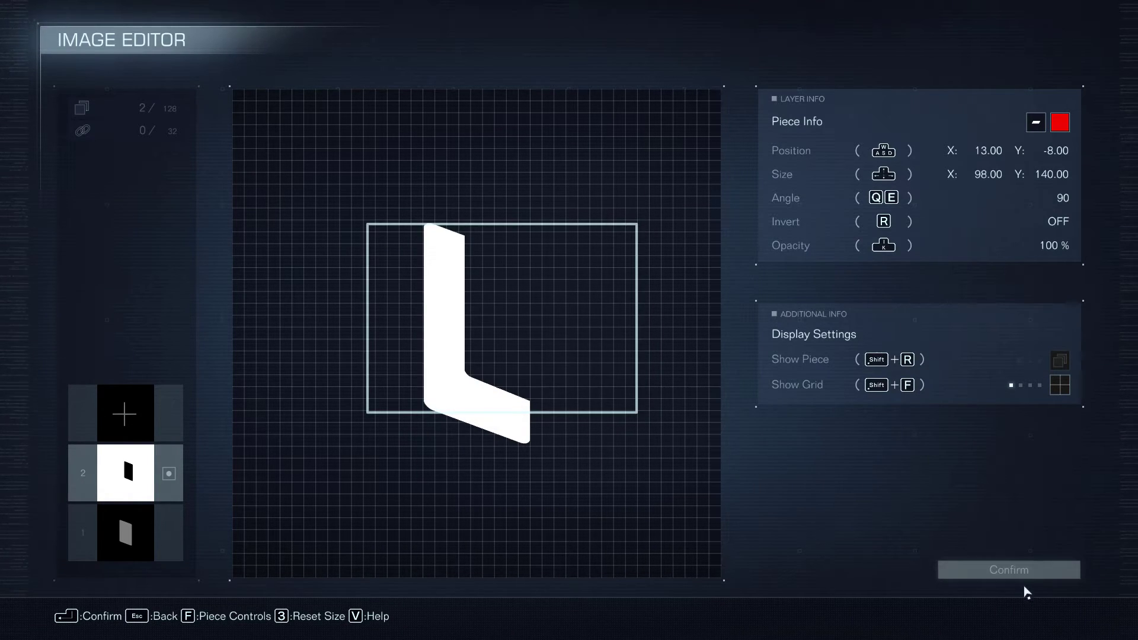
{"action": "left_click", "coordinate": [1010, 570]}
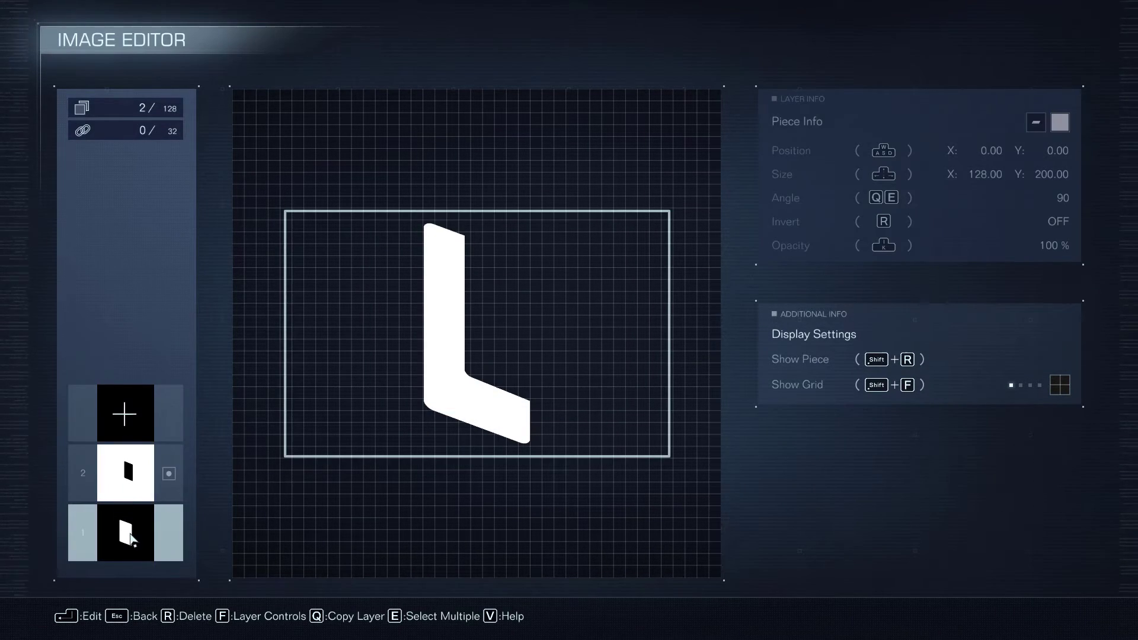
Recolor the bottom parallelogram on layer 1 black using the saved user colors
{"action": "left_click", "coordinate": [130, 537]}
{"action": "mouse_move", "coordinate": [376, 428]}
{"action": "key", "text": "f"}
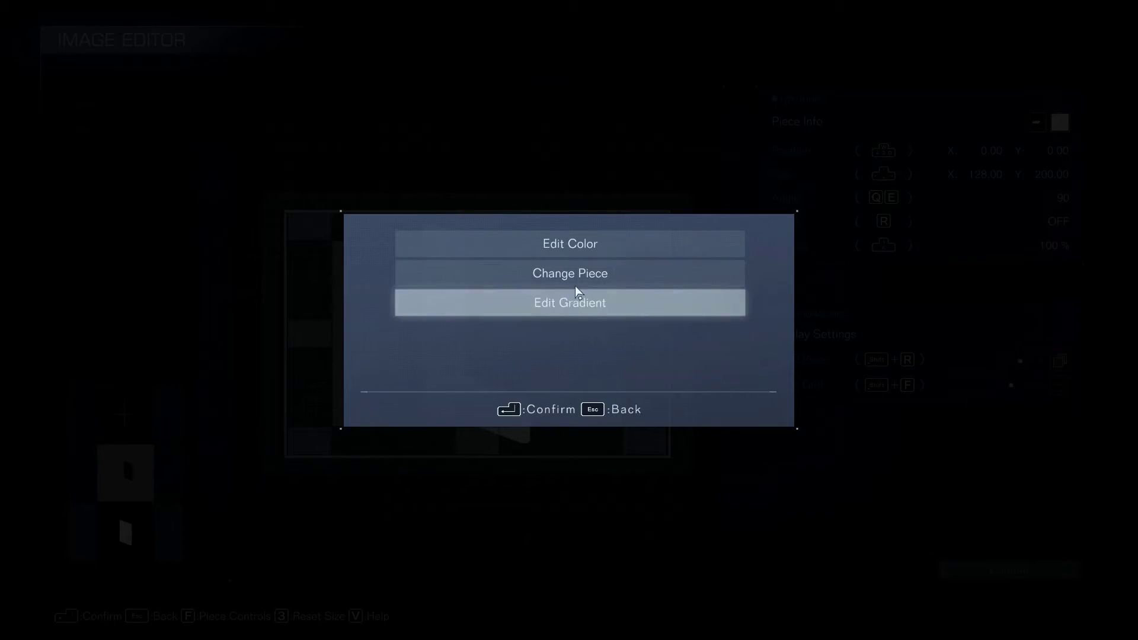
{"action": "left_click", "coordinate": [581, 249]}
{"action": "left_click", "coordinate": [1006, 99]}
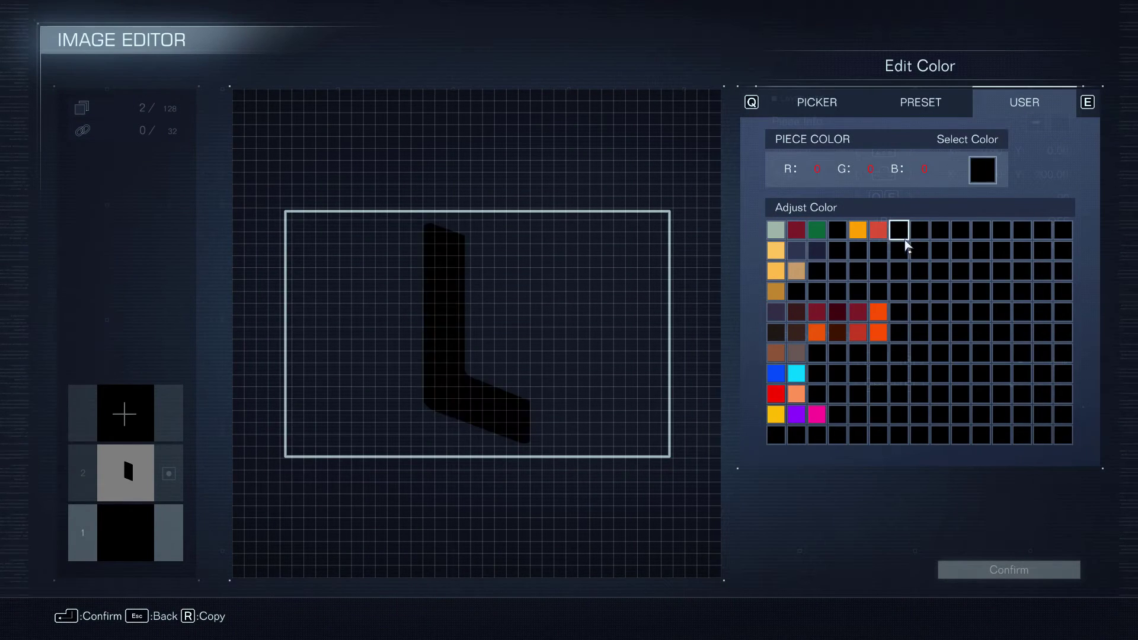
{"action": "left_click", "coordinate": [919, 230]}
{"action": "left_click", "coordinate": [982, 572]}
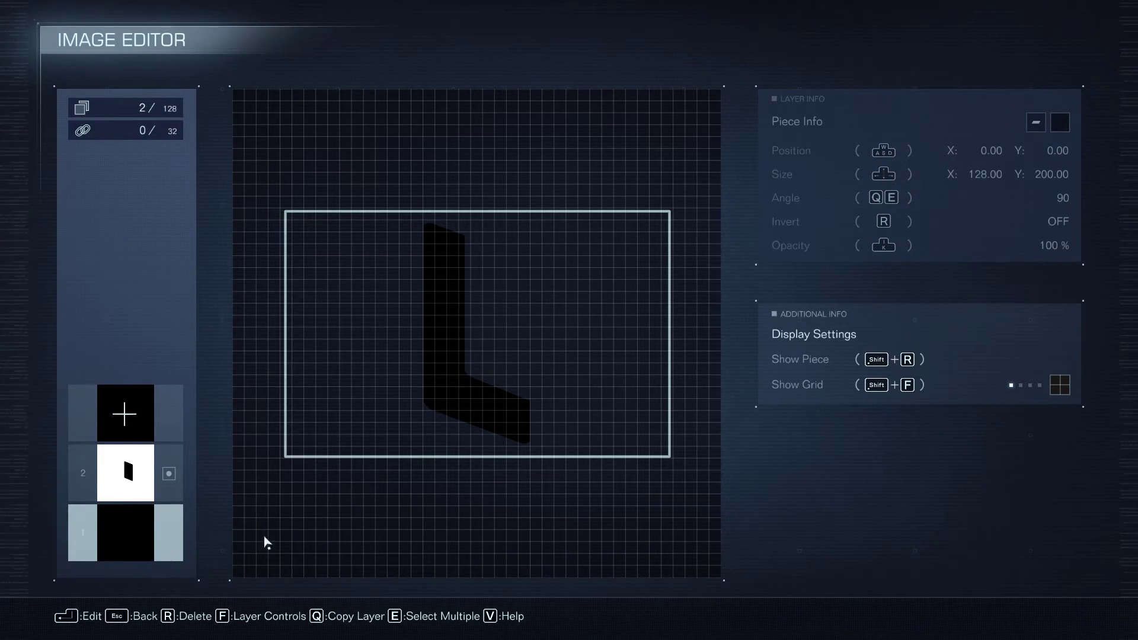
Add a solid square piece in pure red as a new layer and open it for editing
{"action": "left_click", "coordinate": [124, 413]}
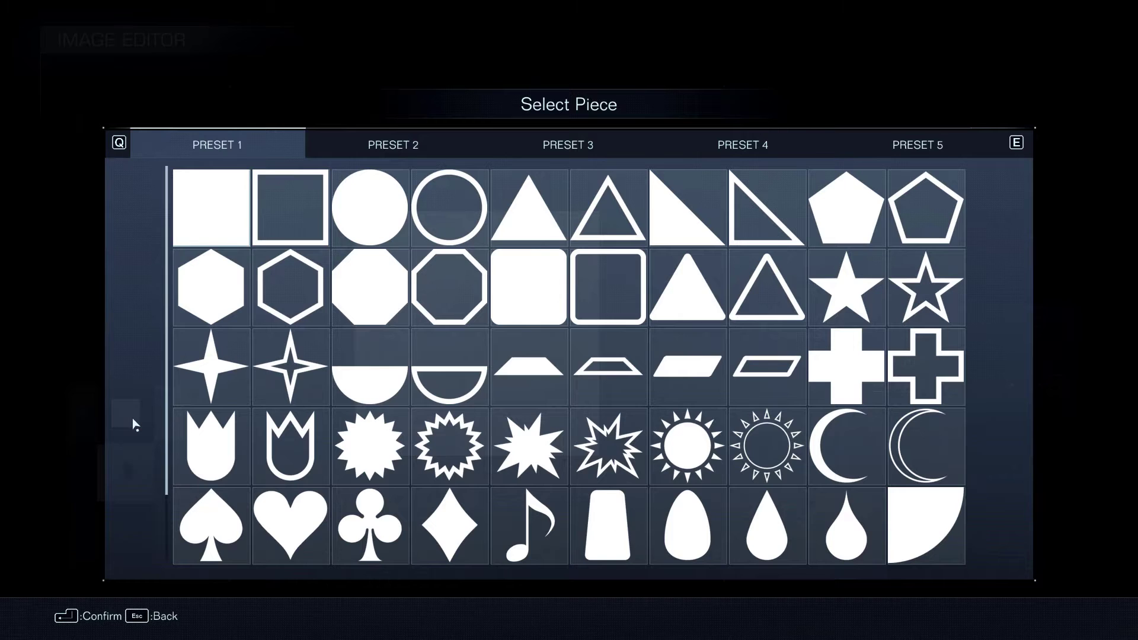
{"action": "left_click", "coordinate": [209, 210]}
{"action": "left_click", "coordinate": [1072, 220]}
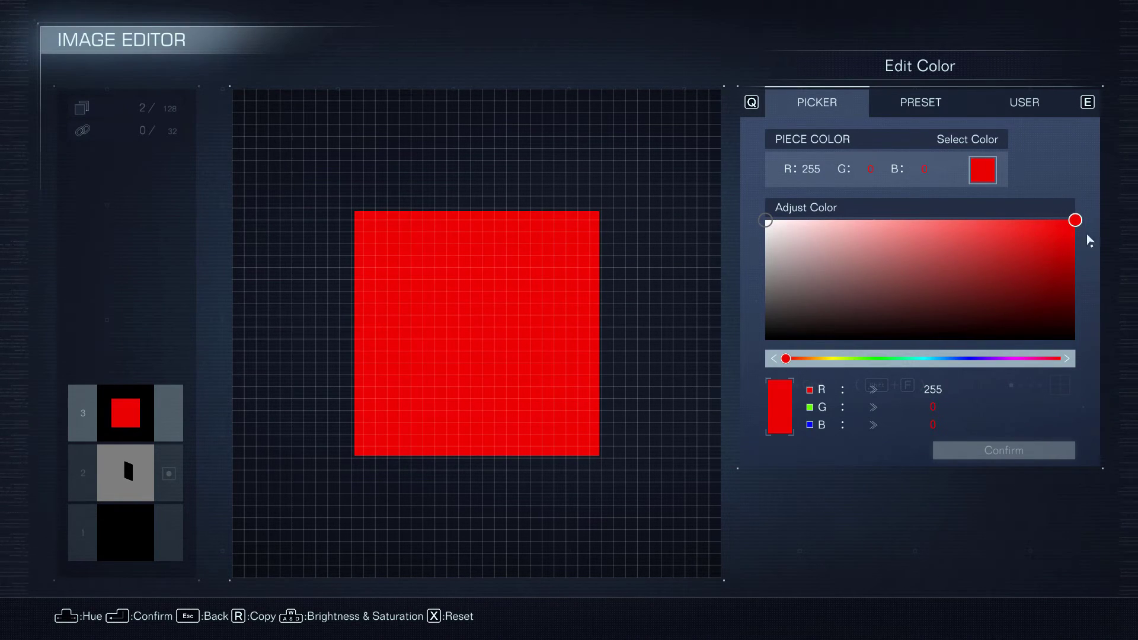
{"action": "left_click", "coordinate": [1005, 452]}
{"action": "left_click", "coordinate": [1005, 574]}
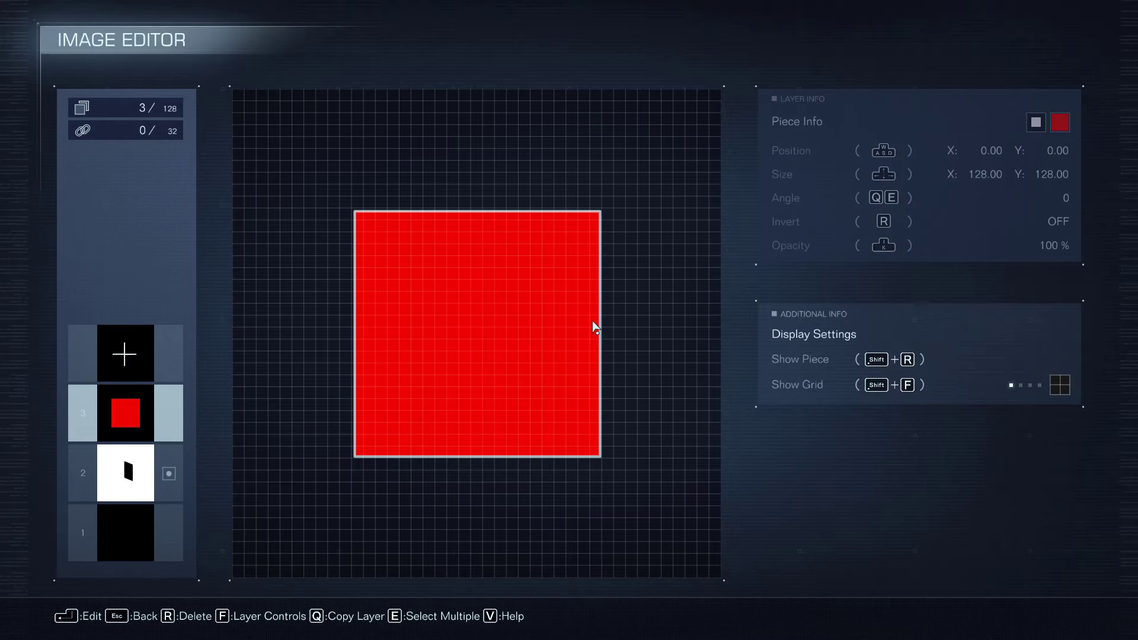
{"action": "key", "text": "Return"}
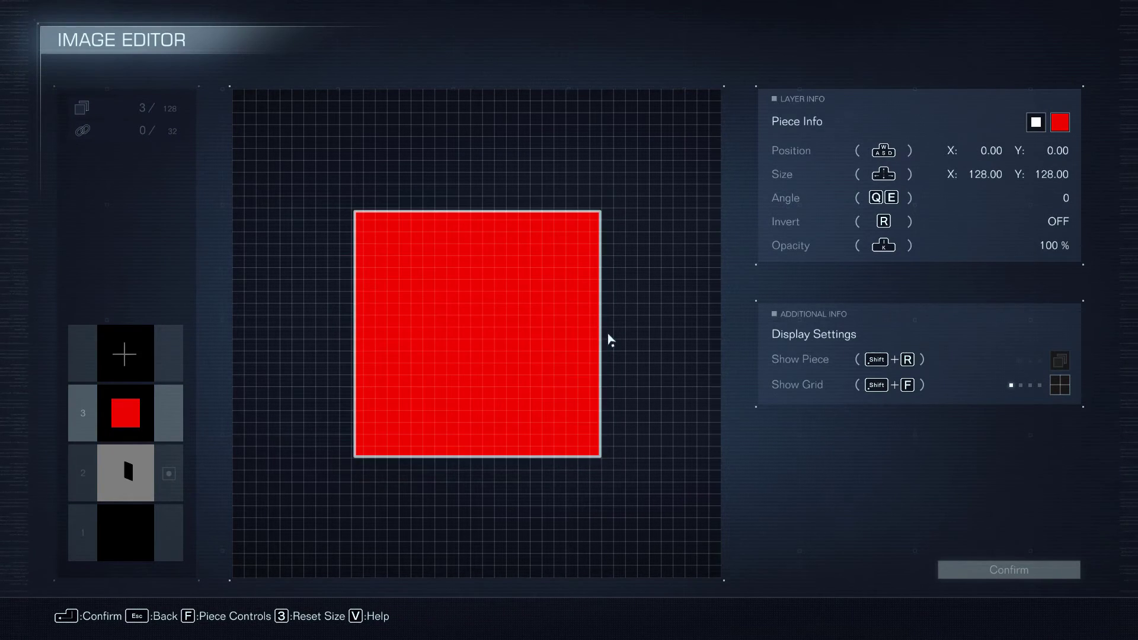
{"action": "key", "text": "e"}
{"action": "key", "text": "e"}
{"action": "key", "text": "q"}
{"action": "key", "text": "q"}
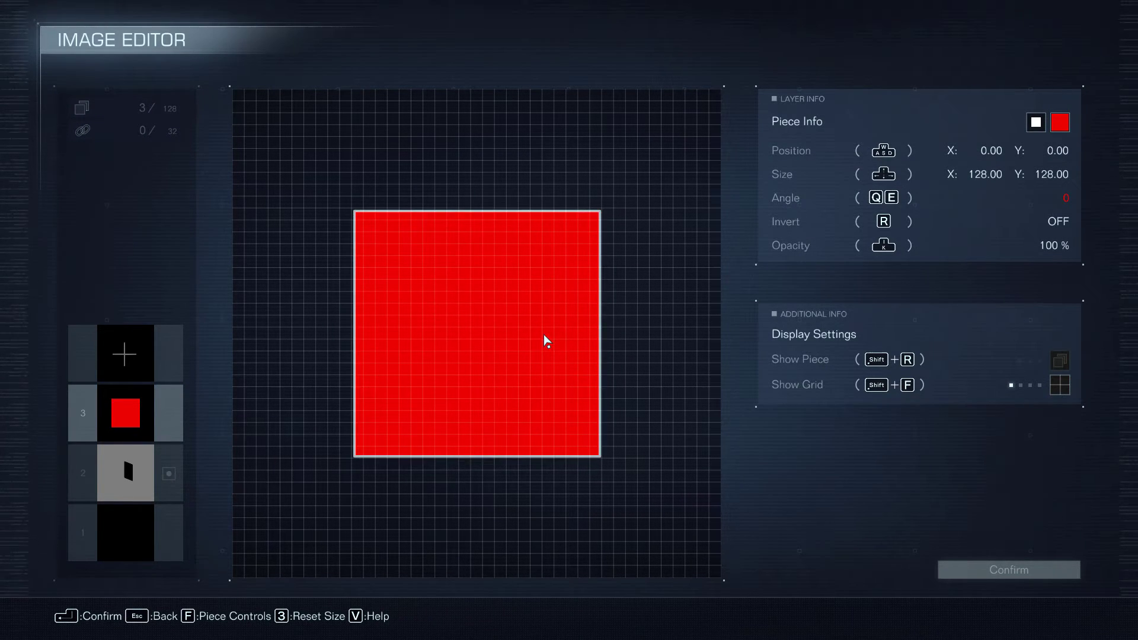
Resize the red square into a narrow vertical bar of X 8, Y 81
{"action": "key", "text": "f"}
{"action": "key", "text": "Left"}
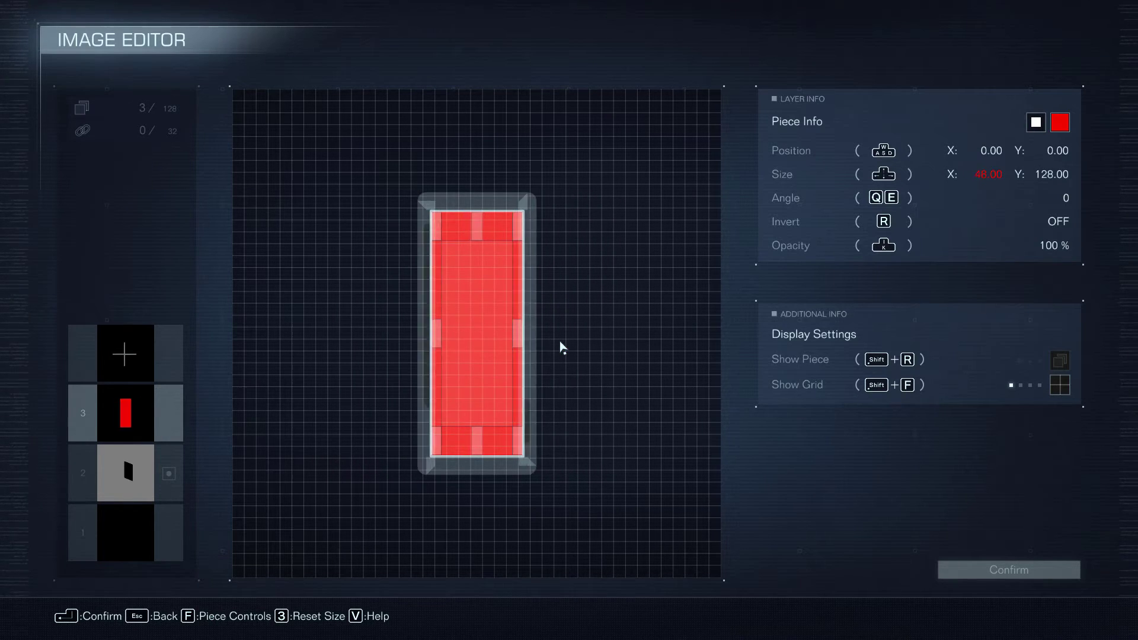
{"action": "key", "text": "Down"}
{"action": "key", "text": "Down"}
Move the red bar over the black L's upright to position X -16, Y -7
{"action": "key", "text": "a"}
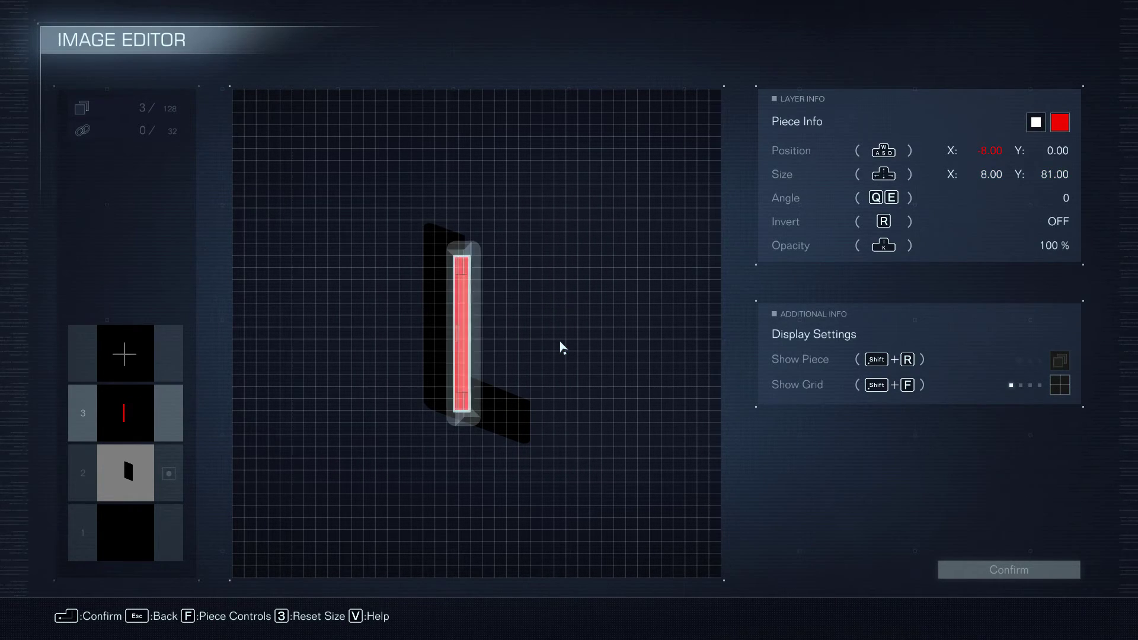
{"action": "key", "text": "a"}
{"action": "key", "text": "w"}
{"action": "key", "text": "w"}
{"action": "key", "text": "w"}
{"action": "key", "text": "w"}
{"action": "key", "text": "w"}
{"action": "key", "text": "w"}
{"action": "key", "text": "w"}
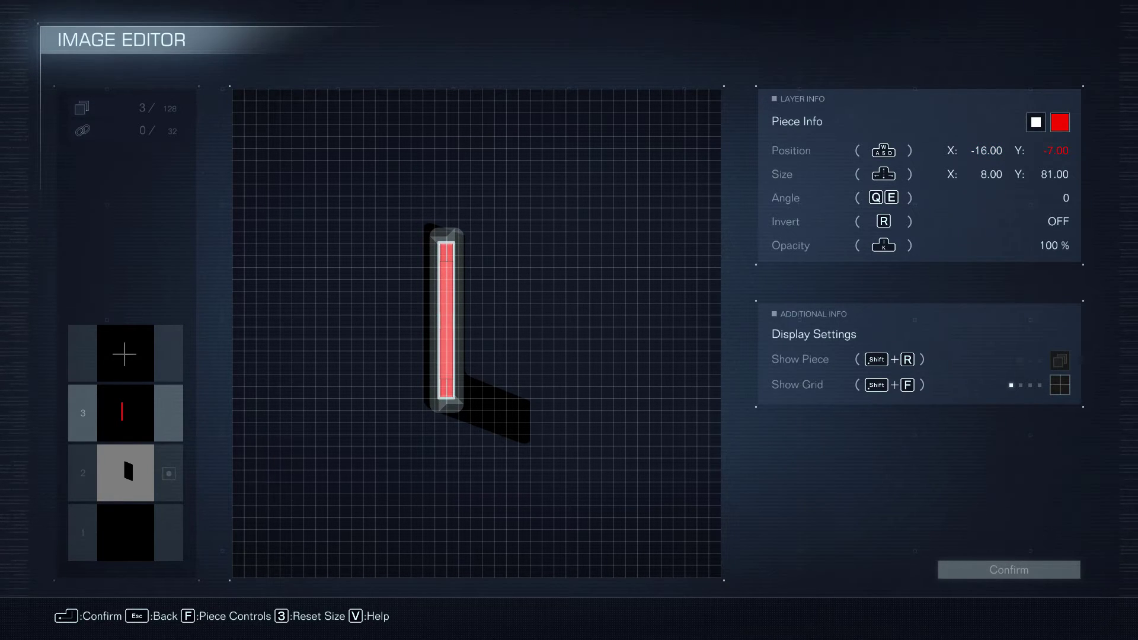
Shorten the red bar to a Y size of 79 and raise it to Y position -8
{"action": "key", "text": "Down"}
{"action": "key", "text": "Down"}
{"action": "key", "text": "w"}
{"action": "key", "text": "Return"}
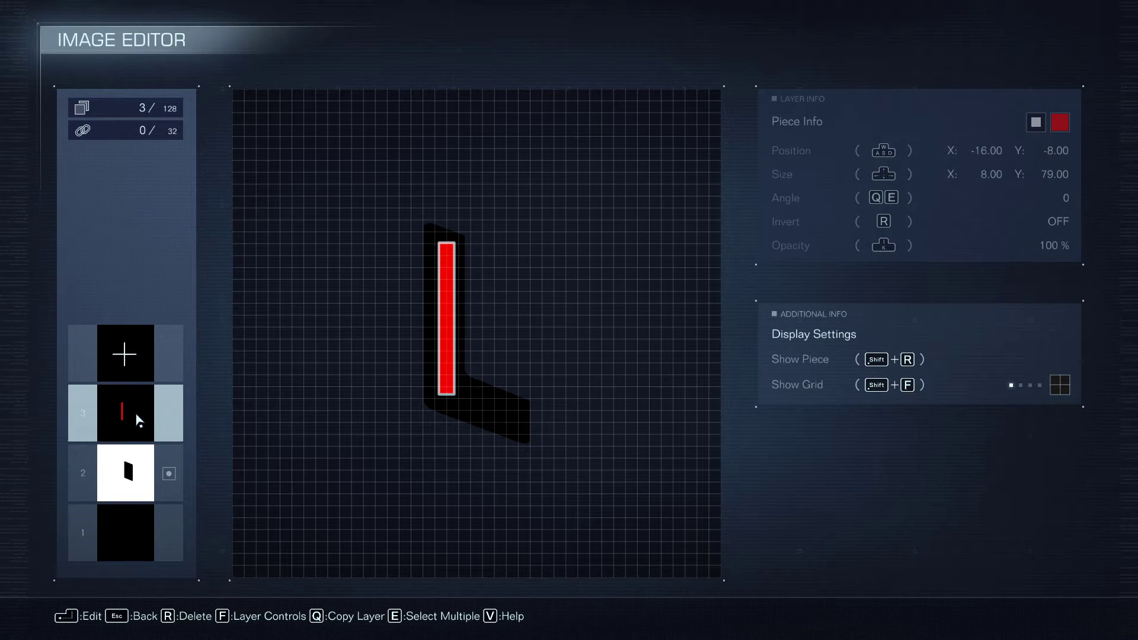
Duplicate the red bar layer and shorten the copy to a Y size of 39
{"action": "key", "text": "q"}
{"action": "key", "text": "Return"}
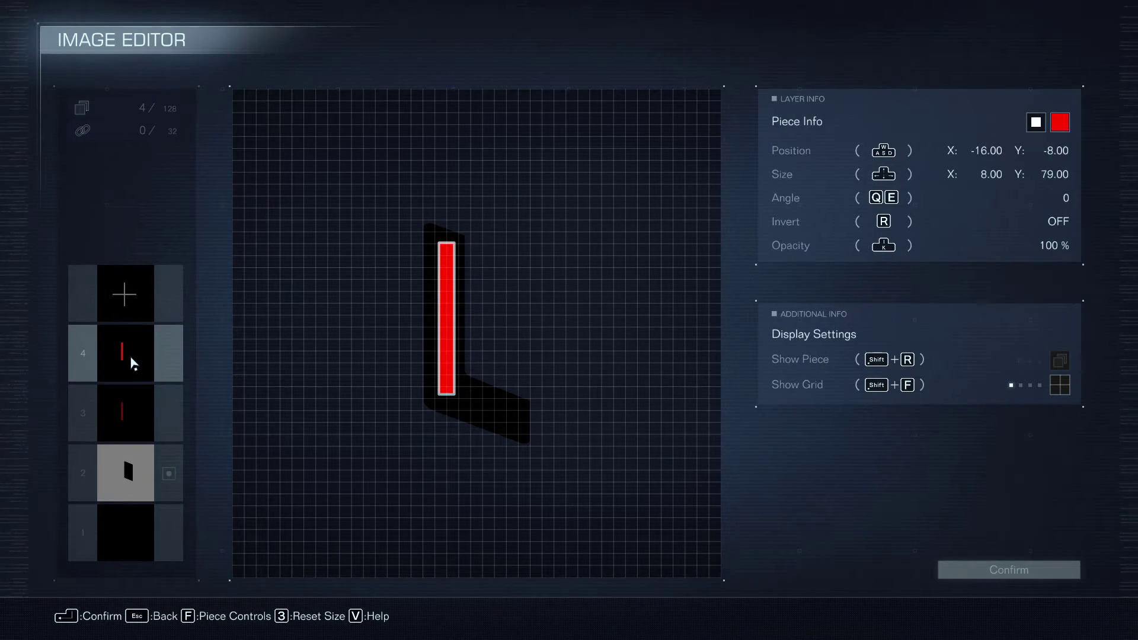
{"action": "key", "text": "Down"}
{"action": "key", "text": "Down"}
Rotate the short red bar to an angle of 298 and move it onto the L's slanted foot at X -1, Y 37
{"action": "key", "text": "d"}
{"action": "key", "text": "s"}
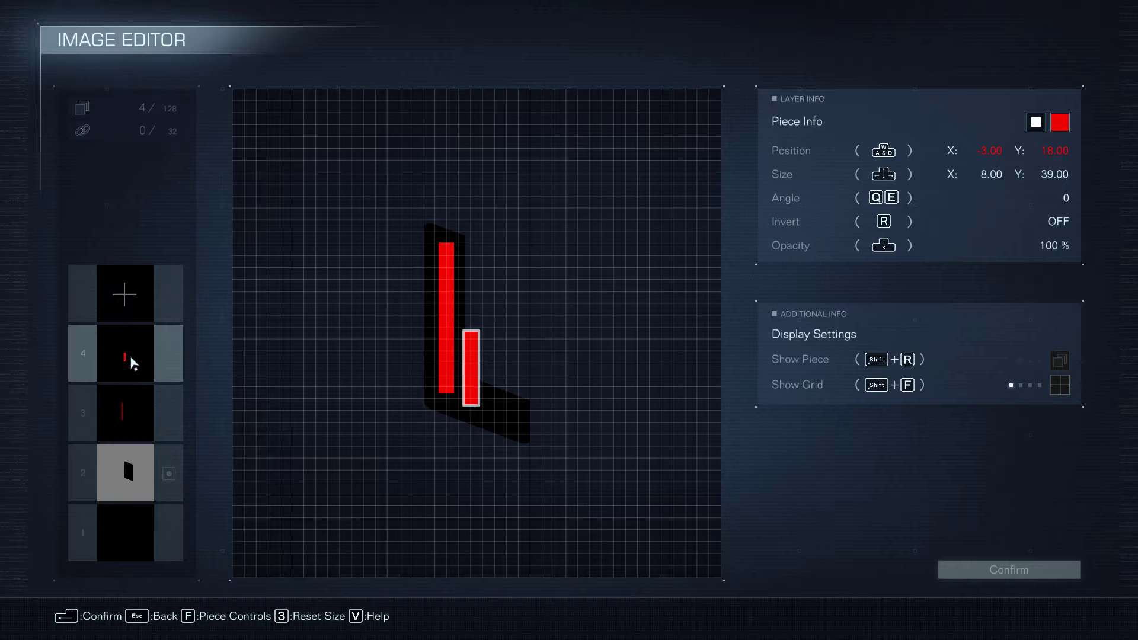
{"action": "key", "text": "q"}
{"action": "key", "text": "s"}
{"action": "key", "text": "d"}
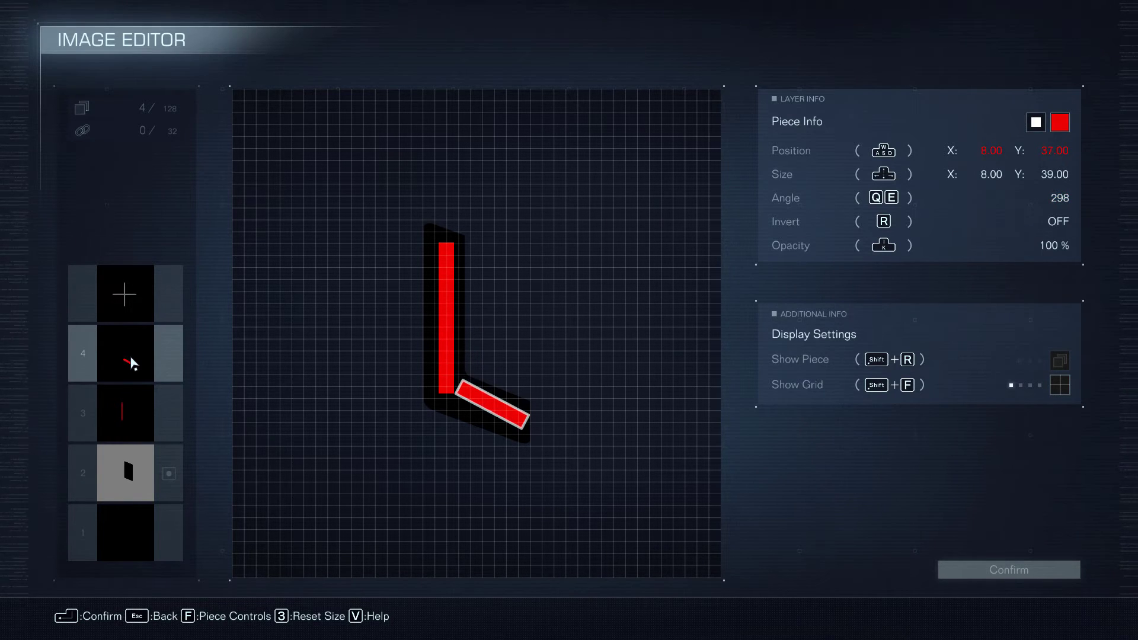
{"action": "key", "text": "a"}
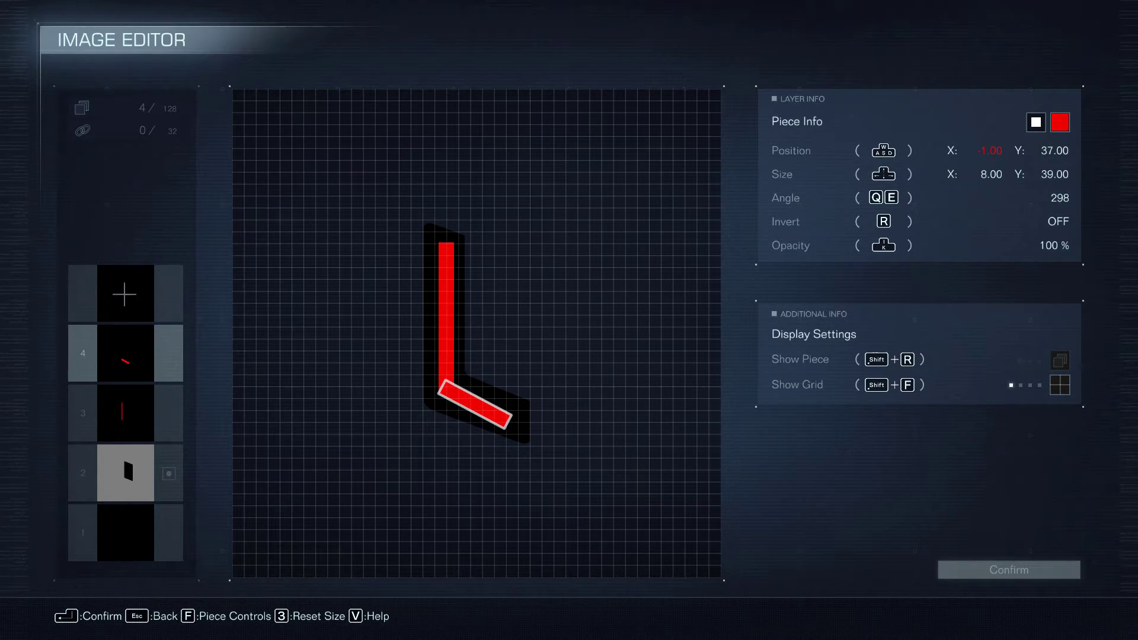
Refine the foot bar to an angle of 294, a Y size of 43 and an X position of 1
{"action": "key", "text": "d"}
{"action": "key", "text": "q"}
{"action": "key", "text": "q"}
{"action": "key", "text": "q"}
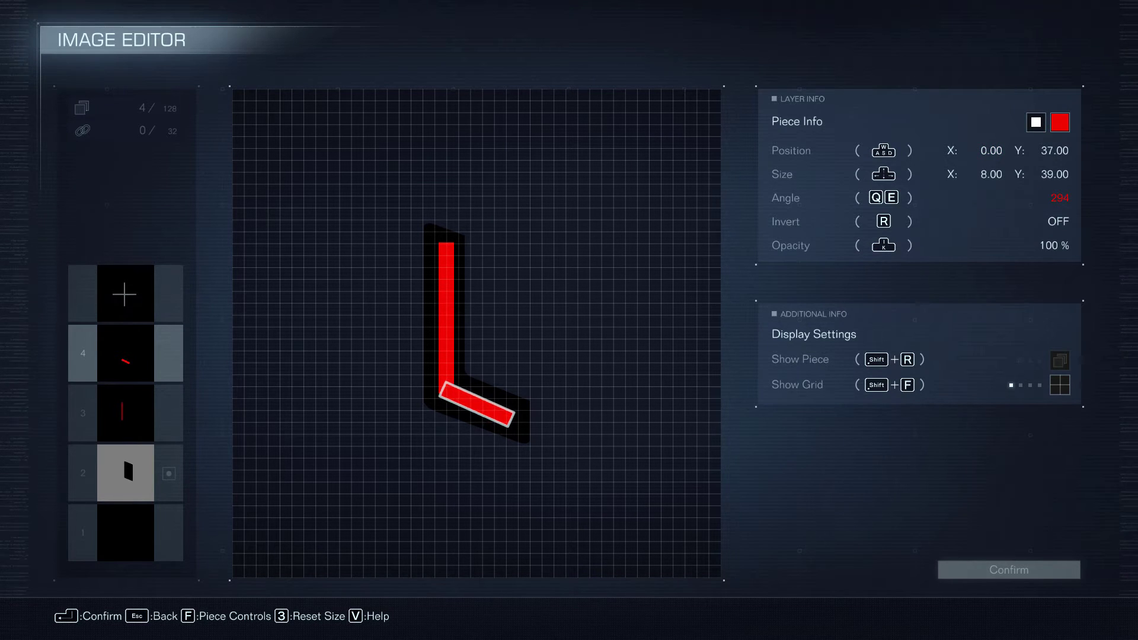
{"action": "key", "text": "d"}
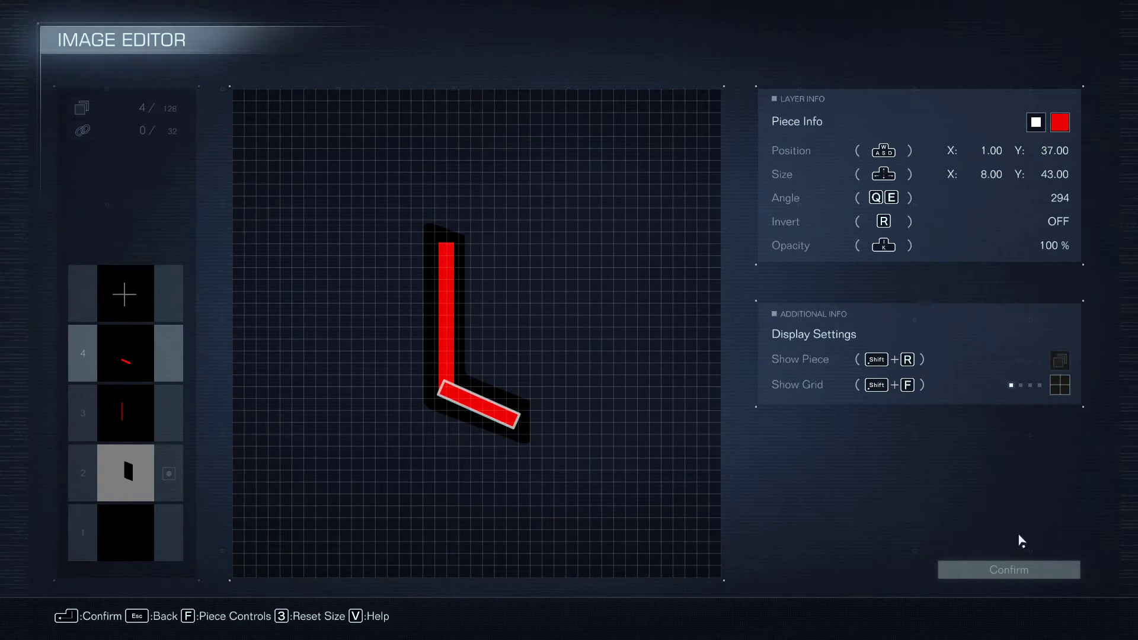
{"action": "left_click", "coordinate": [1013, 571]}
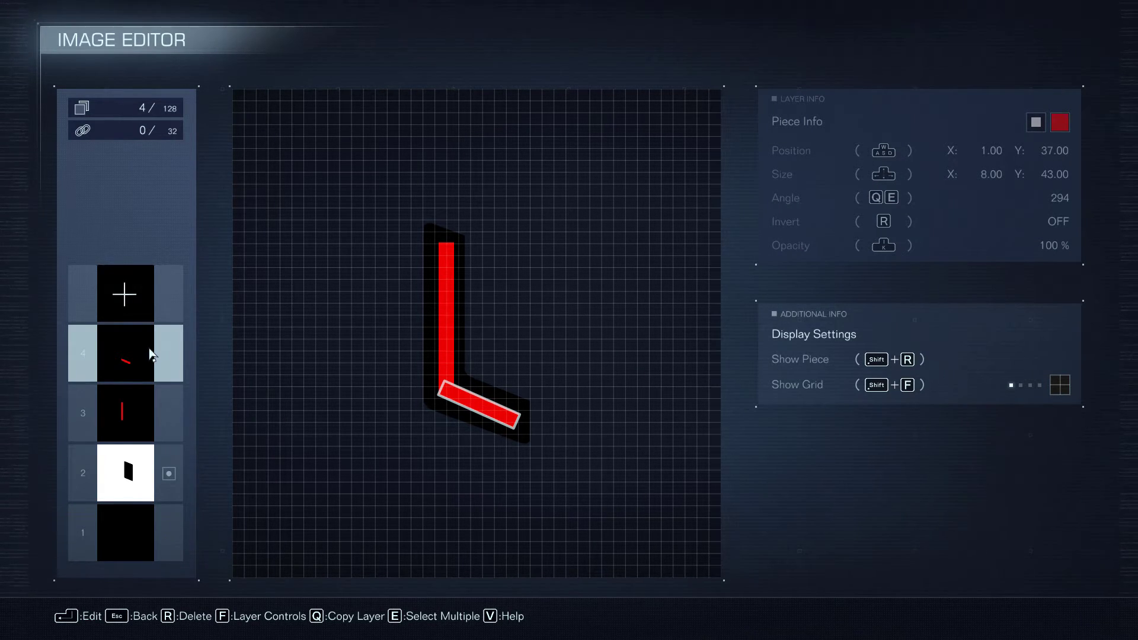
Select the two red bar layers and combine them into a group
{"action": "key", "text": "e"}
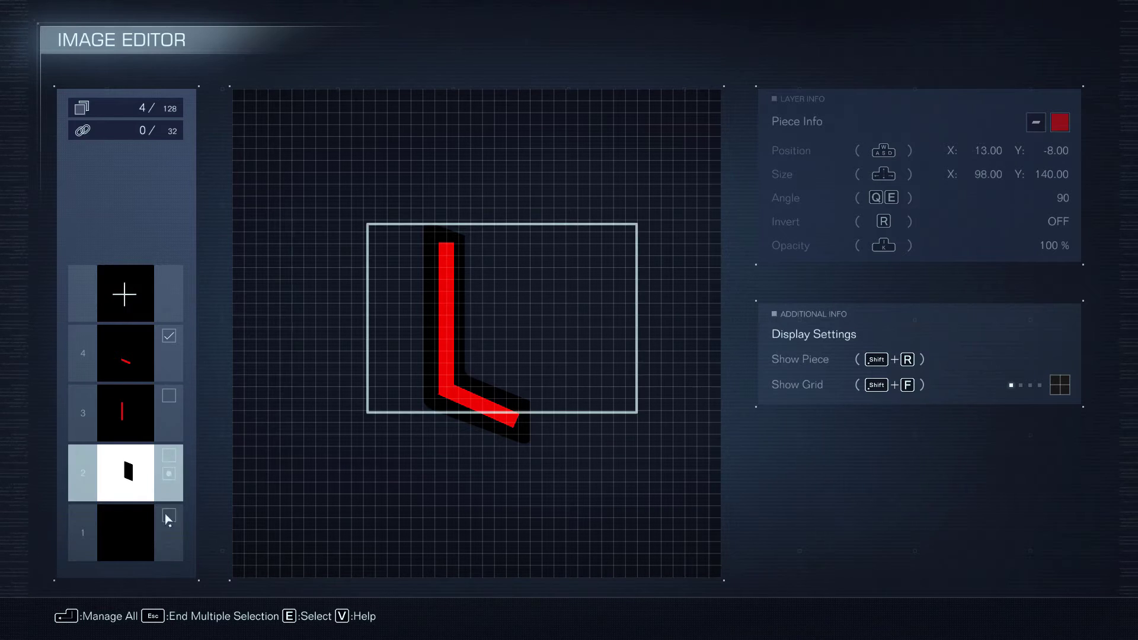
{"action": "left_click", "coordinate": [172, 414]}
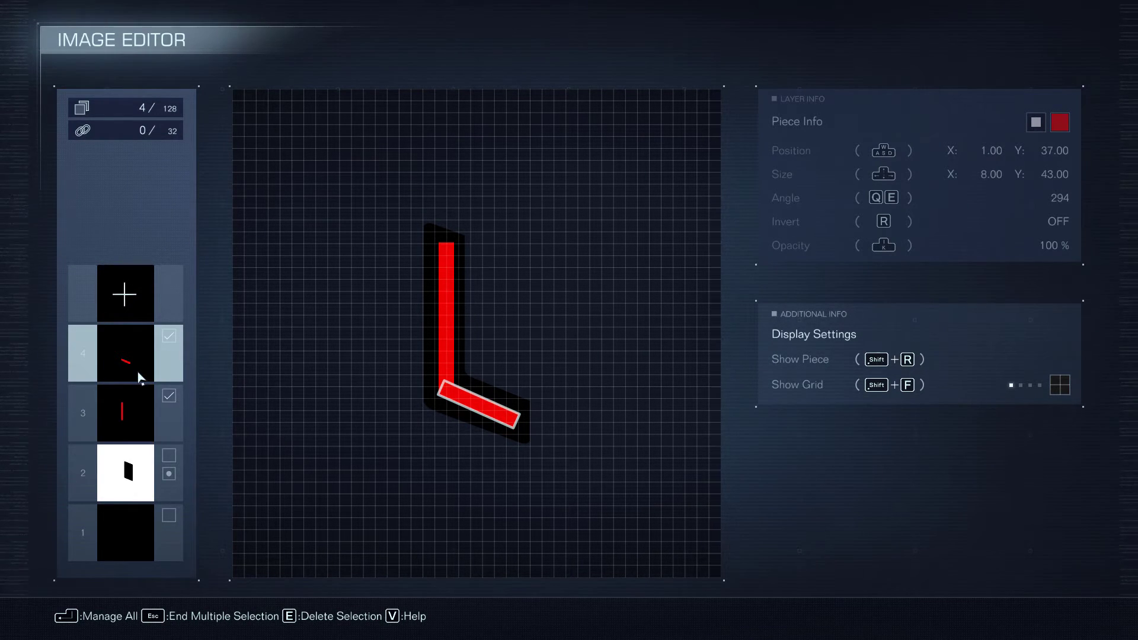
{"action": "key", "text": "Return"}
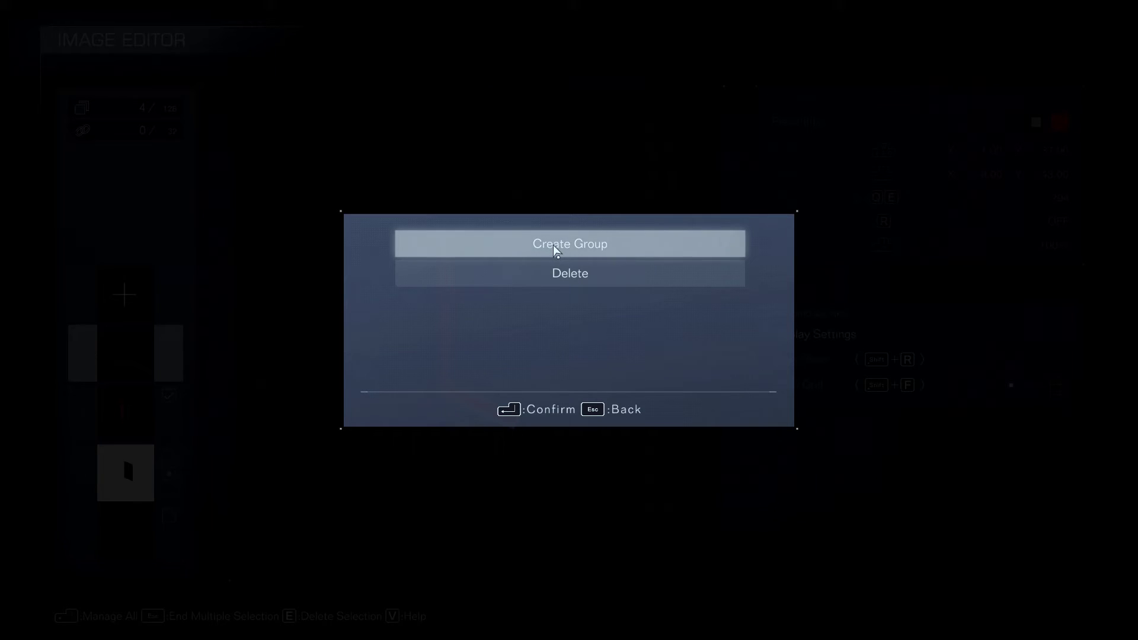
{"action": "left_click", "coordinate": [557, 249]}
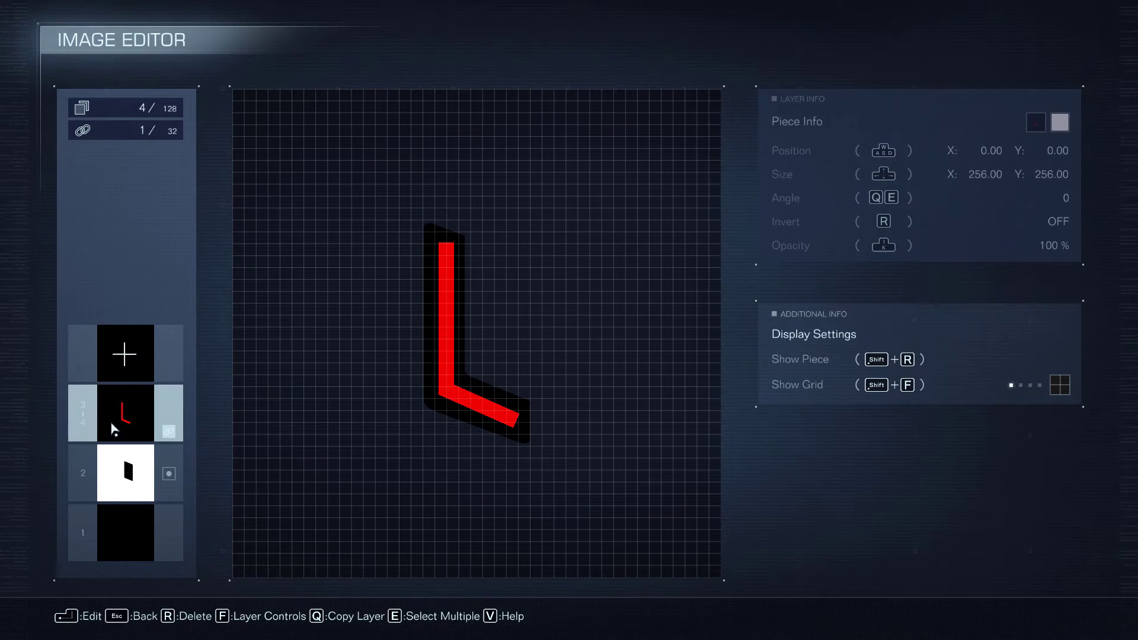
{"action": "left_click", "coordinate": [114, 428]}
{"action": "left_click", "coordinate": [119, 424]}
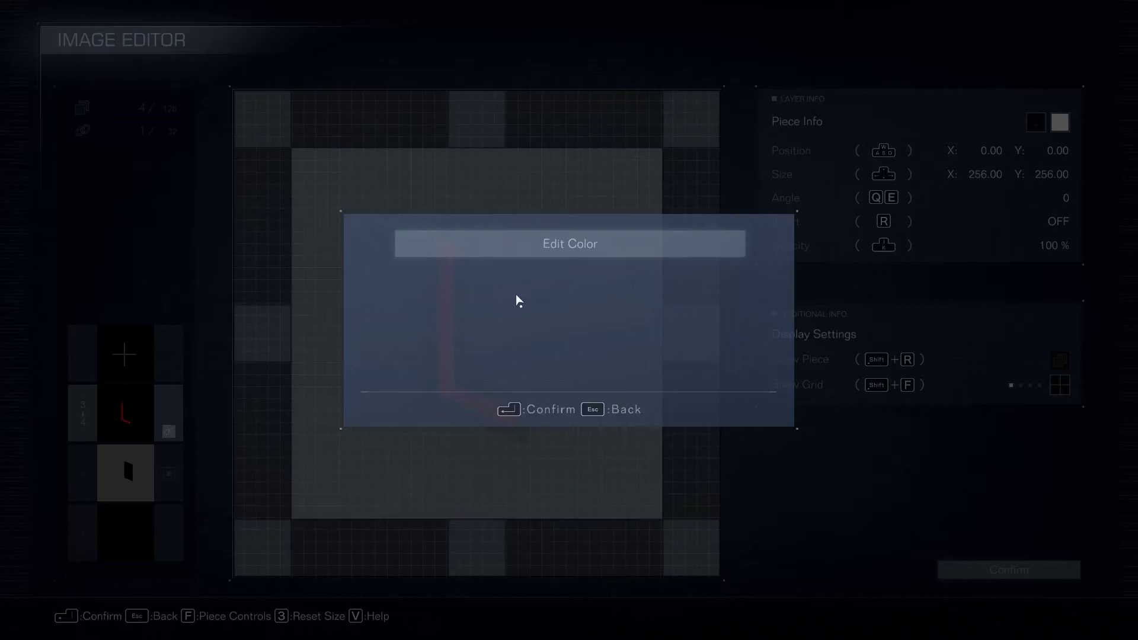
{"action": "key", "text": "Escape"}
{"action": "left_click", "coordinate": [1007, 569]}
Toggle the mask on for the grouped red bars
{"action": "right_click", "coordinate": [148, 406]}
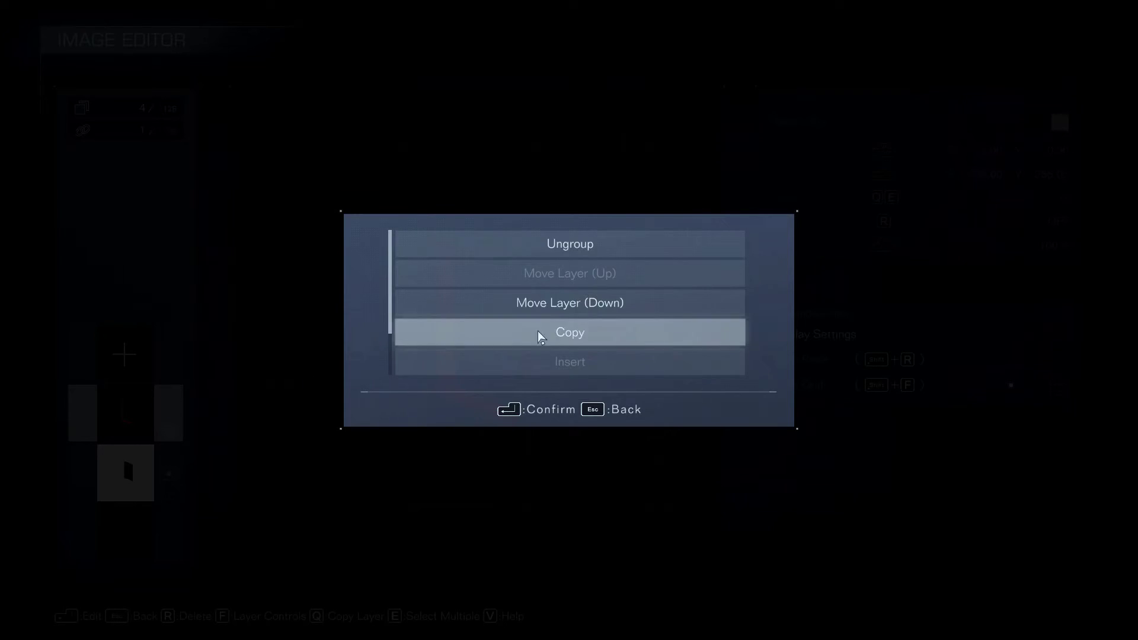
{"action": "scroll", "coordinate": [540, 337], "scroll_direction": "down", "scroll_amount": 2}
{"action": "left_click", "coordinate": [563, 332]}
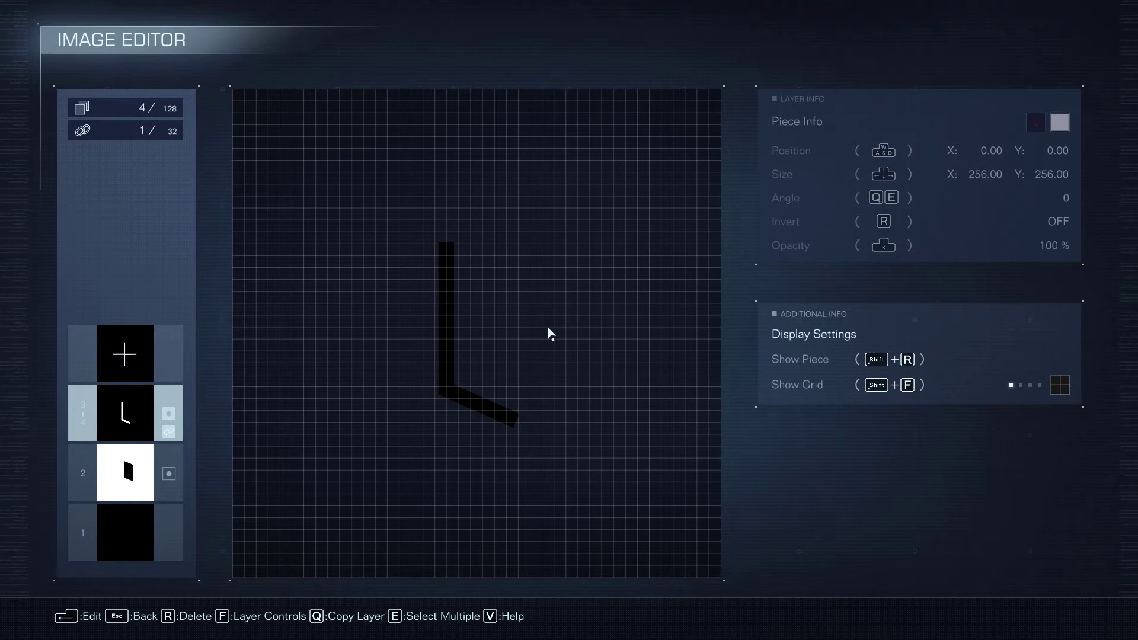
Add a filled square piece in pure red (255, 0, 0) and move its layer below the masked bar group
{"action": "left_click", "coordinate": [151, 359]}
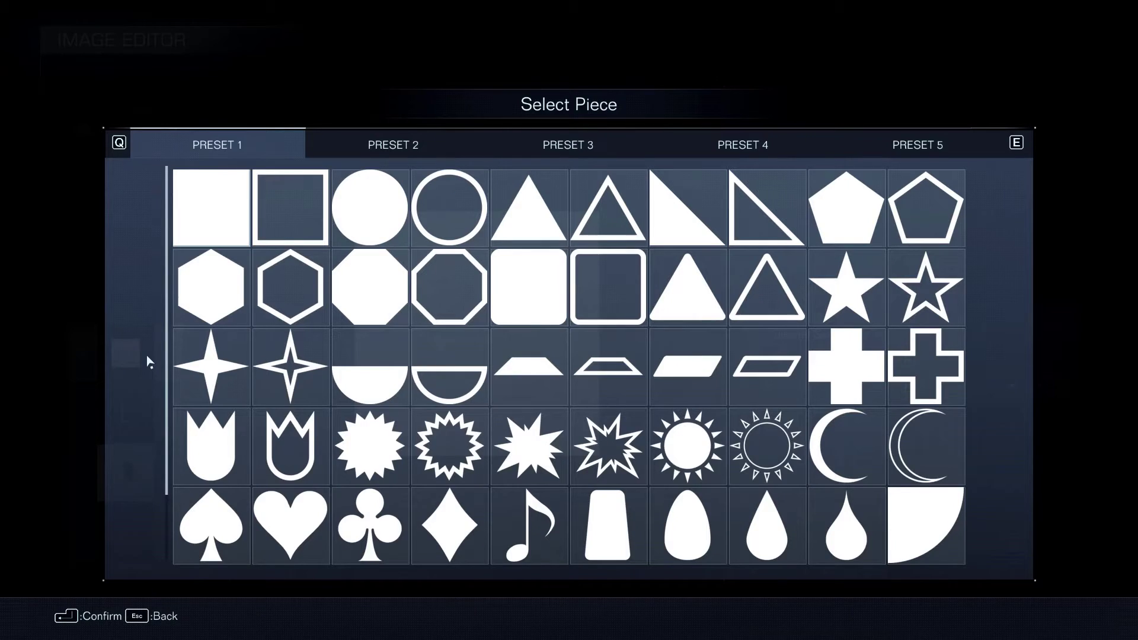
{"action": "left_click", "coordinate": [222, 192]}
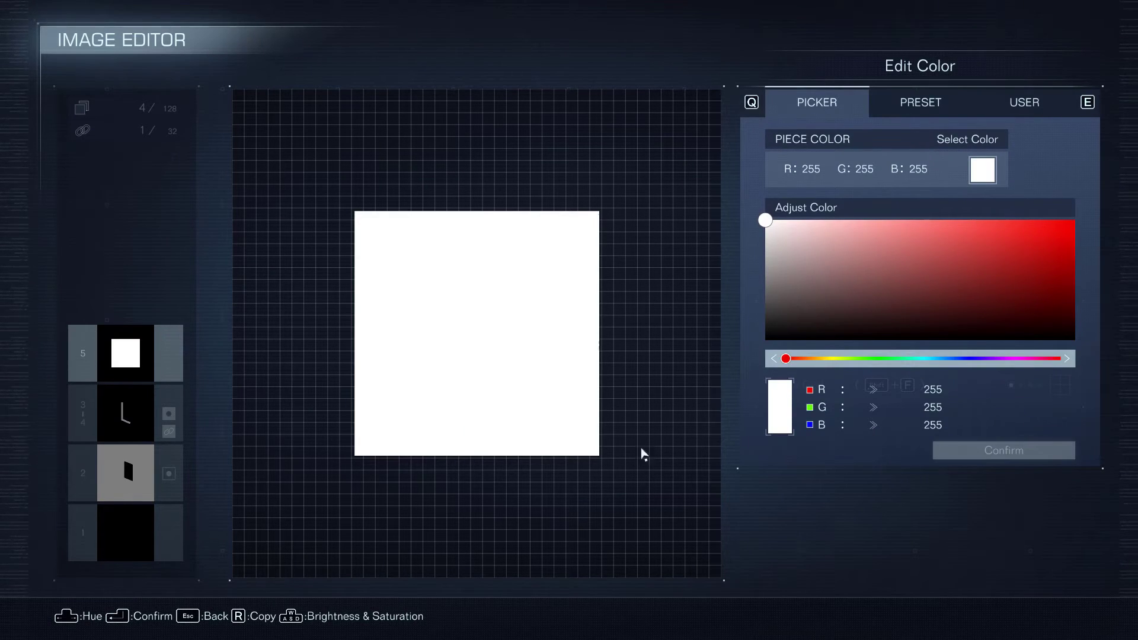
{"action": "left_click", "coordinate": [1071, 218]}
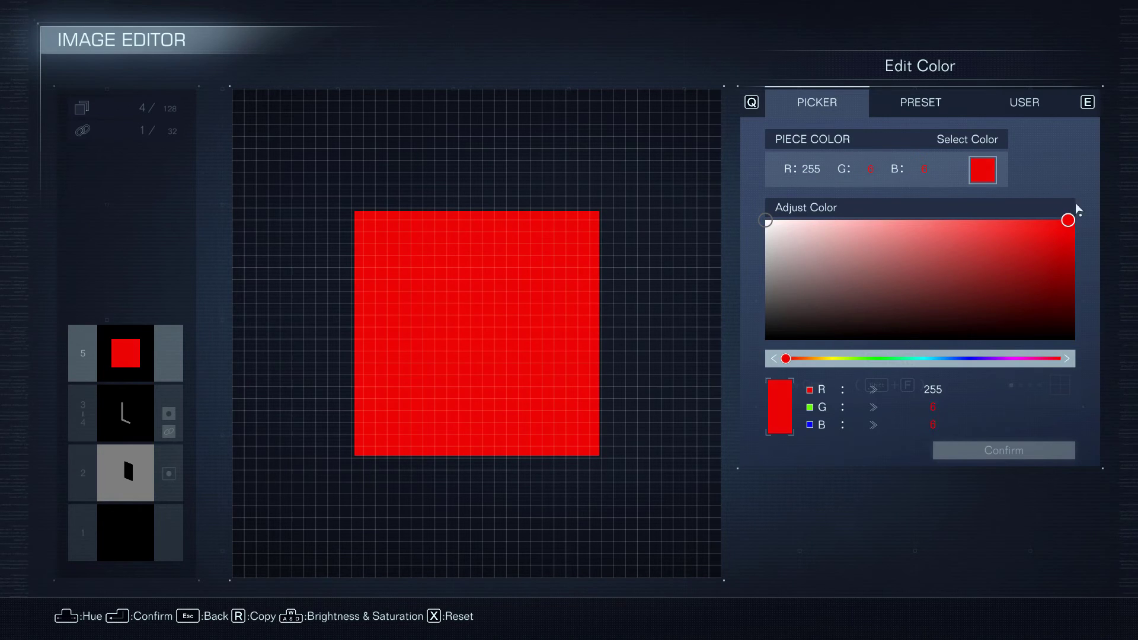
{"action": "left_click", "coordinate": [1036, 458]}
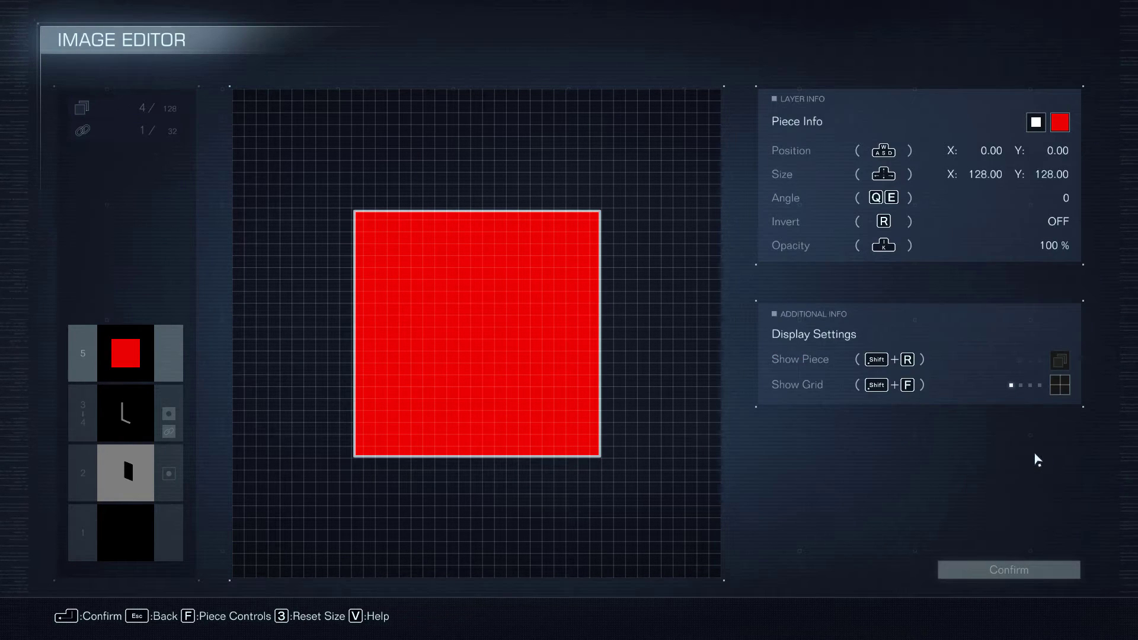
{"action": "left_click", "coordinate": [1022, 575]}
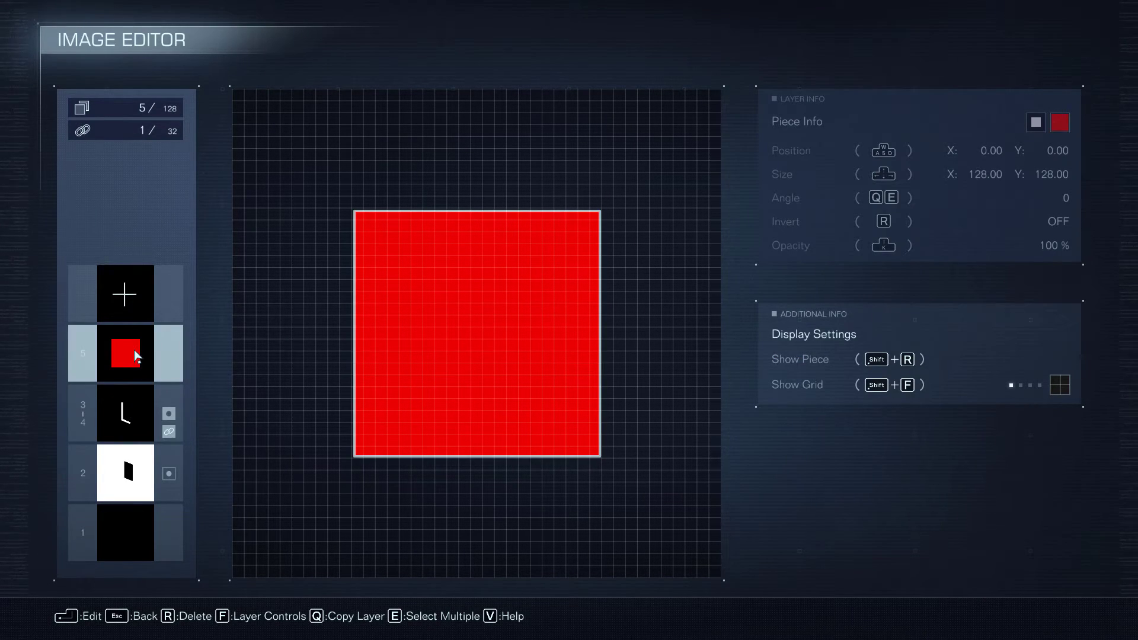
{"action": "key", "text": "f"}
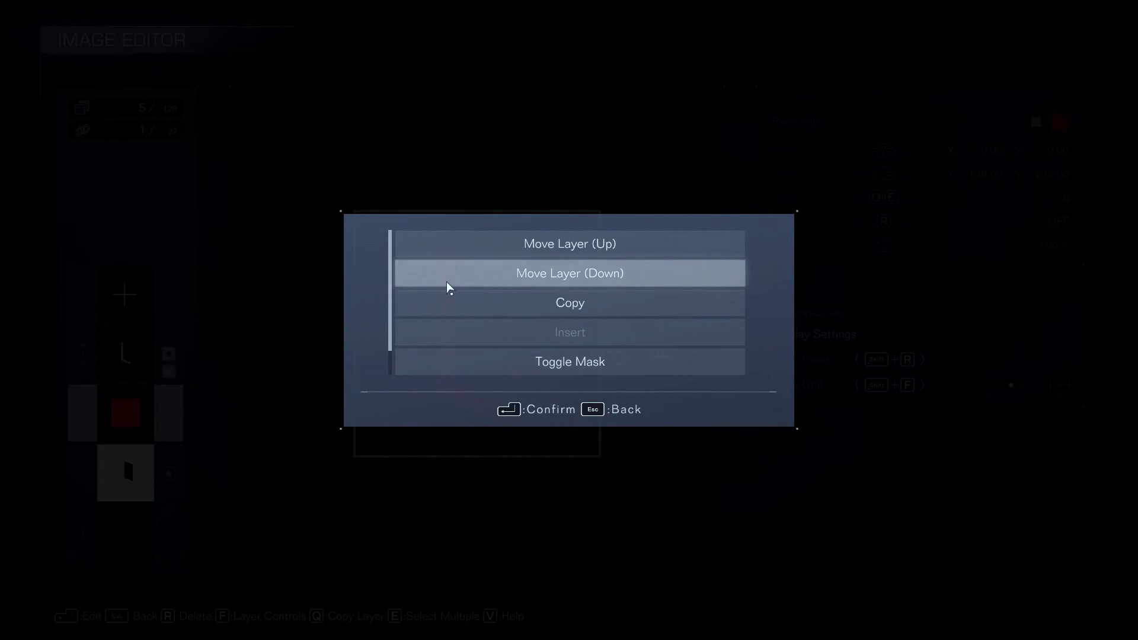
{"action": "left_click", "coordinate": [447, 282]}
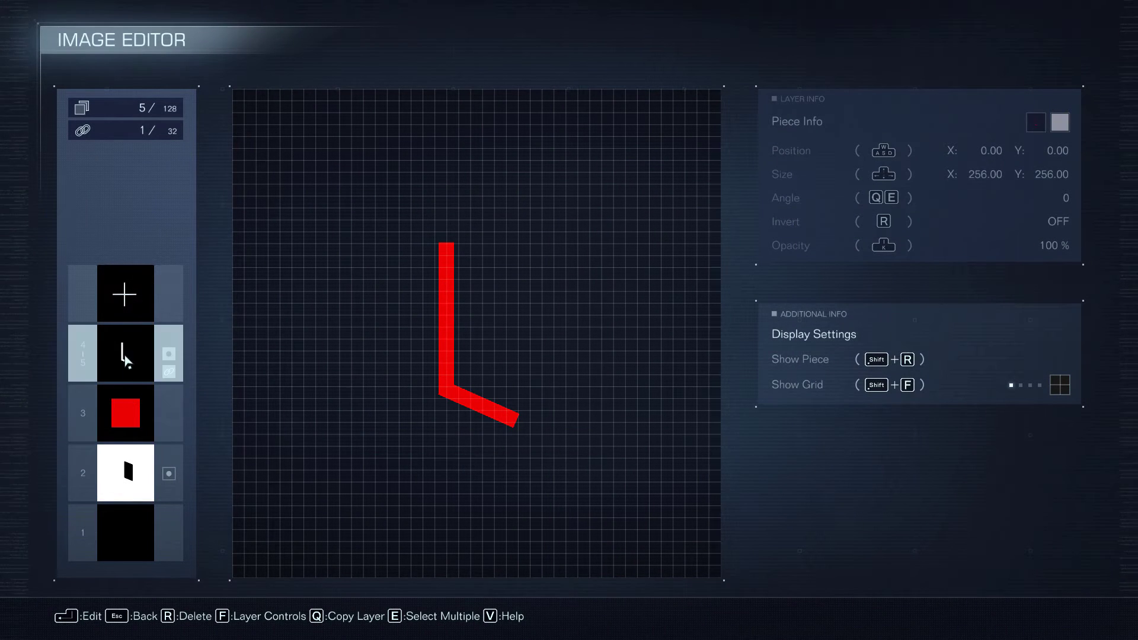
Shrink the red square around the bar shape to a size of X 56, Y 107 at position X -1, Y 0
{"action": "left_click", "coordinate": [119, 411]}
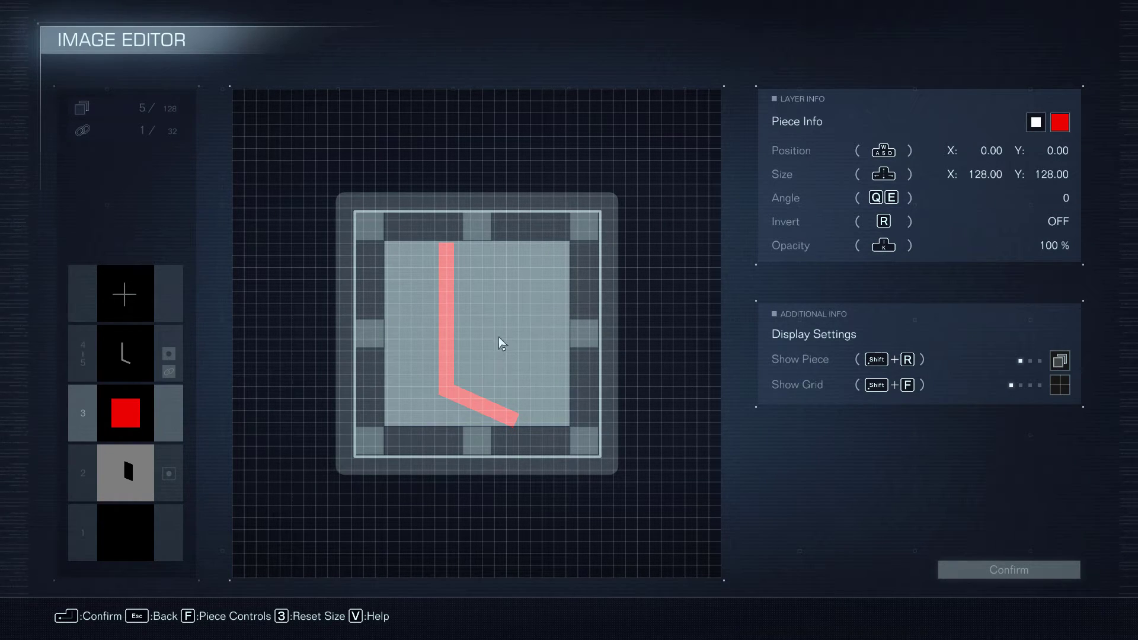
{"action": "left_click_drag", "start_coordinate": [478, 231], "coordinate": [479, 254]}
{"action": "left_click_drag", "start_coordinate": [477, 453], "coordinate": [477, 425]}
{"action": "left_click_drag", "start_coordinate": [614, 343], "coordinate": [512, 347]}
{"action": "left_click_drag", "start_coordinate": [366, 335], "coordinate": [429, 336]}
{"action": "left_click", "coordinate": [966, 570]}
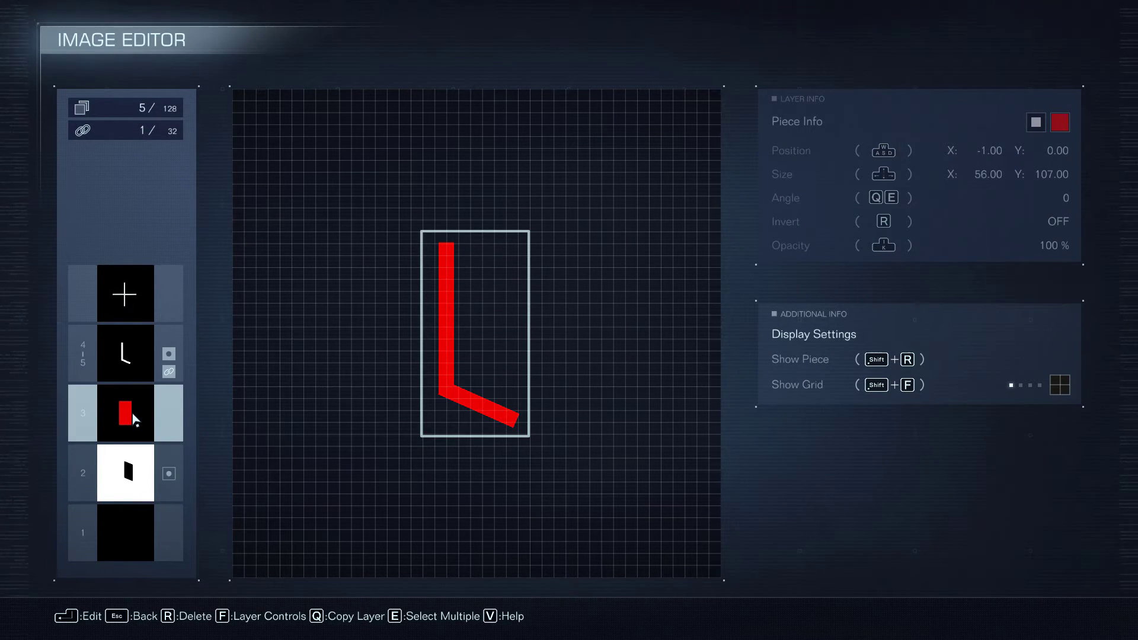
Duplicate the red rectangle layer and recolor the upper copy light red (255, 124, 124)
{"action": "key", "text": "q"}
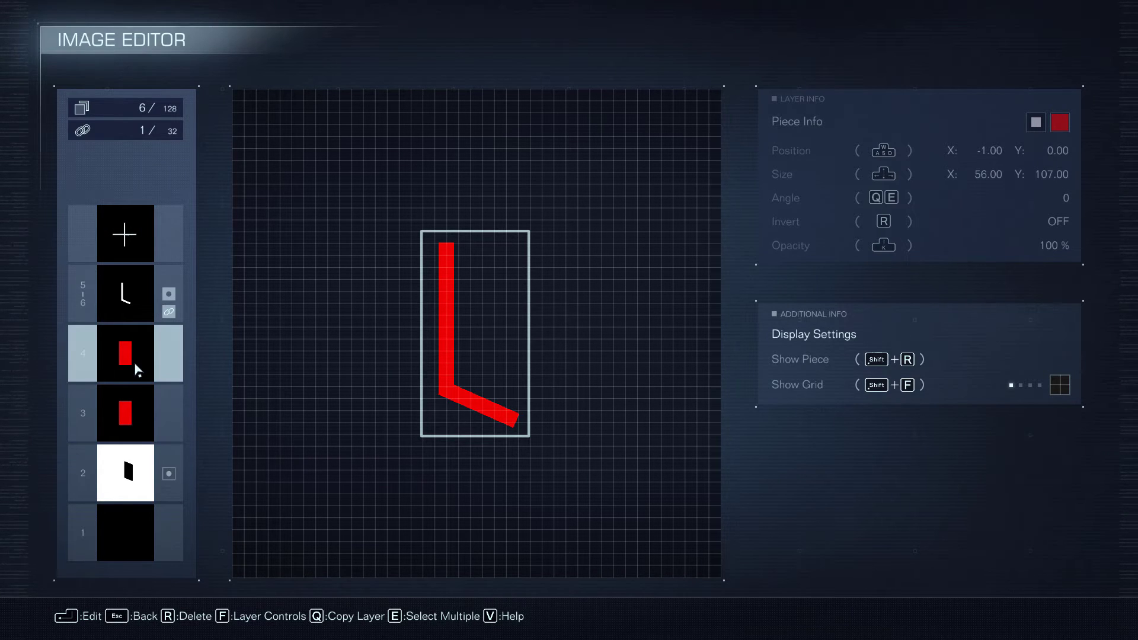
{"action": "left_click", "coordinate": [136, 368]}
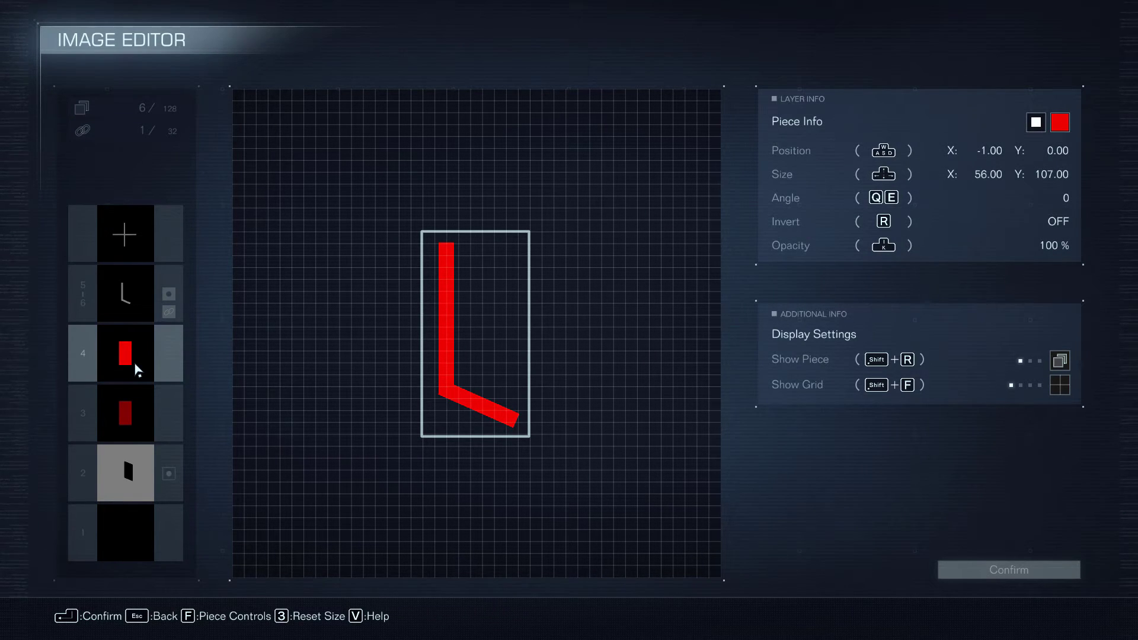
{"action": "left_click", "coordinate": [144, 372]}
{"action": "left_click", "coordinate": [563, 244]}
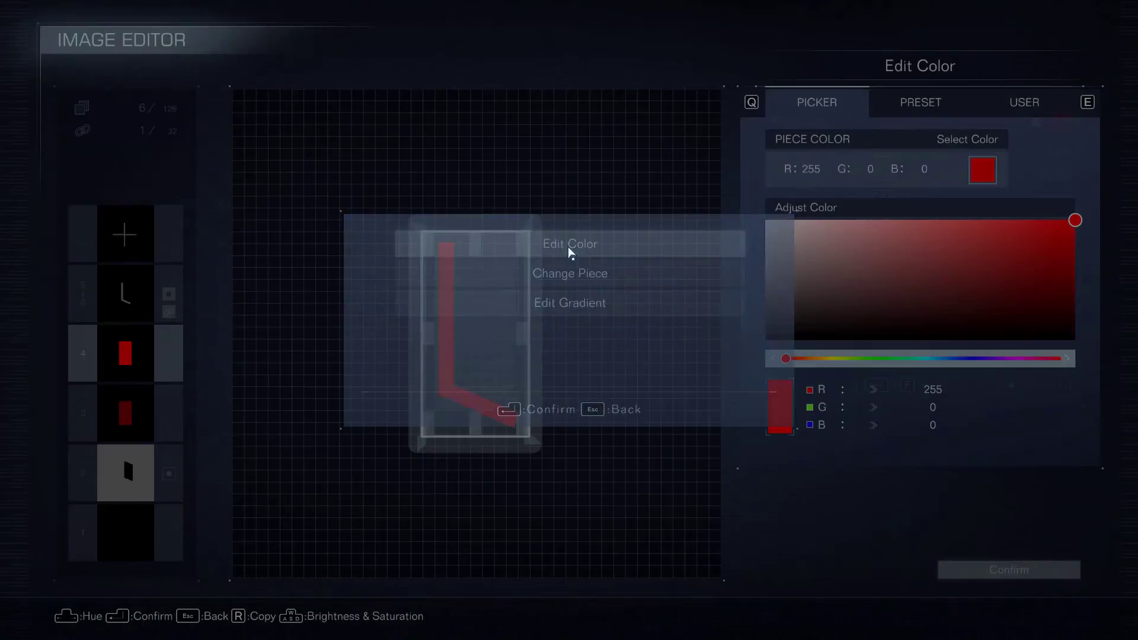
{"action": "left_click_drag", "start_coordinate": [981, 220], "coordinate": [924, 220]}
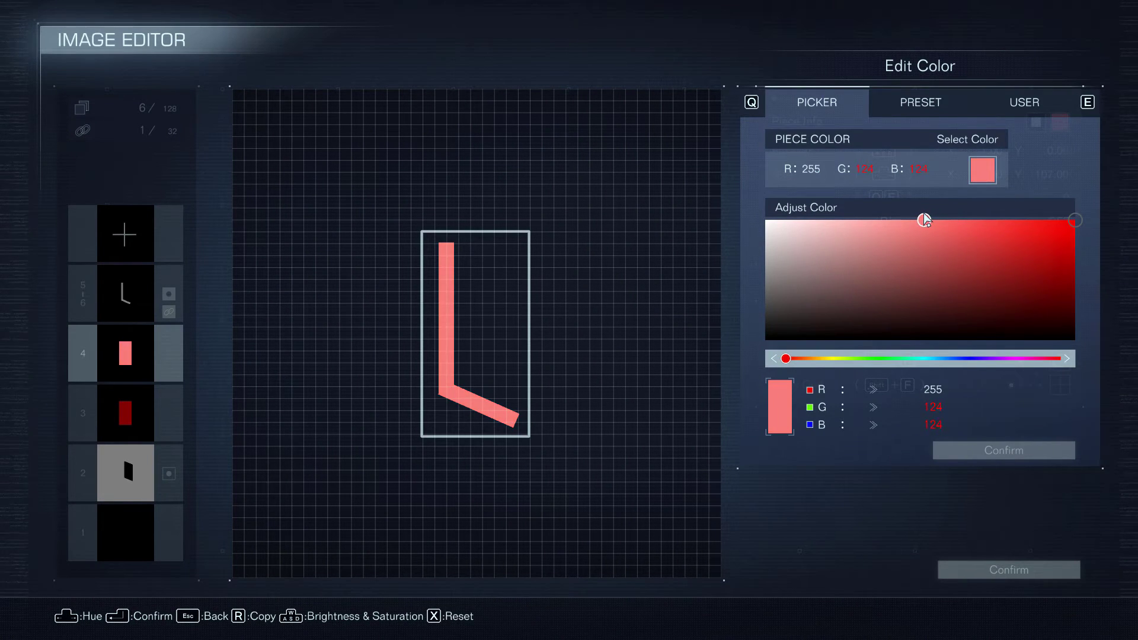
{"action": "left_click", "coordinate": [1012, 446]}
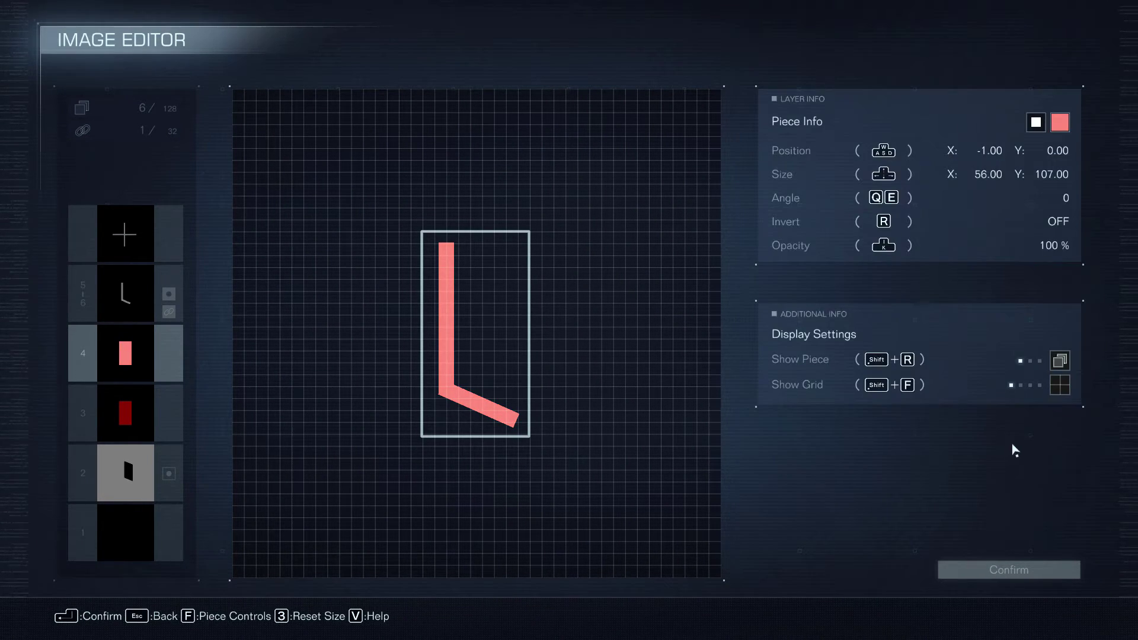
Apply the gradient with a bright horizontal middle band, fading at the upper and lower edges, to the light red rectangle
{"action": "left_click", "coordinate": [478, 336]}
{"action": "left_click", "coordinate": [511, 303]}
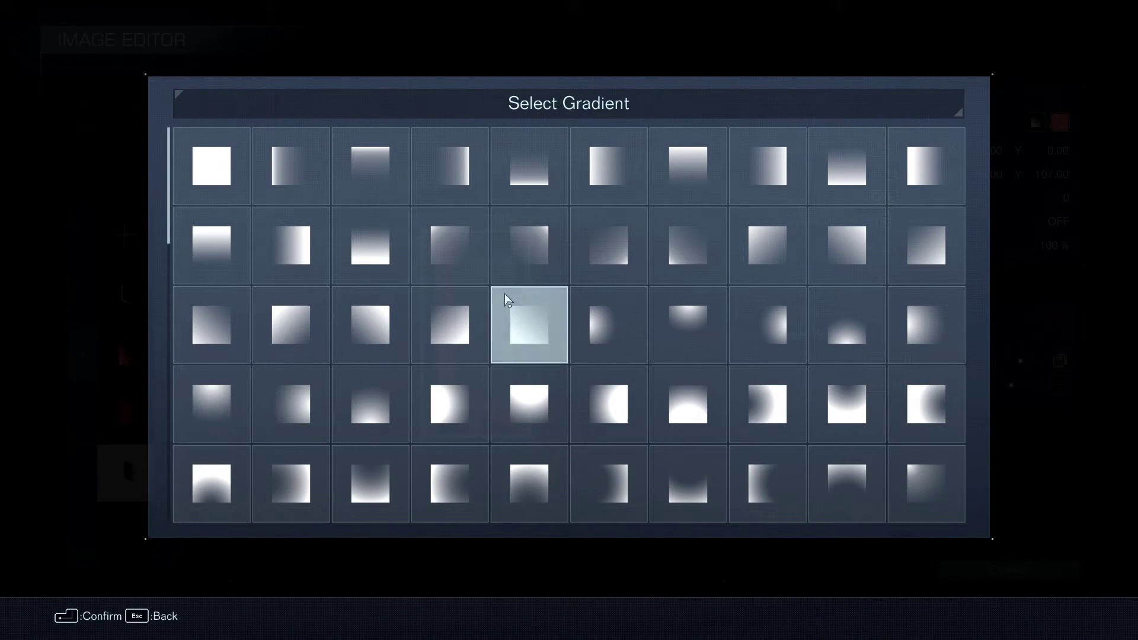
{"action": "scroll", "coordinate": [433, 295], "scroll_direction": "down", "scroll_amount": 4}
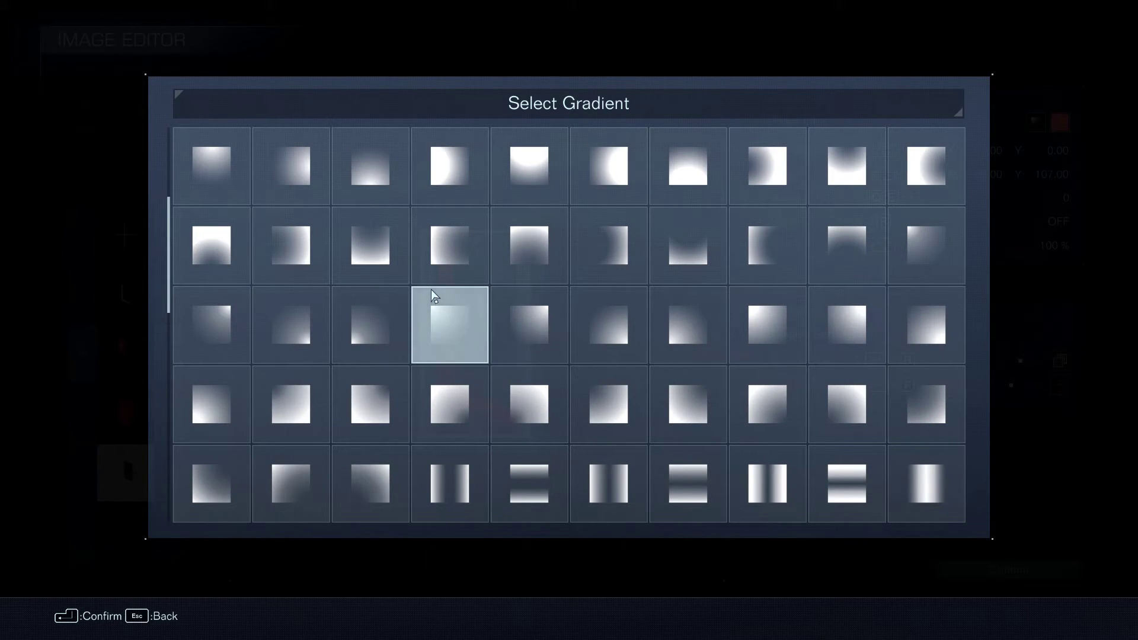
{"action": "scroll", "coordinate": [427, 289], "scroll_direction": "down", "scroll_amount": 1}
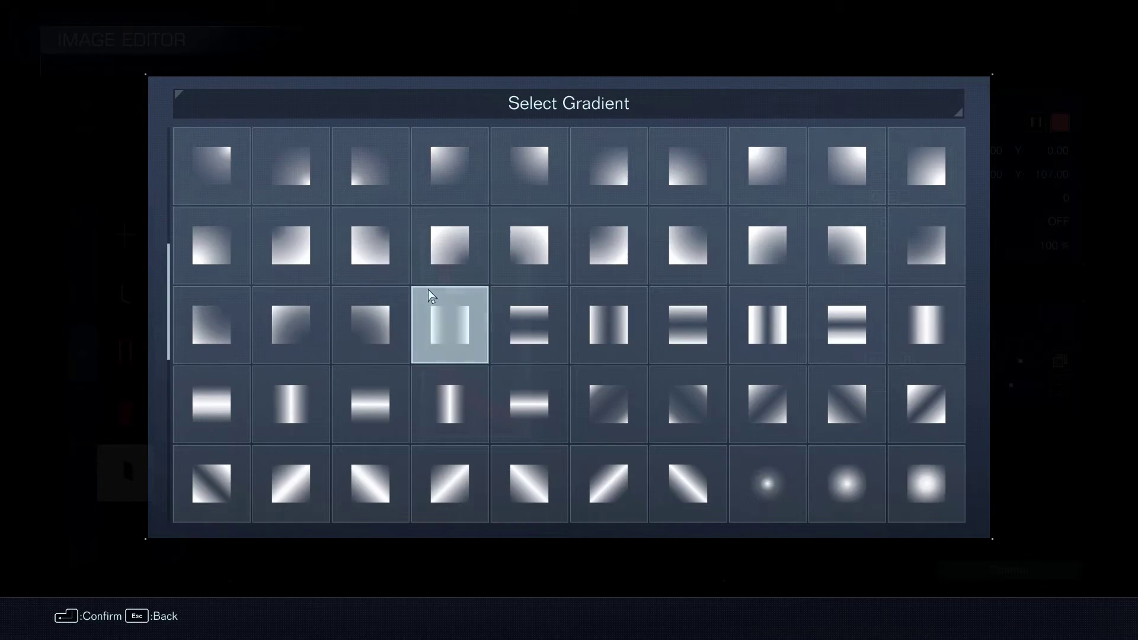
{"action": "left_click", "coordinate": [211, 410]}
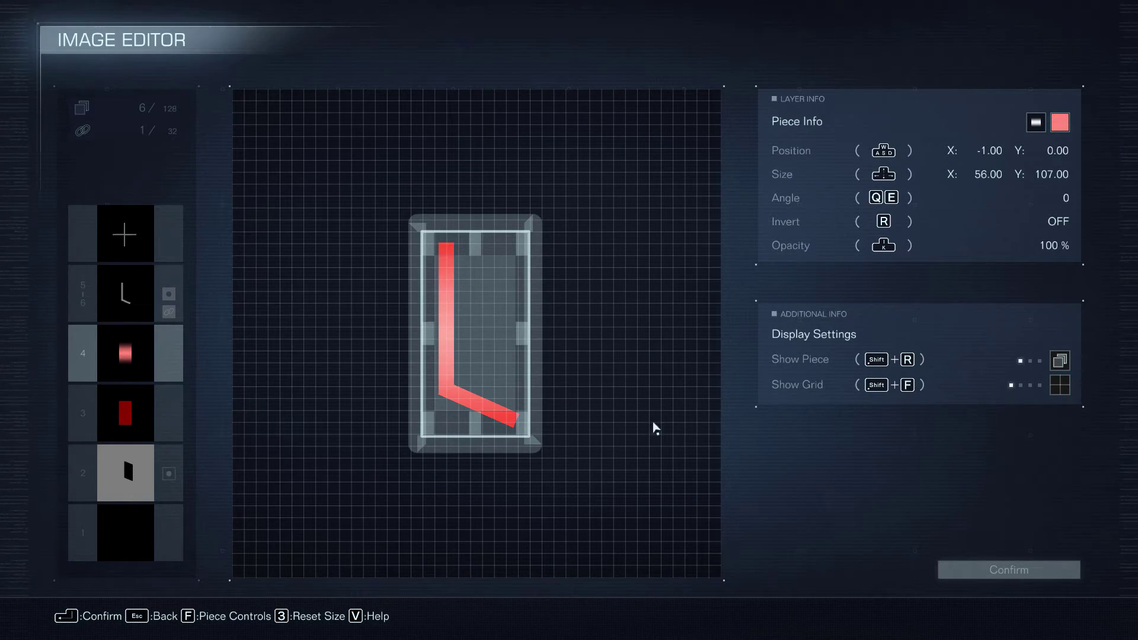
{"action": "left_click", "coordinate": [944, 576]}
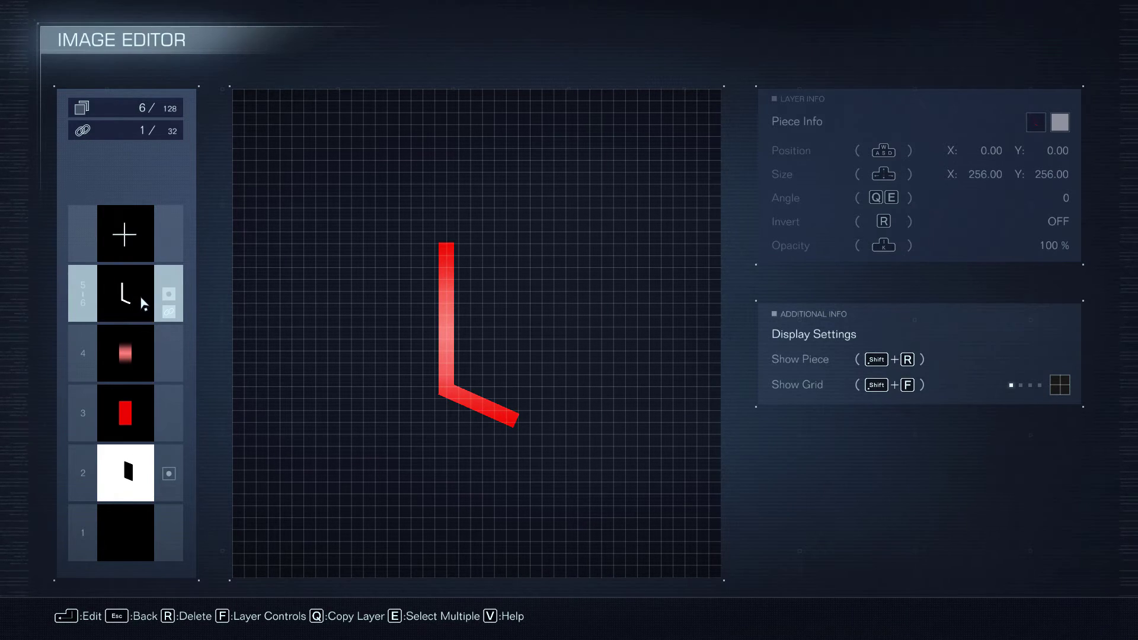
Group the masked bar group with the light red gradient and red rectangle layers
{"action": "key", "text": "e"}
{"action": "key", "text": "e"}
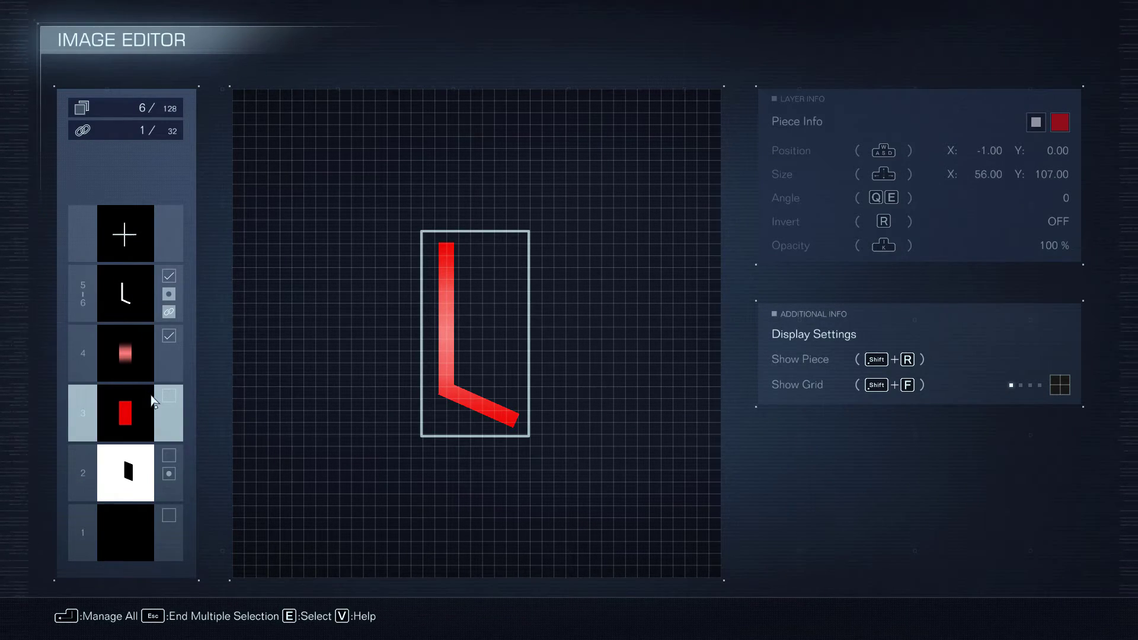
{"action": "key", "text": "e"}
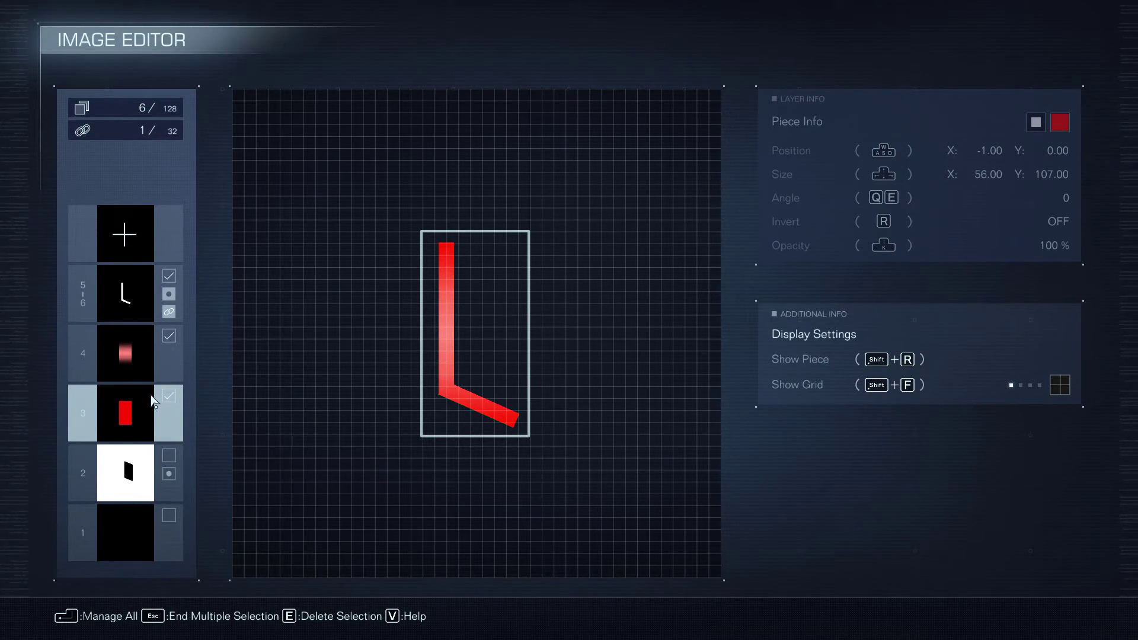
{"action": "key", "text": "Return"}
{"action": "left_click", "coordinate": [432, 252]}
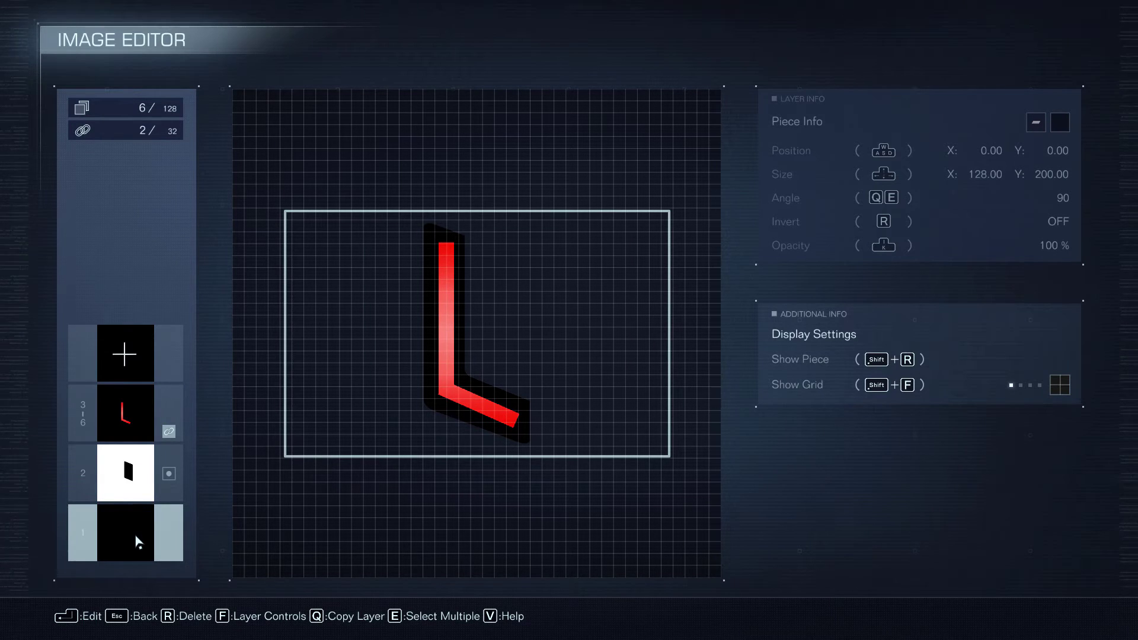
Move the grouped glowing red strip to position X -1, Y 0
{"action": "left_click", "coordinate": [124, 415]}
{"action": "key", "text": "a"}
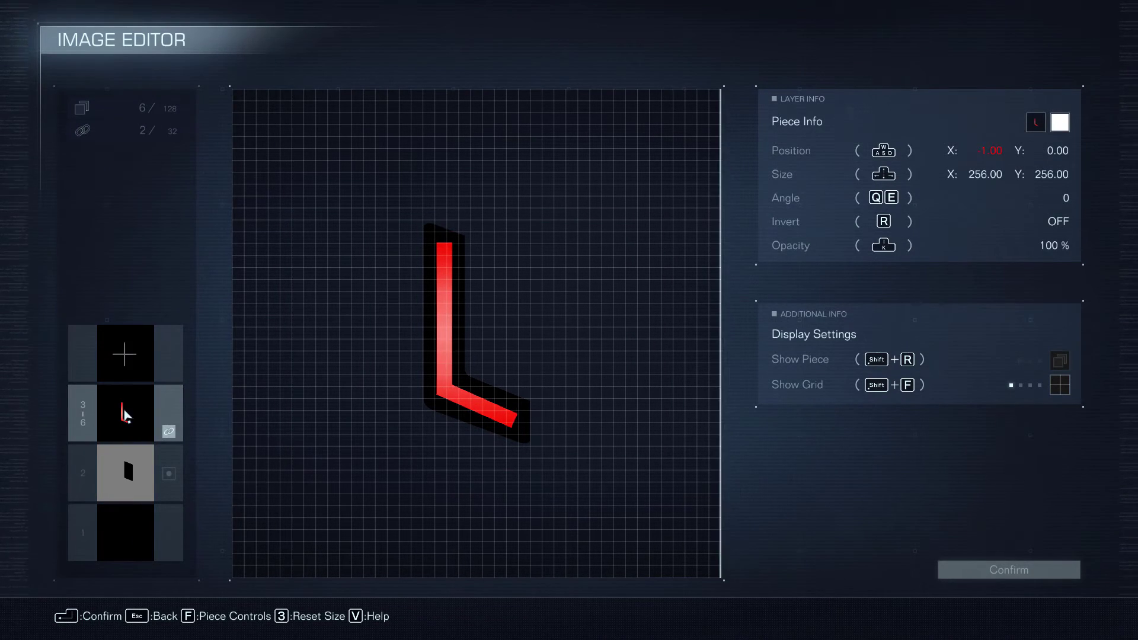
{"action": "left_click", "coordinate": [948, 570]}
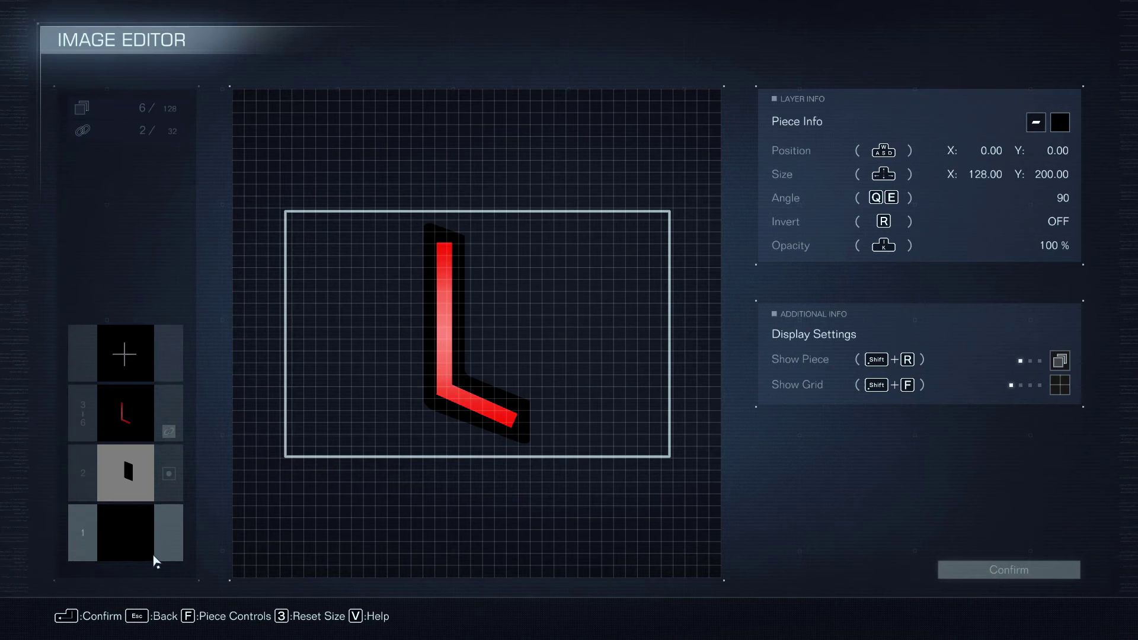
Enlarge the black base piece in layer 1 to a size of X 132, Y 202 and nudge it slightly left
{"action": "key", "text": "Right"}
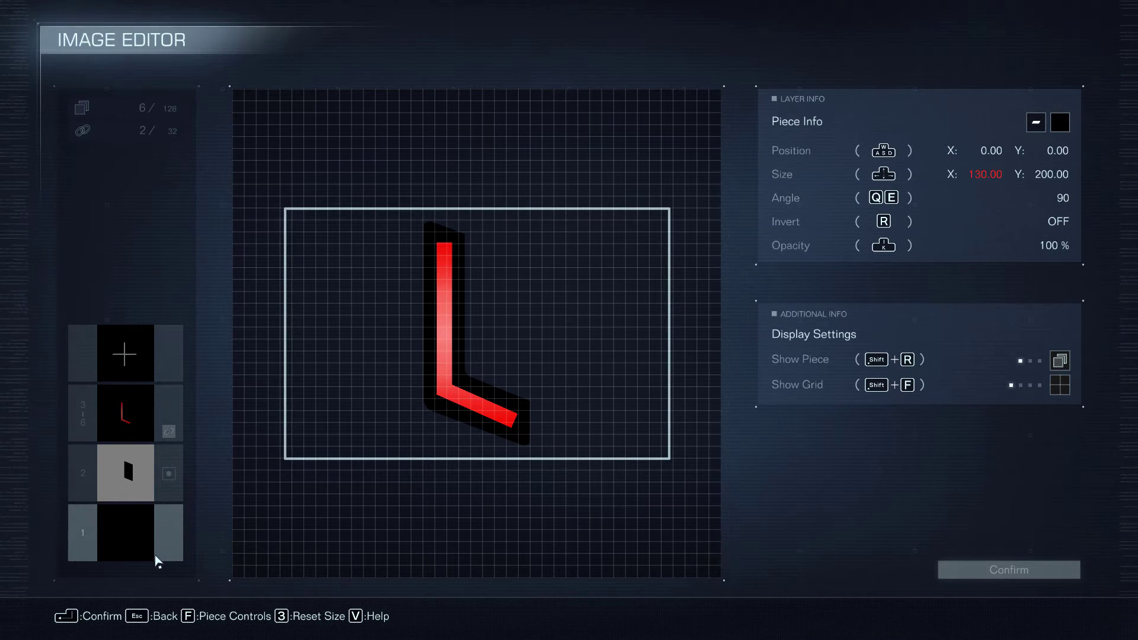
{"action": "key", "text": "Down"}
{"action": "key", "text": "Right"}
{"action": "key", "text": "Up"}
{"action": "key", "text": "Up"}
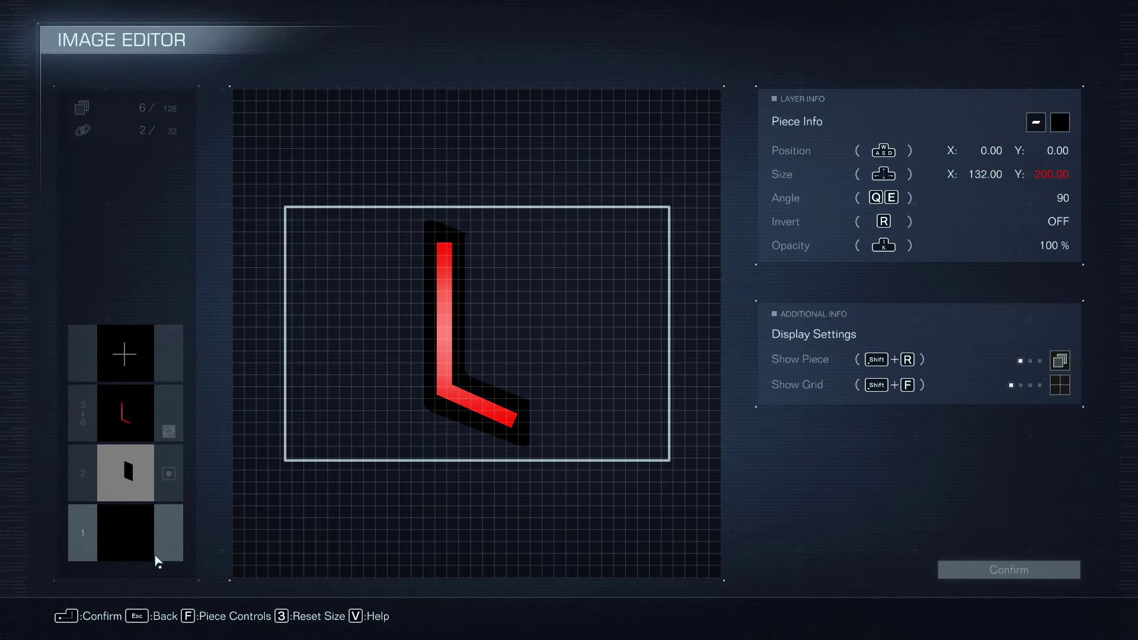
{"action": "key", "text": "a"}
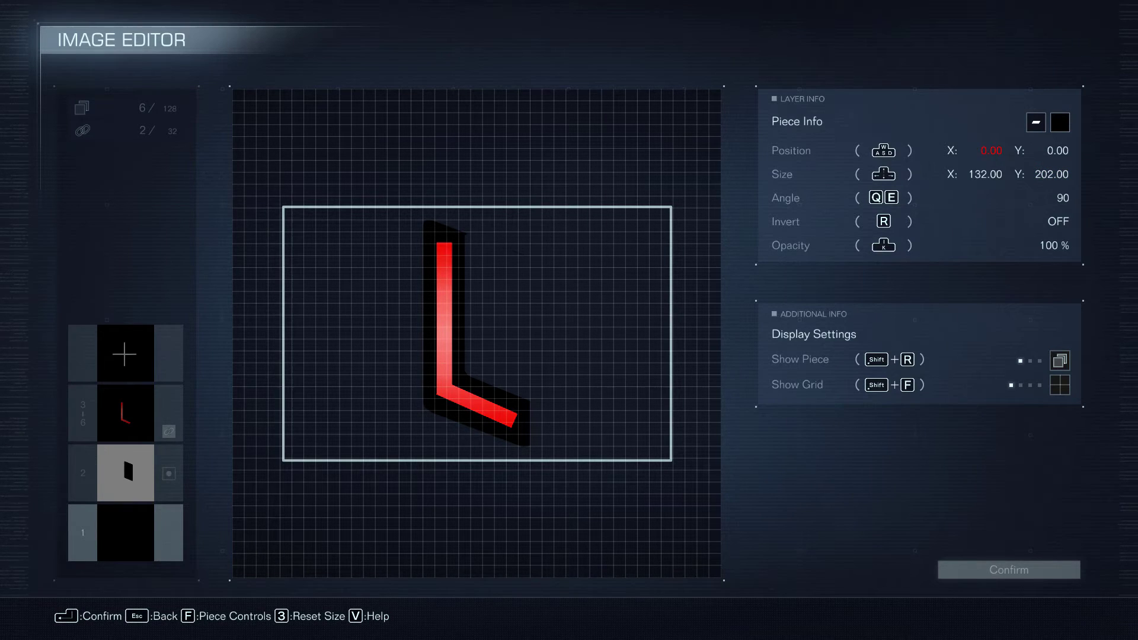
{"action": "key", "text": "Return"}
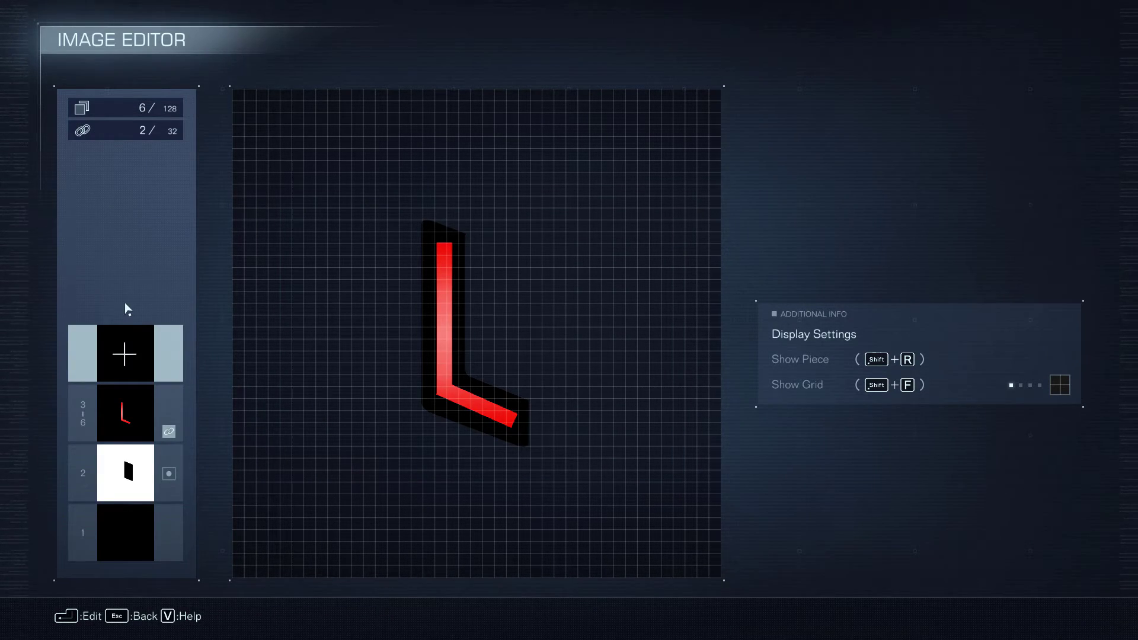
Ungroup the glowing strip and its inner masked bar group into separate, unmasked layers
{"action": "mouse_move", "coordinate": [139, 418]}
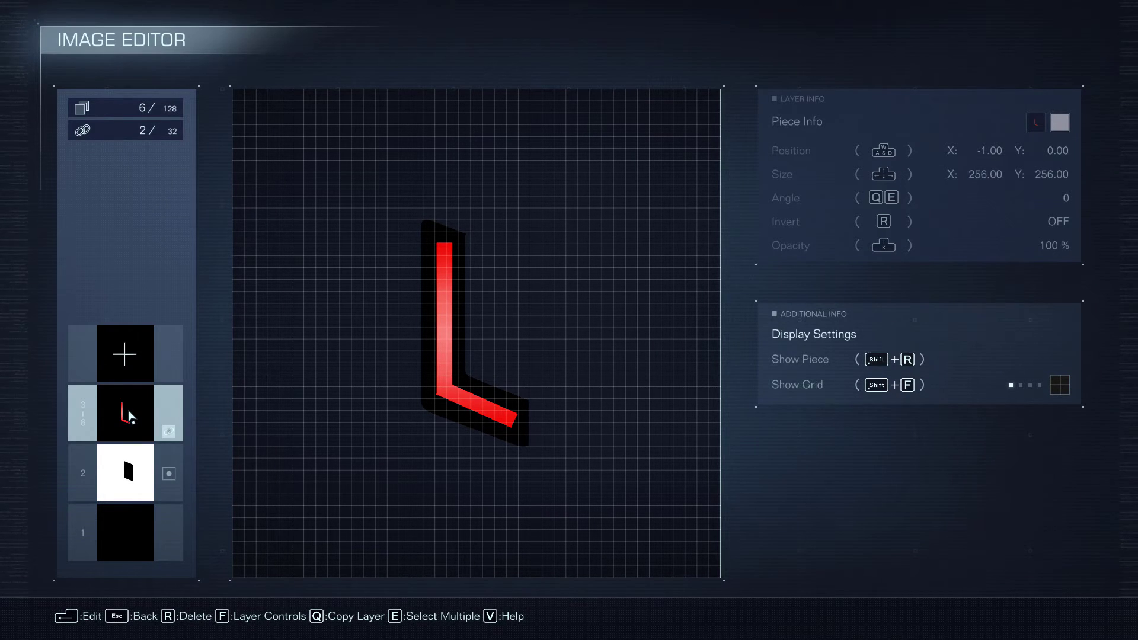
{"action": "left_click", "coordinate": [131, 421]}
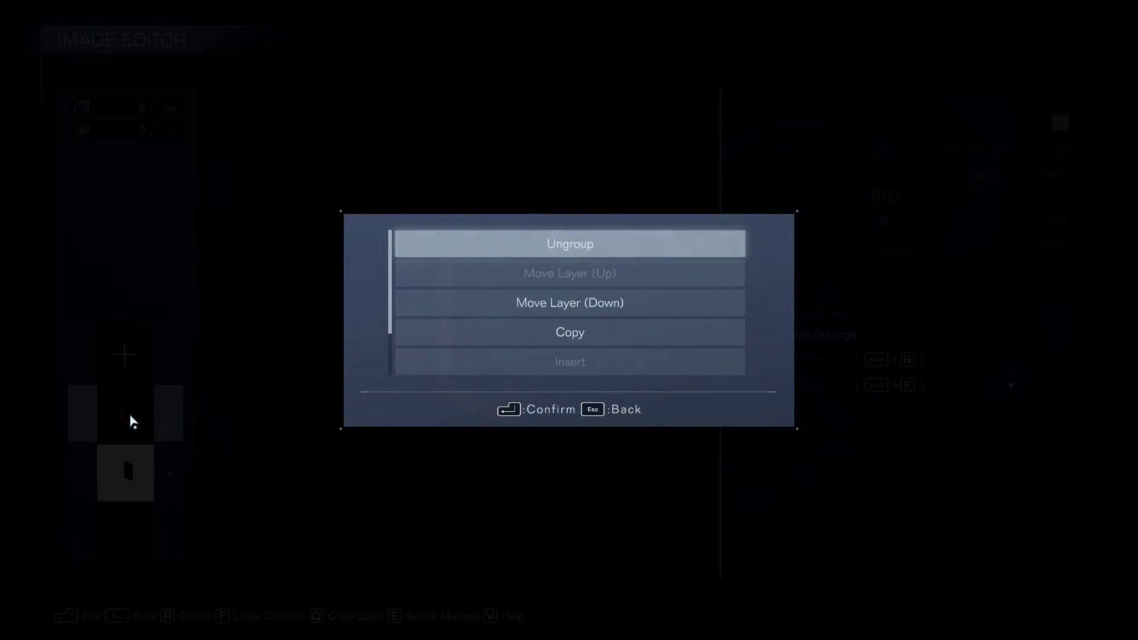
{"action": "left_click", "coordinate": [509, 249]}
{"action": "left_click", "coordinate": [510, 353]}
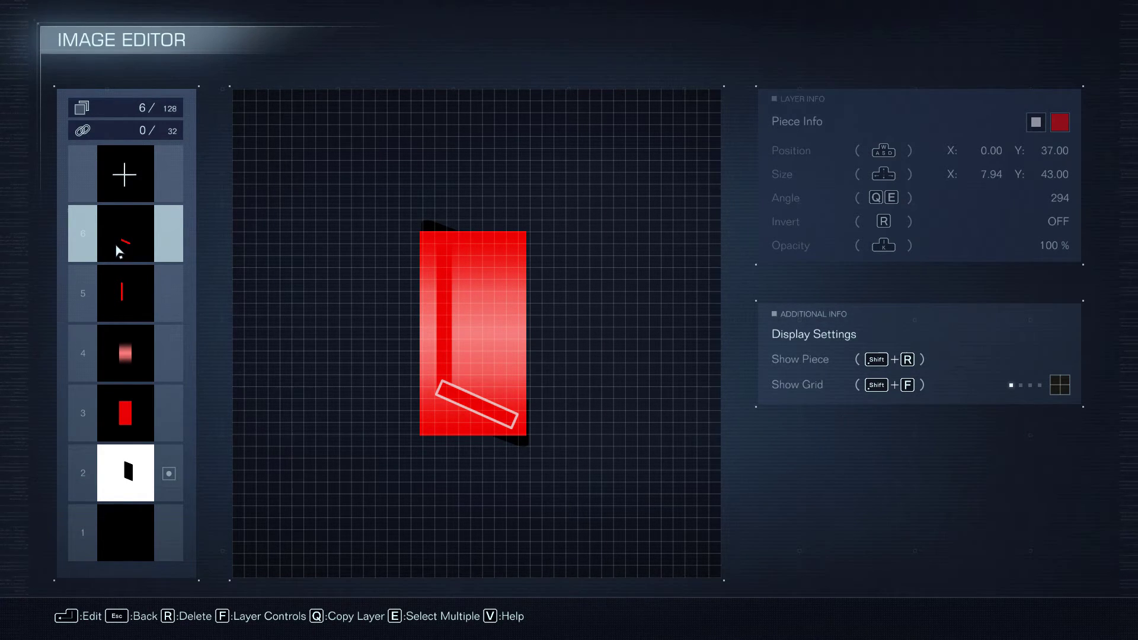
Recolor the solid red rectangle in layer 3 to bright green
{"action": "left_click", "coordinate": [123, 403]}
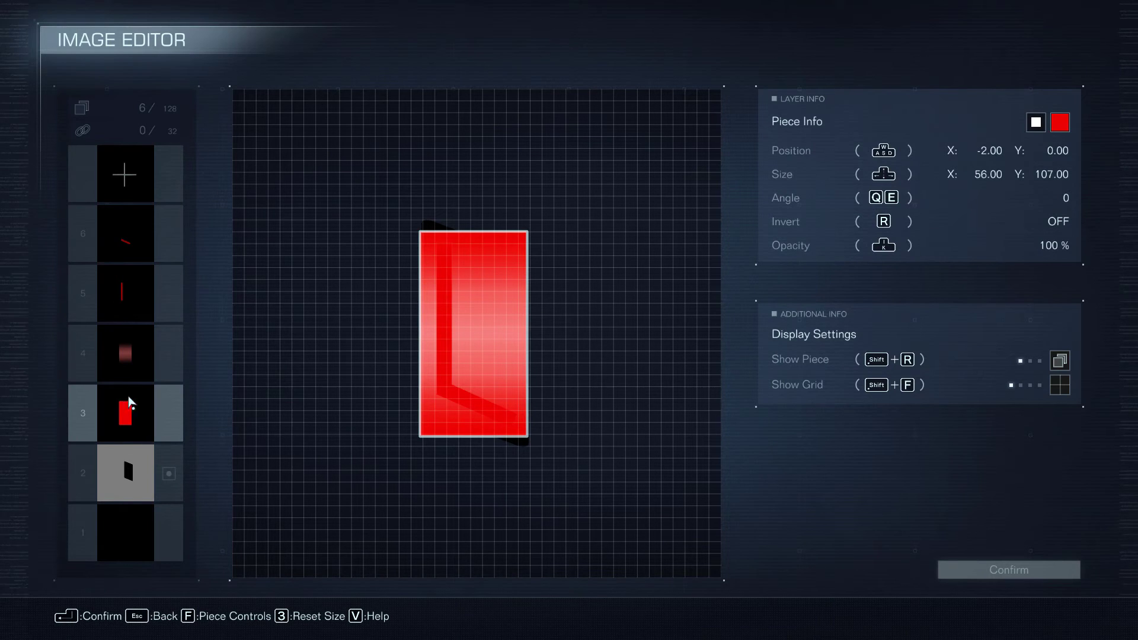
{"action": "left_click", "coordinate": [511, 282]}
{"action": "left_click", "coordinate": [533, 246]}
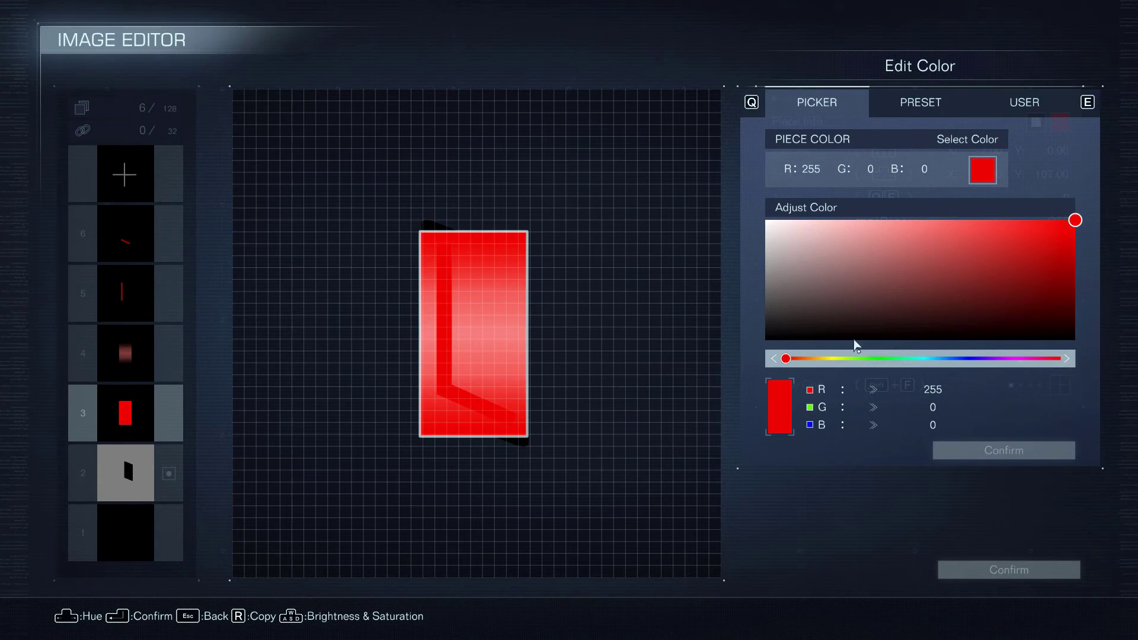
{"action": "left_click", "coordinate": [889, 358]}
{"action": "left_click", "coordinate": [1036, 451]}
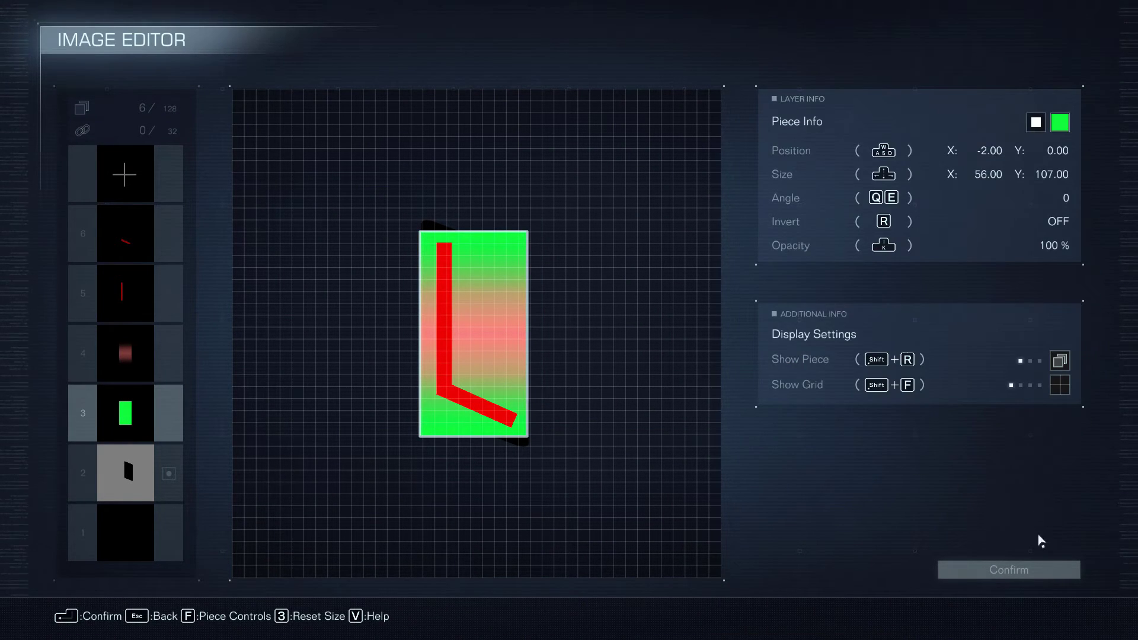
{"action": "left_click", "coordinate": [1038, 572]}
Recolor the light red gradient rectangle in layer 4 to pale green (212, 255, 221)
{"action": "left_click", "coordinate": [147, 361]}
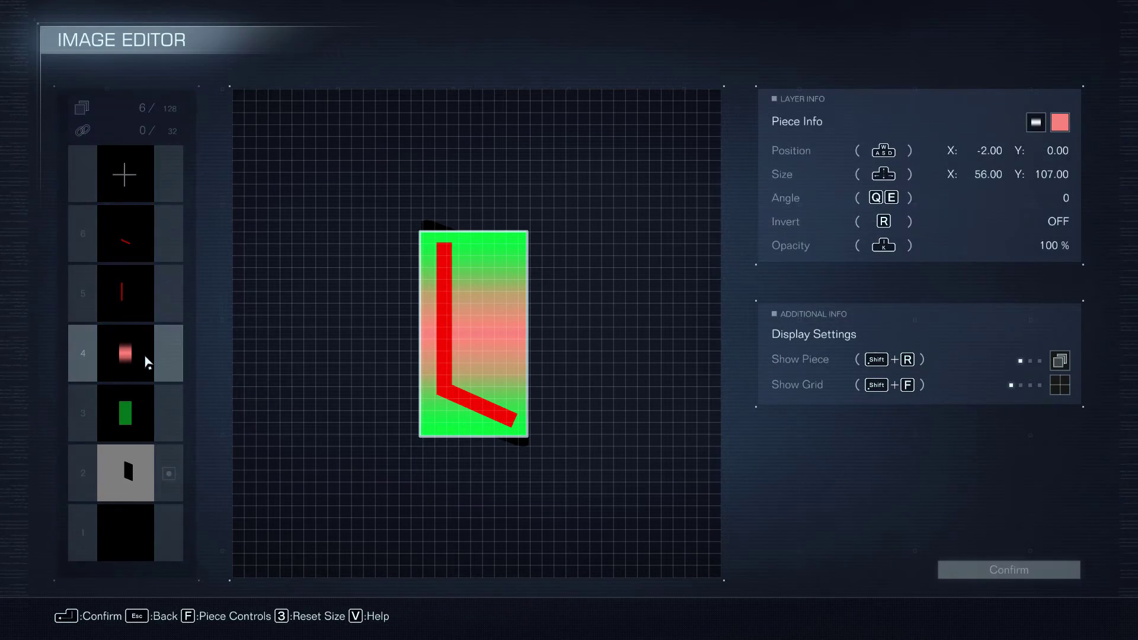
{"action": "left_click", "coordinate": [147, 363]}
{"action": "left_click", "coordinate": [557, 243]}
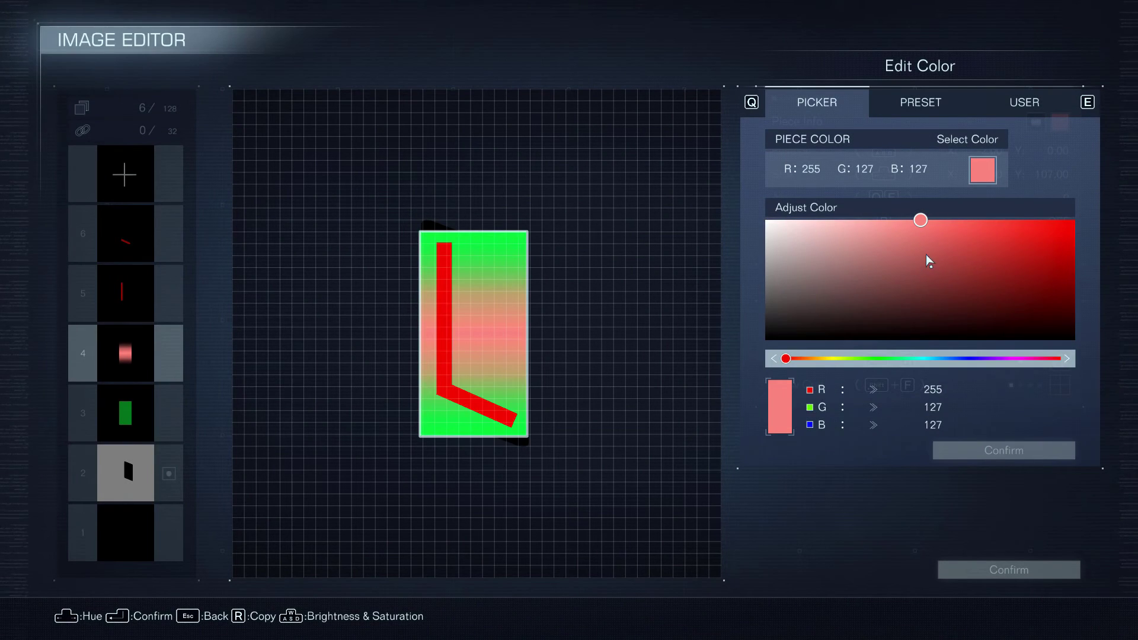
{"action": "left_click", "coordinate": [887, 358]}
{"action": "left_click_drag", "start_coordinate": [886, 249], "coordinate": [841, 213]}
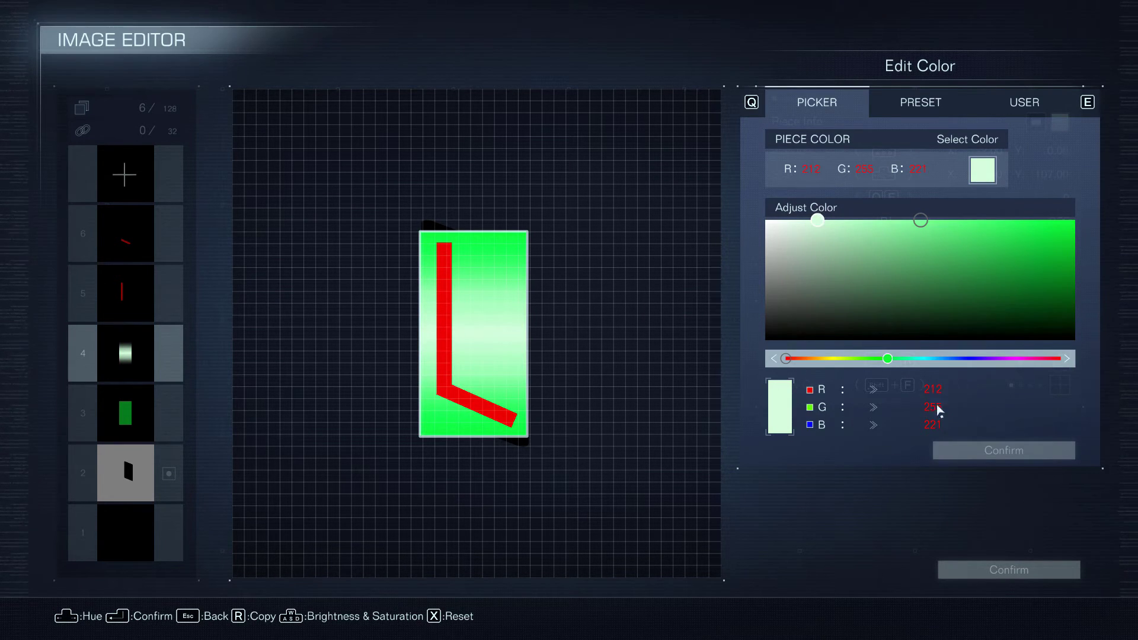
{"action": "left_click", "coordinate": [966, 453]}
{"action": "left_click", "coordinate": [1009, 568]}
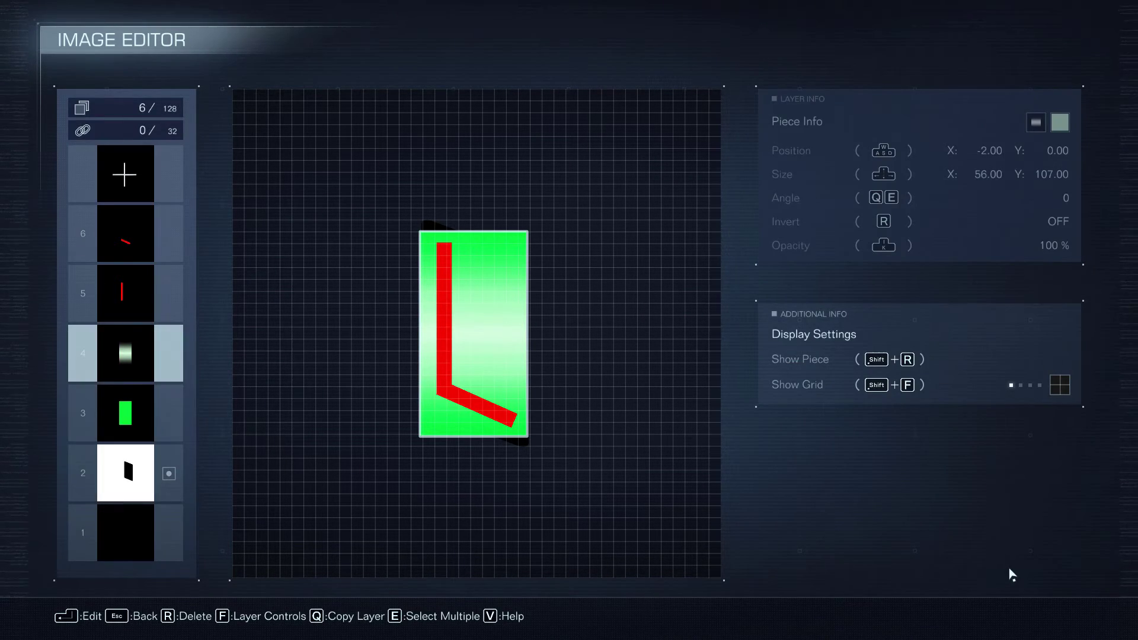
Group the upright and foot bar layers and turn the group into a mask for the green rectangles
{"action": "key", "text": "e"}
{"action": "left_click", "coordinate": [149, 286]}
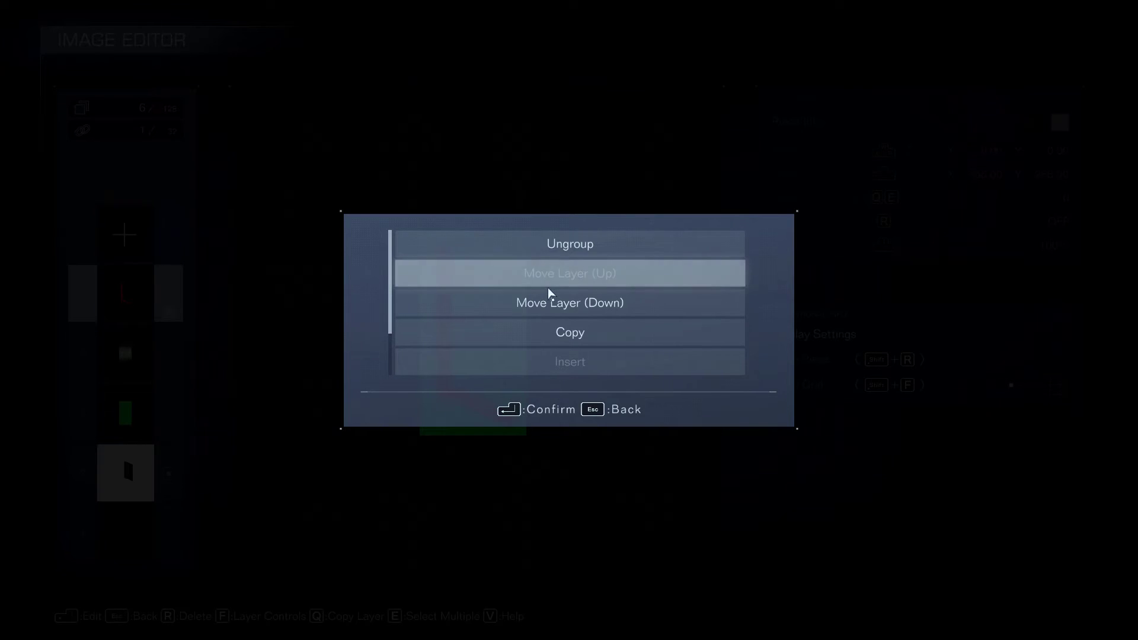
{"action": "scroll", "coordinate": [549, 308], "scroll_direction": "down", "scroll_amount": 2}
{"action": "left_click", "coordinate": [547, 334]}
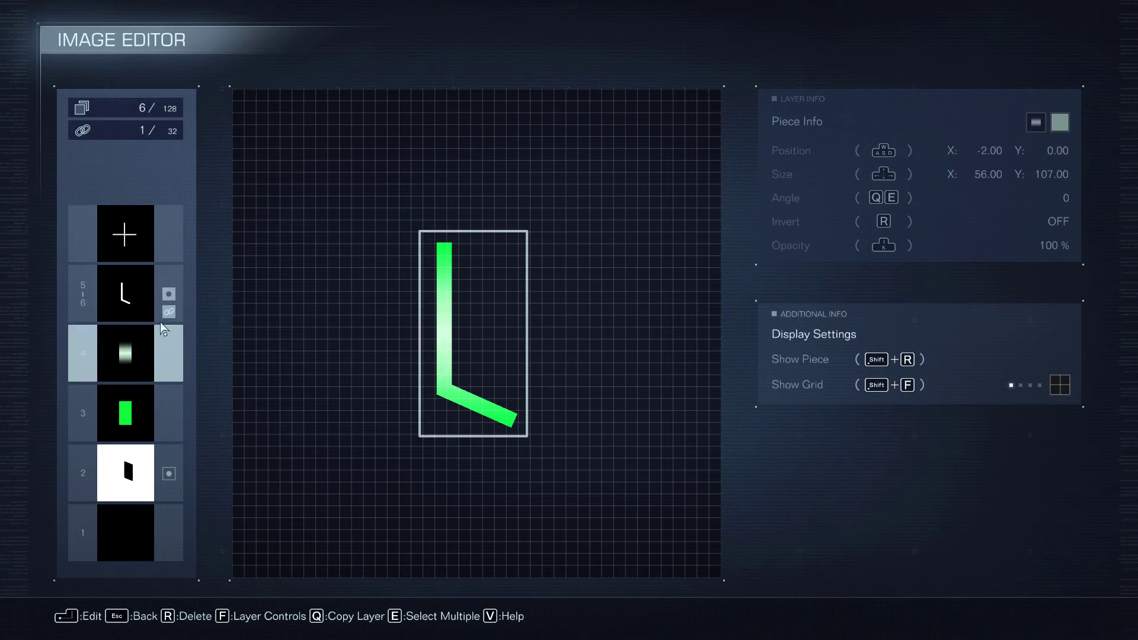
Group the masked bar group with the pale green gradient and green rectangle layers, and save the image
{"action": "key", "text": "e"}
{"action": "left_click", "coordinate": [131, 335]}
{"action": "left_click", "coordinate": [126, 385]}
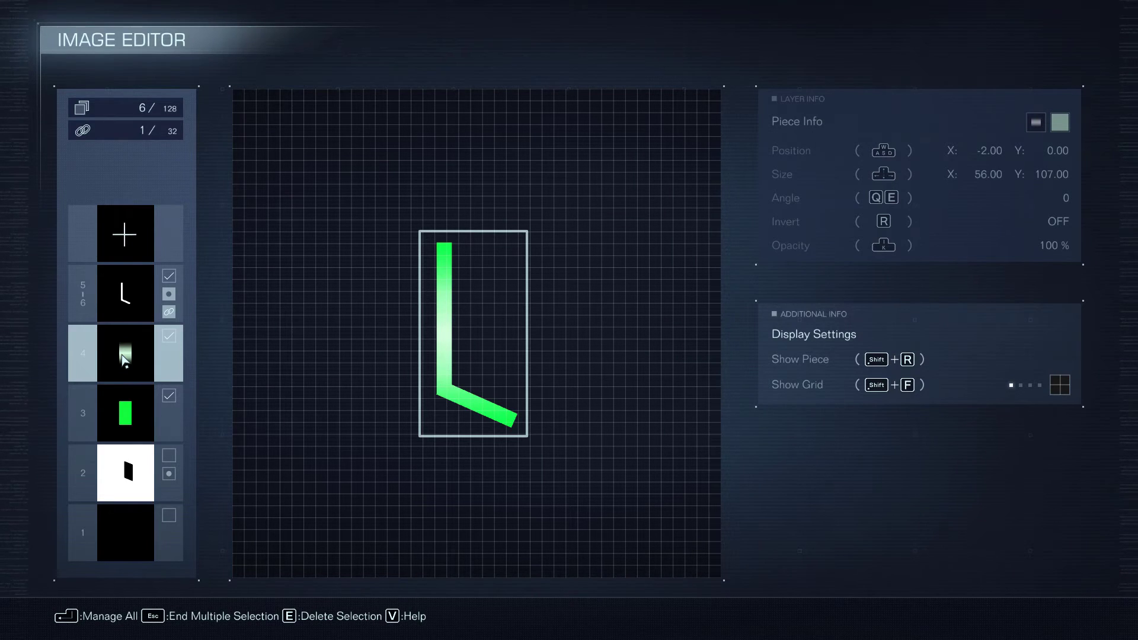
{"action": "key", "text": "Return"}
{"action": "left_click", "coordinate": [522, 243]}
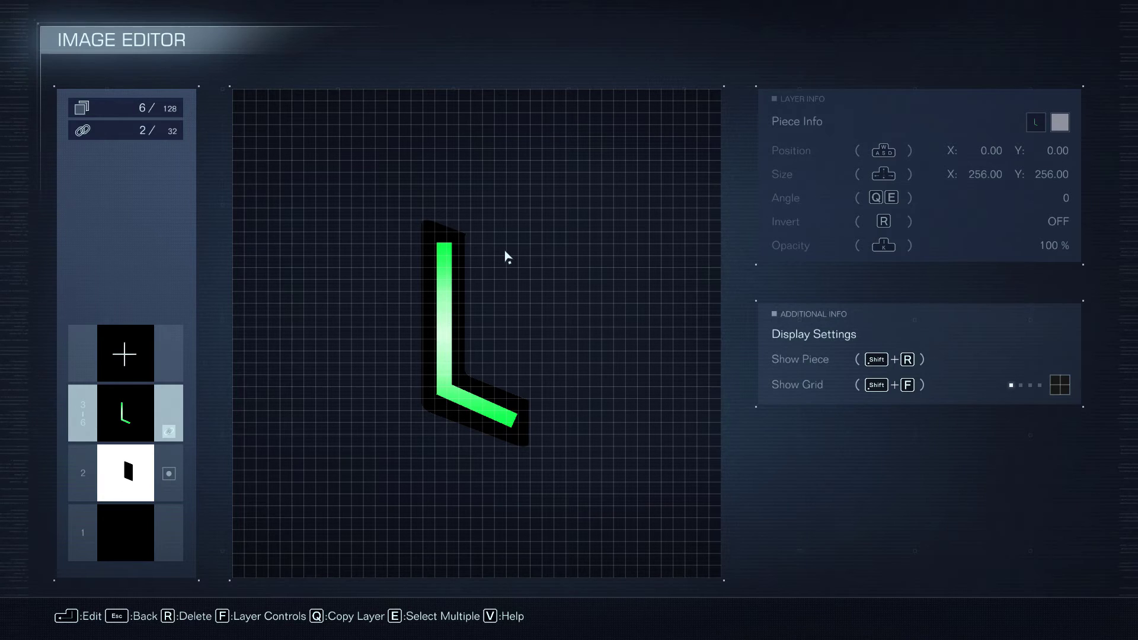
{"action": "key", "text": "Escape"}
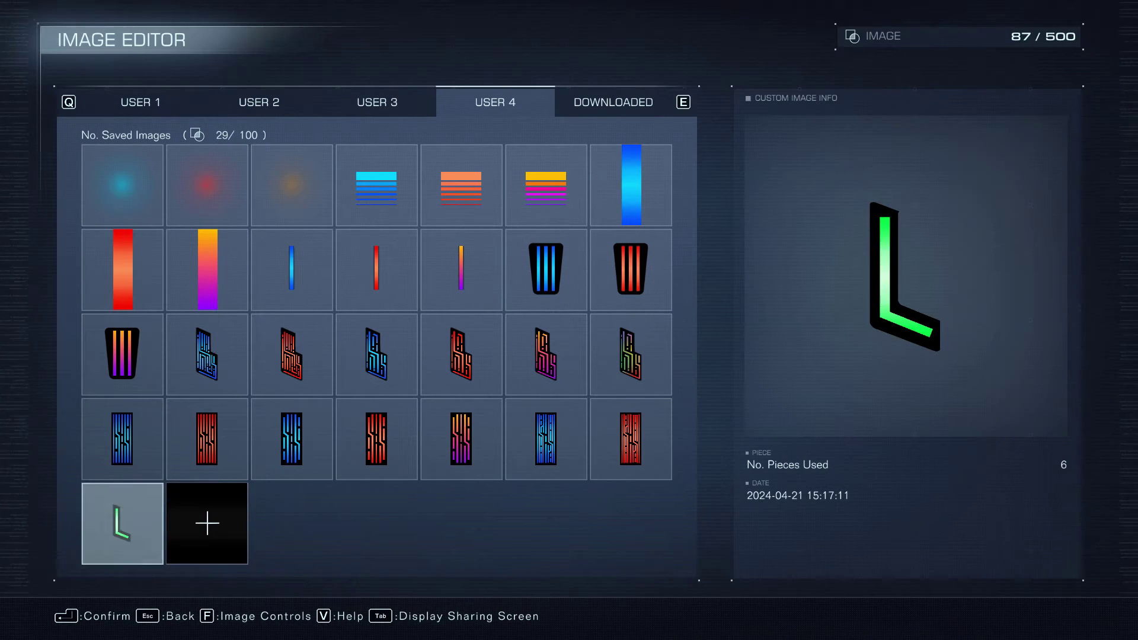
Create a new image with a green circle using the radial gradient that has a small bright centre
{"action": "left_click", "coordinate": [202, 523]}
{"action": "left_click", "coordinate": [136, 524]}
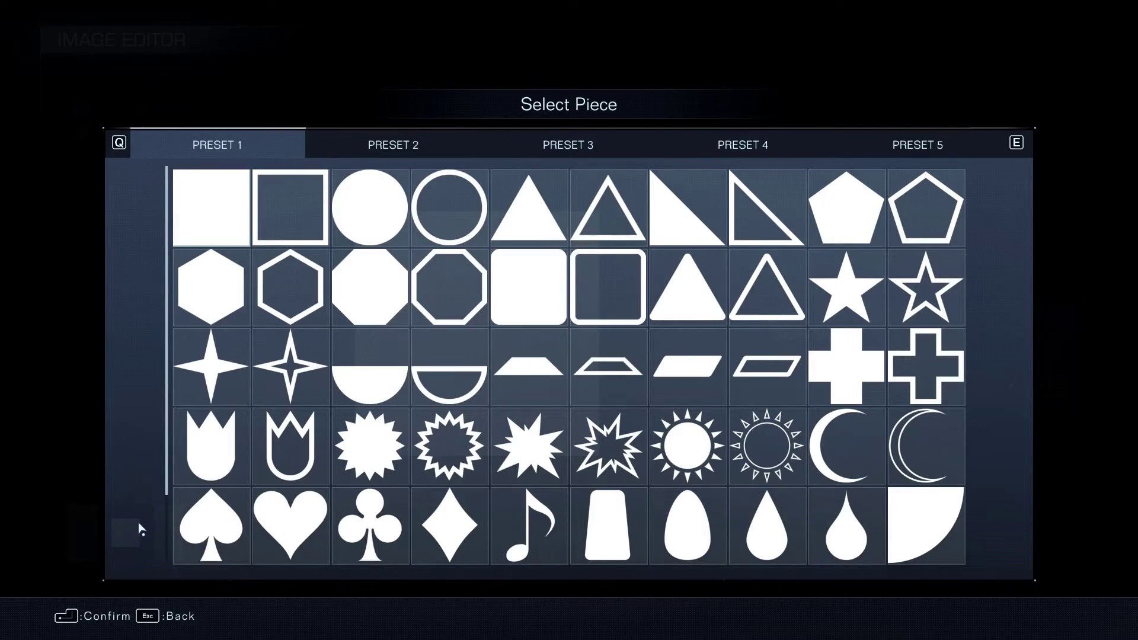
{"action": "left_click", "coordinate": [372, 212]}
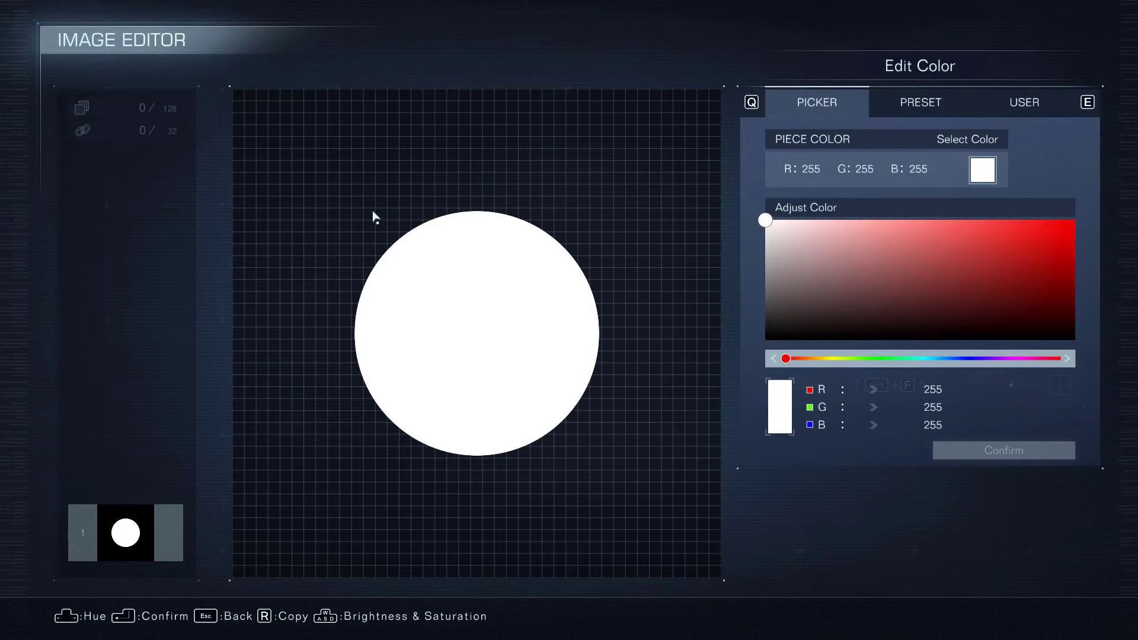
{"action": "left_click", "coordinate": [883, 359]}
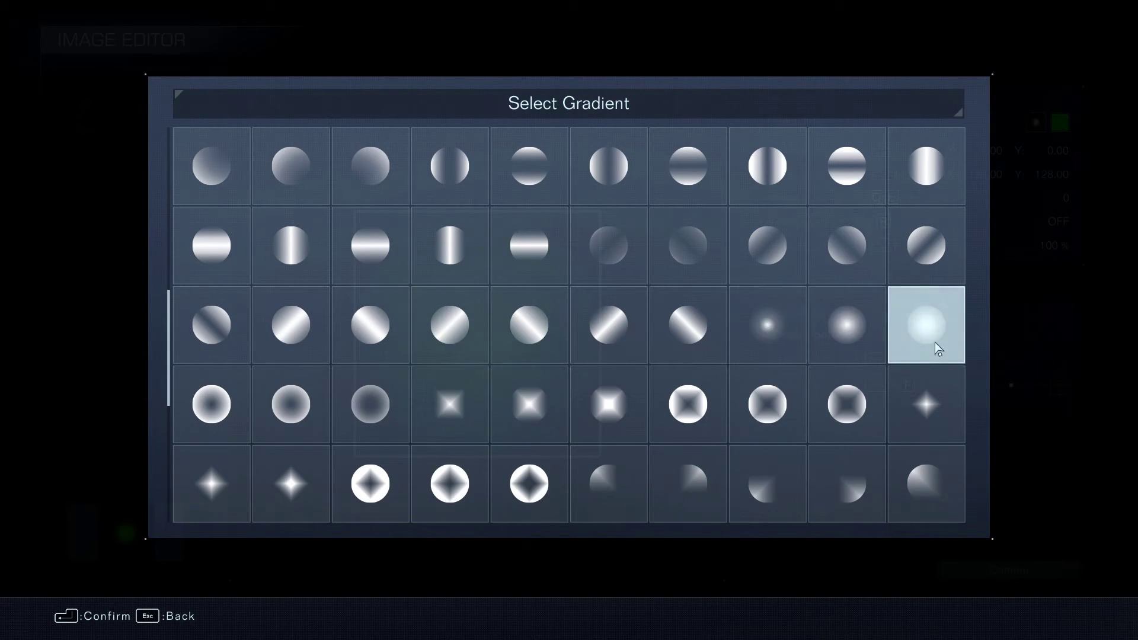
{"action": "left_click", "coordinate": [778, 328]}
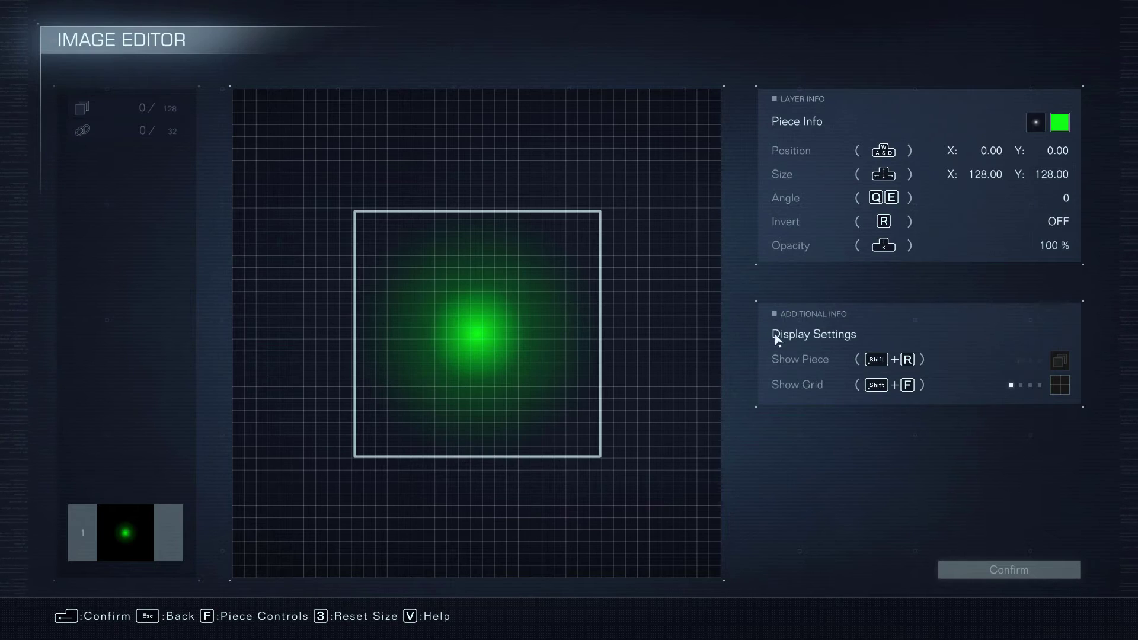
{"action": "left_click", "coordinate": [961, 568]}
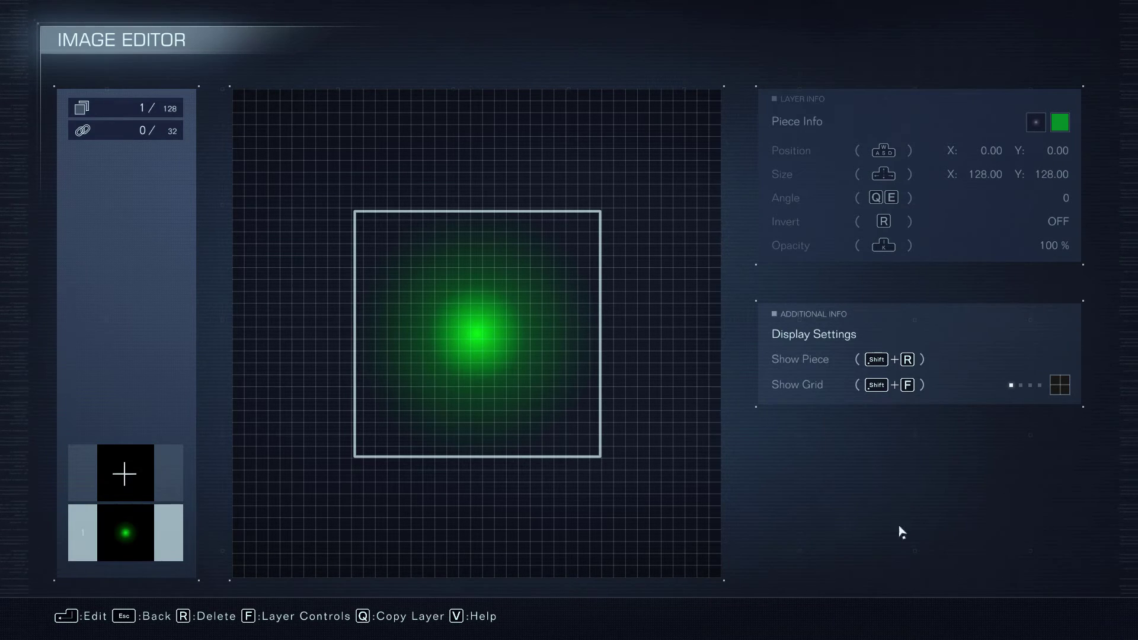
Lower the green glow circle's opacity to 30 % and save the image
{"action": "left_click", "coordinate": [172, 536]}
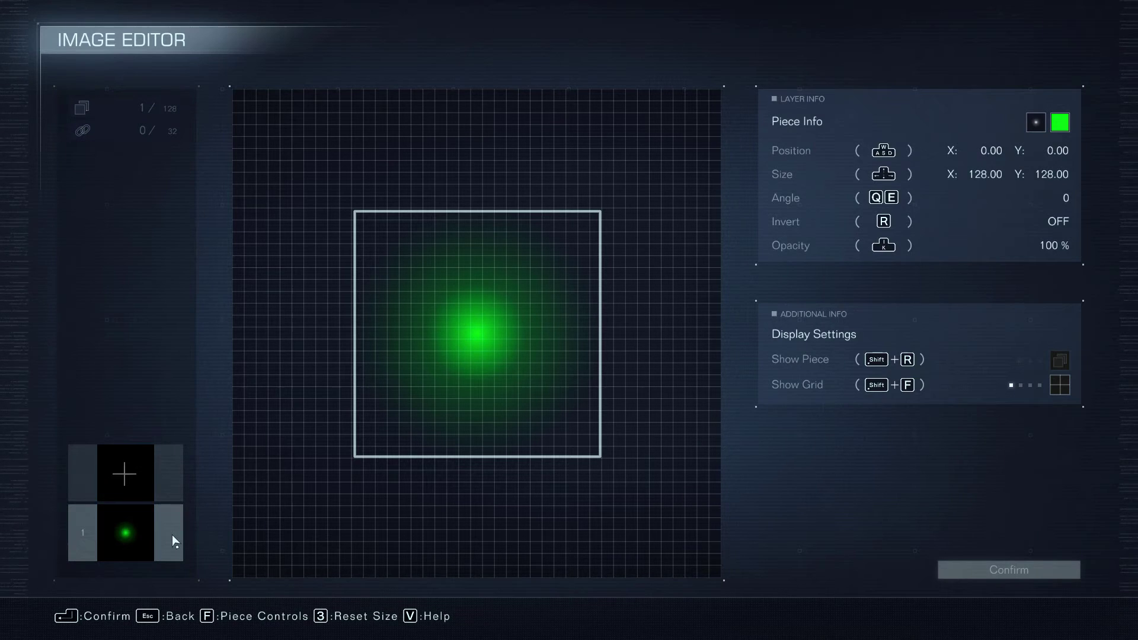
{"action": "scroll", "coordinate": [172, 535], "scroll_direction": "down", "scroll_amount": 13}
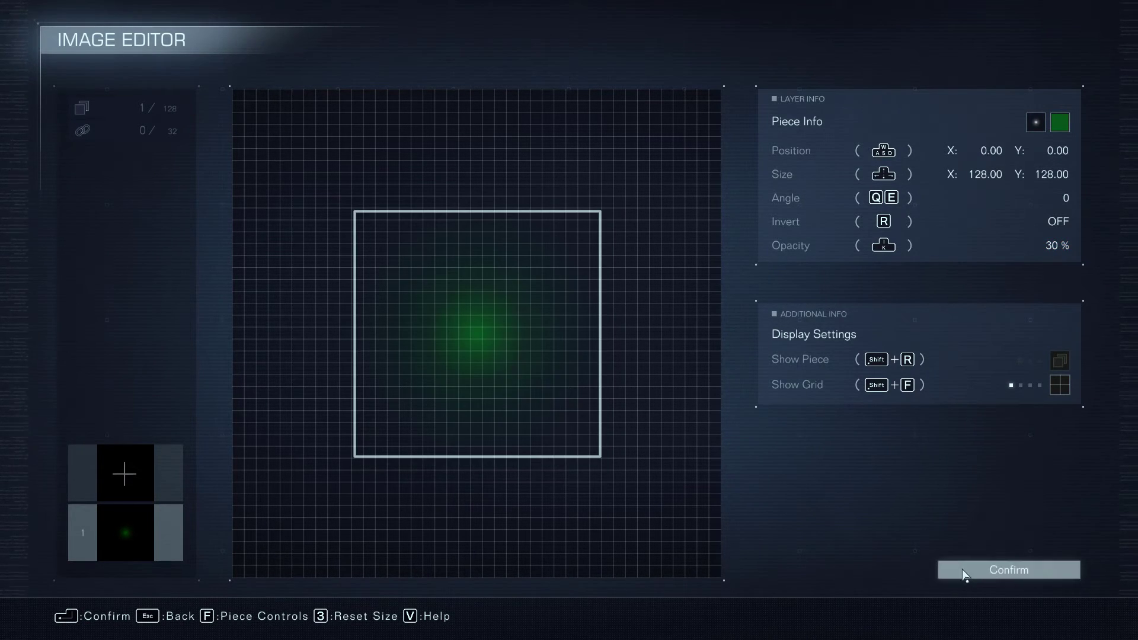
{"action": "left_click", "coordinate": [961, 570]}
{"action": "key", "text": "Escape"}
{"action": "left_click", "coordinate": [590, 244]}
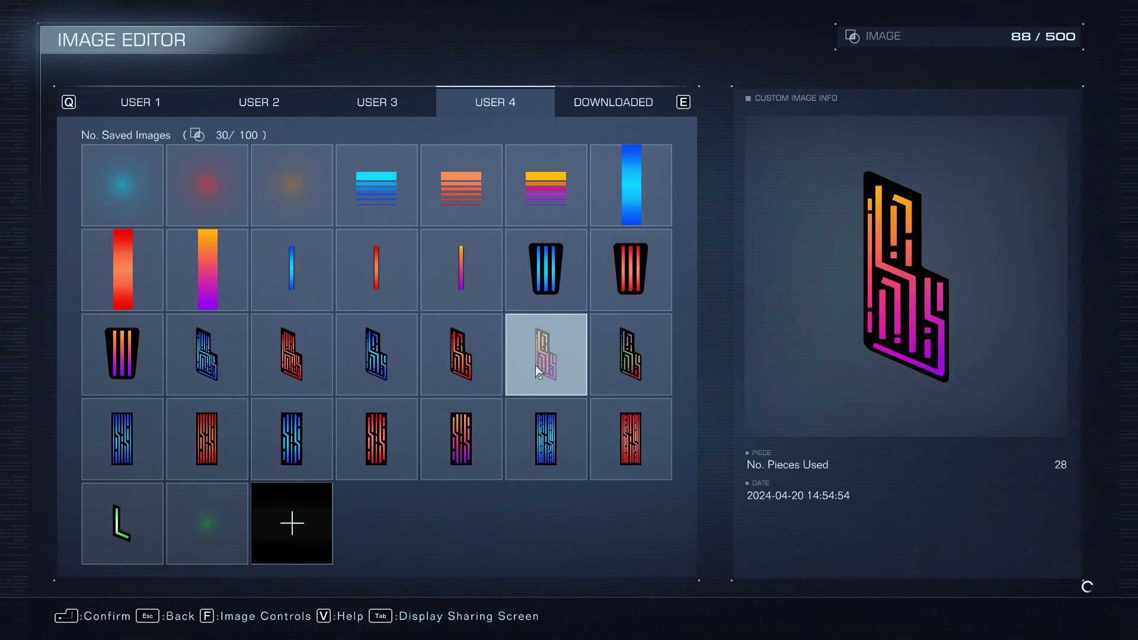
Leave the image editor and open the custom decal layers for the CORE part
{"action": "key", "text": "Escape"}
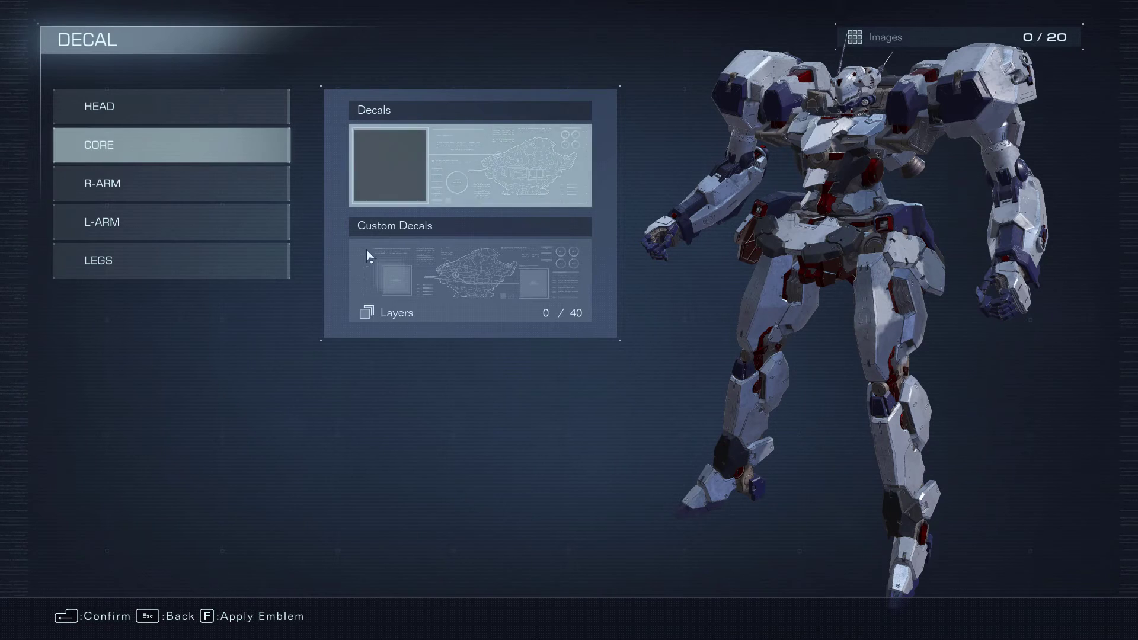
{"action": "key", "text": "Escape"}
{"action": "key", "text": "Return"}
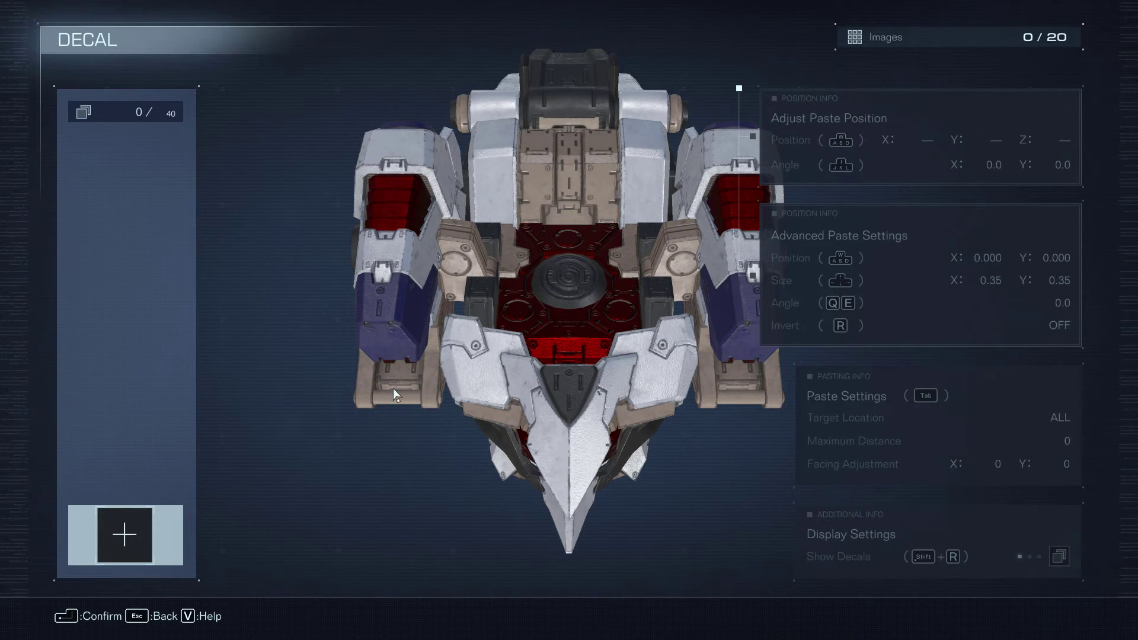
Add the green L-shaped image from the USER 4 collection as a decal on the core's white armor plate beside the chest
{"action": "left_click", "coordinate": [133, 536]}
{"action": "left_click", "coordinate": [76, 128]}
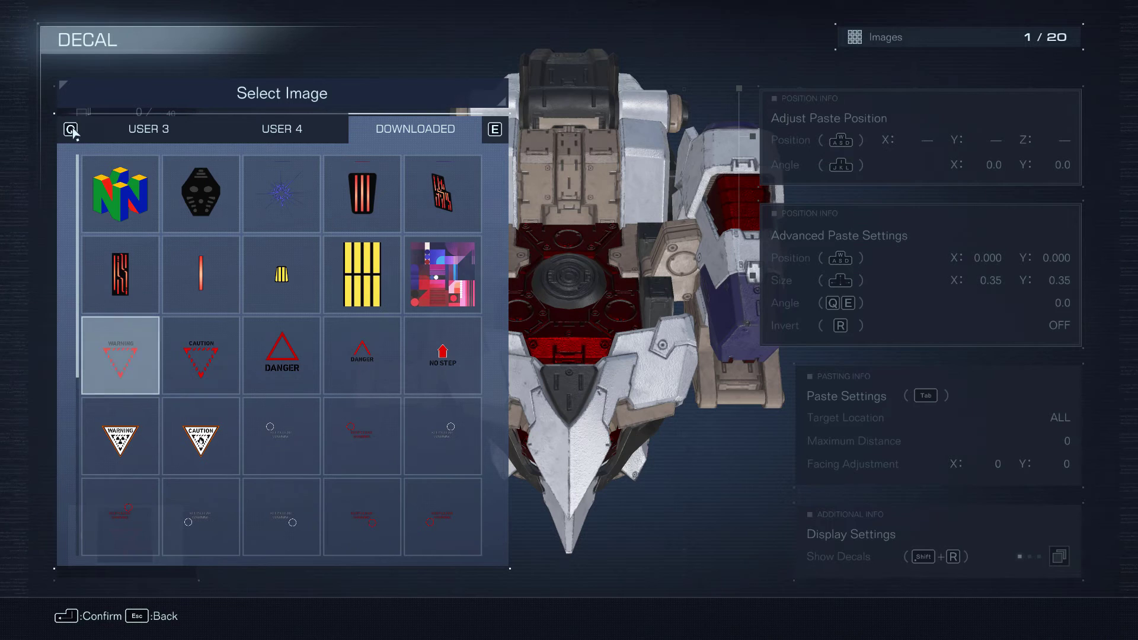
{"action": "scroll", "coordinate": [199, 369], "scroll_direction": "down", "scroll_amount": 1}
{"action": "scroll", "coordinate": [222, 267], "scroll_direction": "up", "scroll_amount": 1}
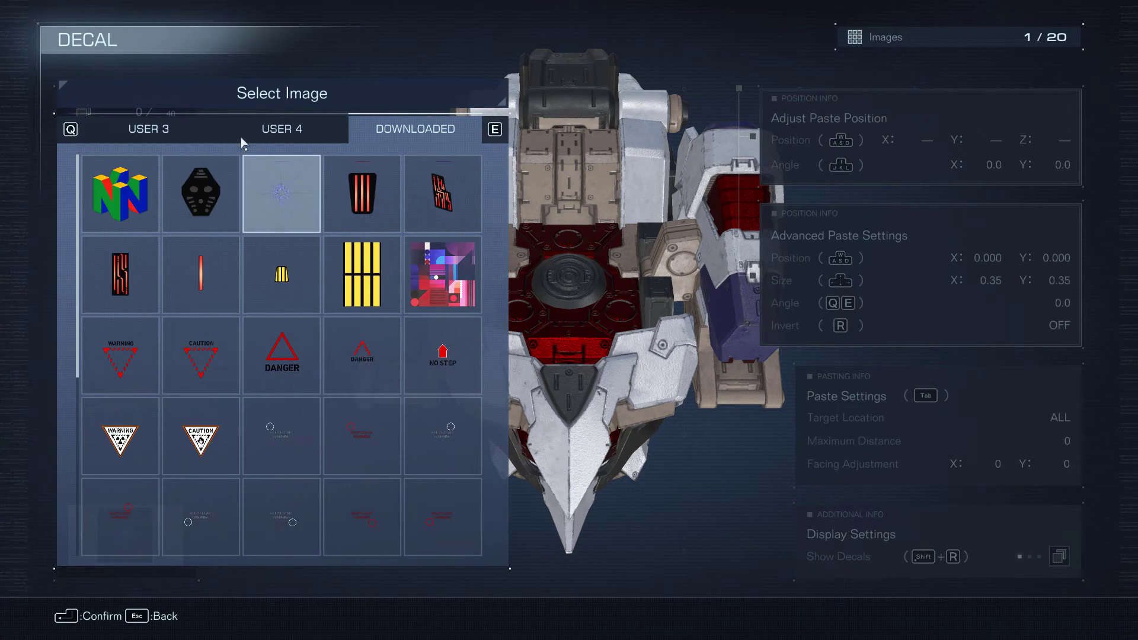
{"action": "left_click", "coordinate": [240, 137]}
{"action": "scroll", "coordinate": [234, 403], "scroll_direction": "down", "scroll_amount": 1}
{"action": "left_click", "coordinate": [362, 529]}
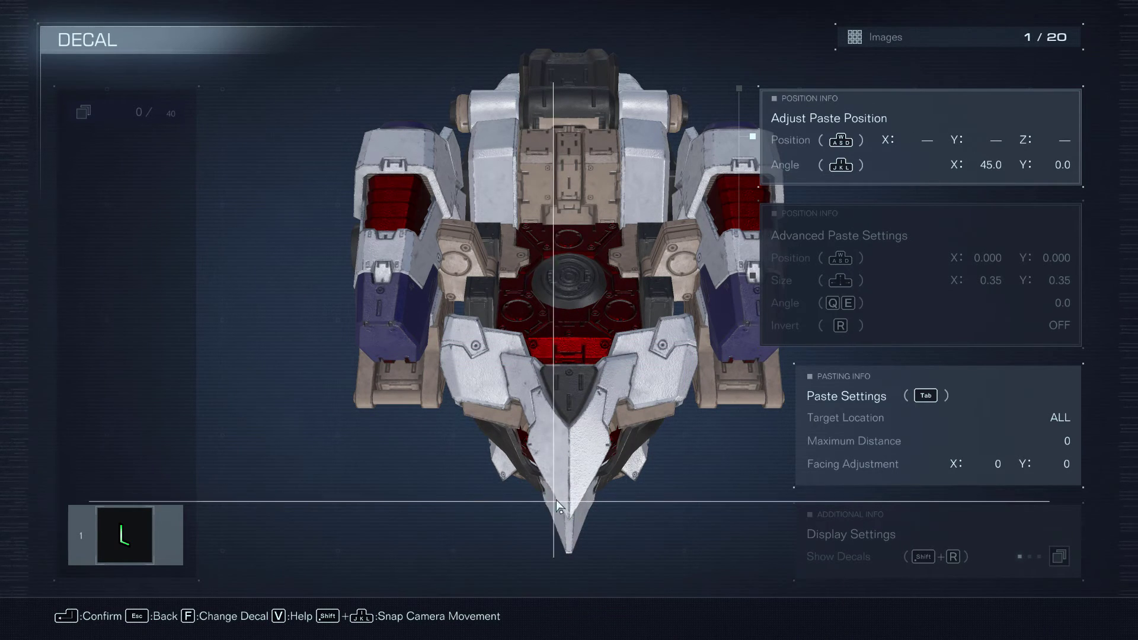
{"action": "left_click", "coordinate": [500, 354]}
Add the green L-shaped image as a second decal on the white plate across the chest, at X 0.52, Y 0.33, Z -1.30
{"action": "left_click", "coordinate": [144, 472]}
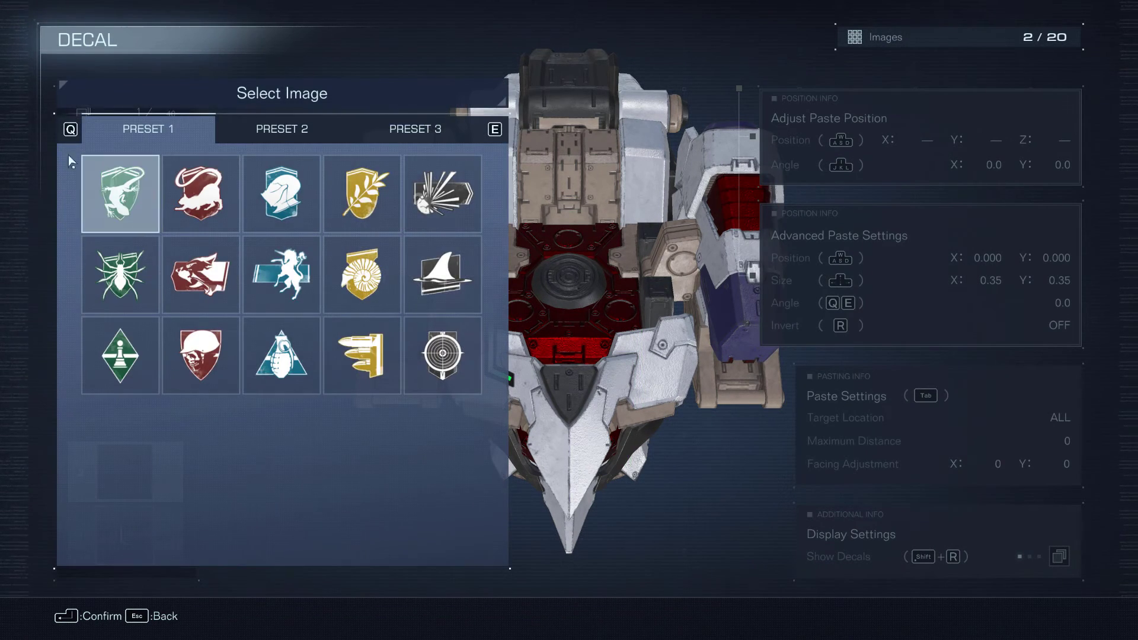
{"action": "left_click", "coordinate": [62, 125]}
{"action": "left_click", "coordinate": [103, 199]}
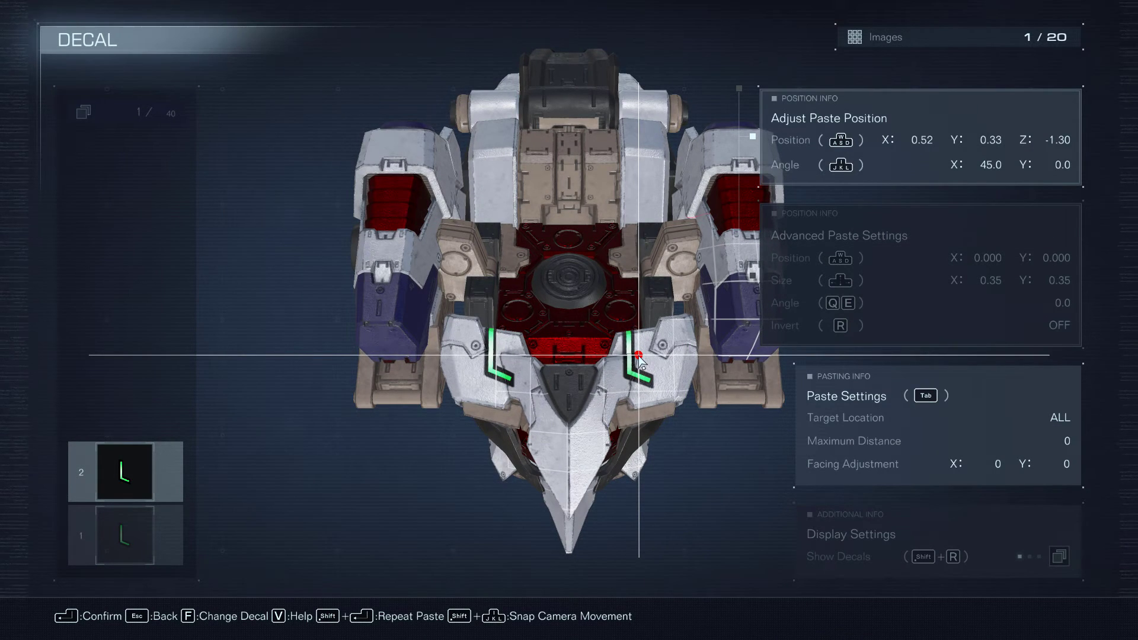
{"action": "left_click", "coordinate": [639, 355]}
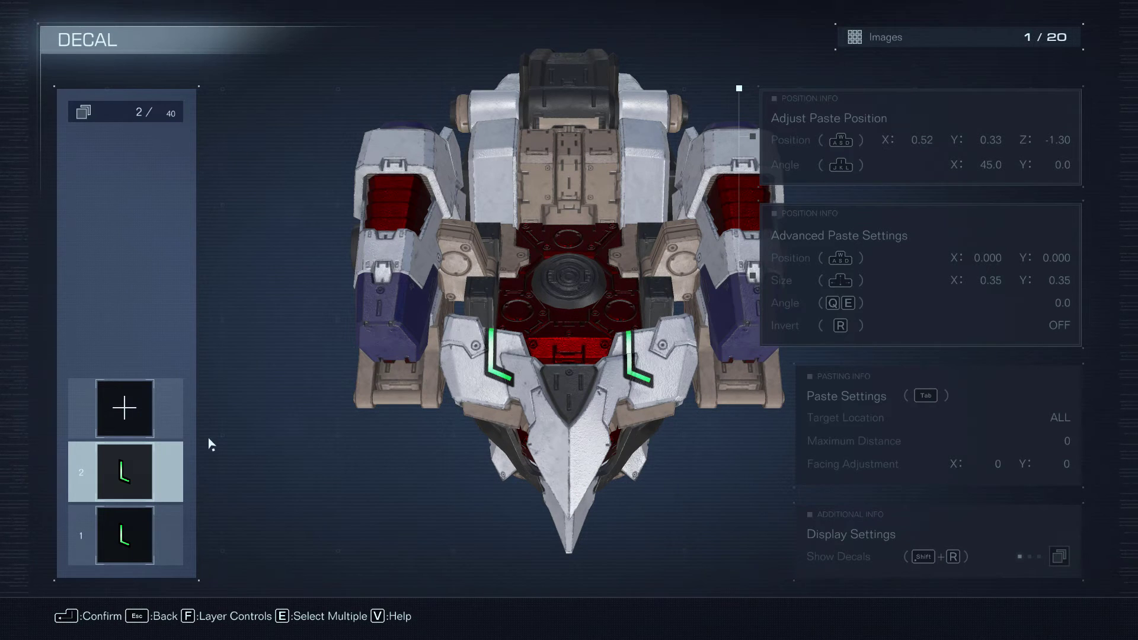
Invert the first L-shaped decal, rotate it to 165.0 and offset it to X 0.050, Y -0.090
{"action": "left_click", "coordinate": [147, 529]}
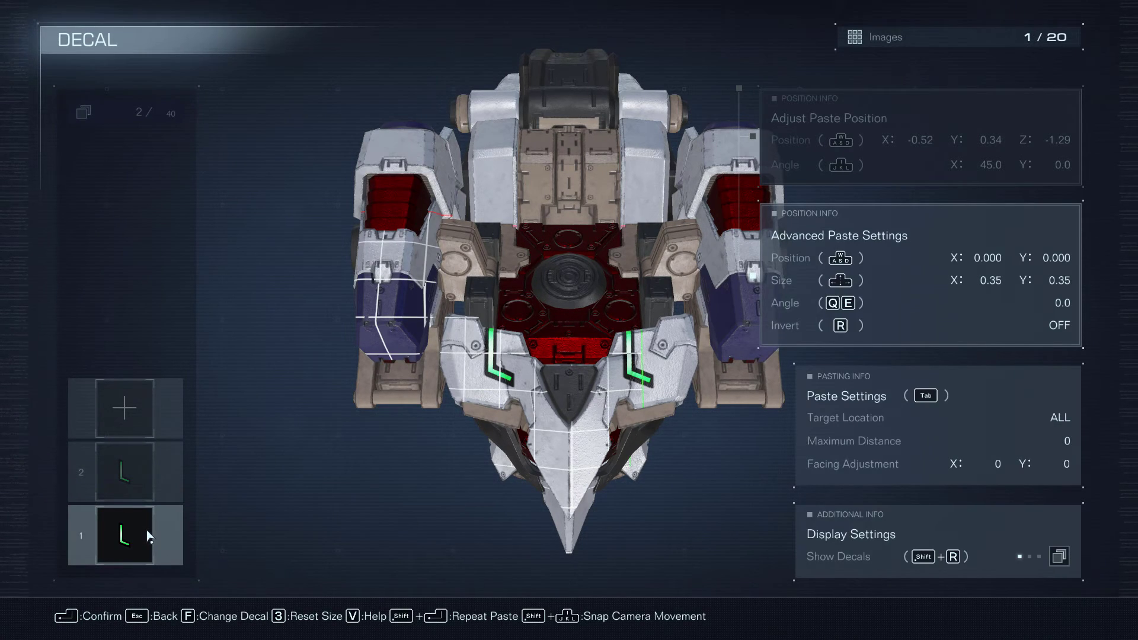
{"action": "key", "text": "r"}
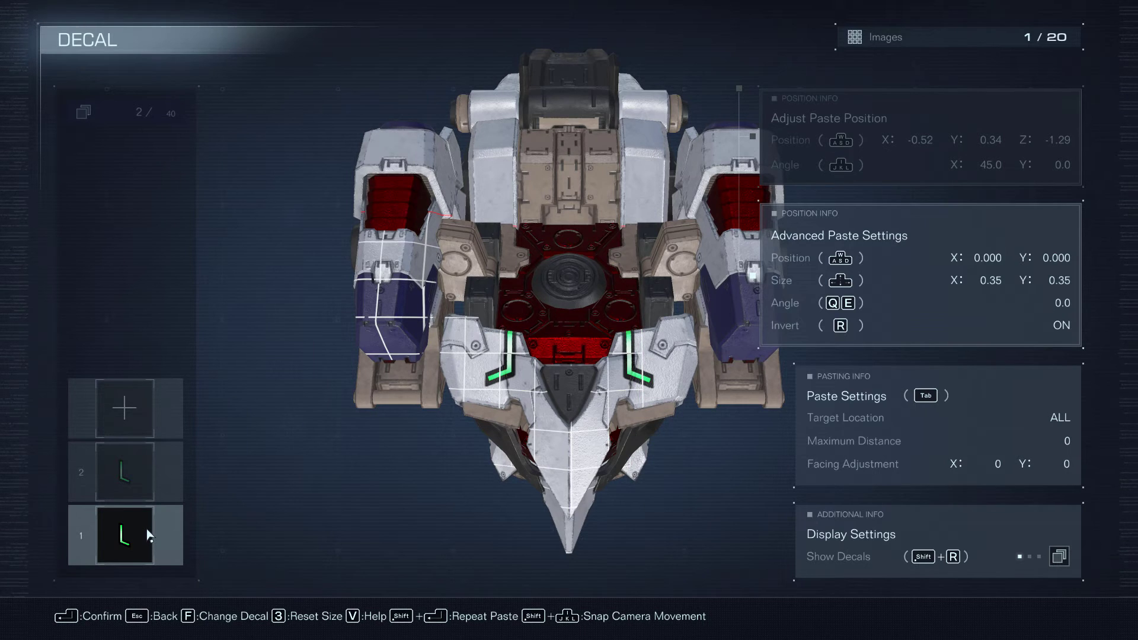
{"action": "key", "text": "e"}
{"action": "key", "text": "e"}
{"action": "key", "text": "s"}
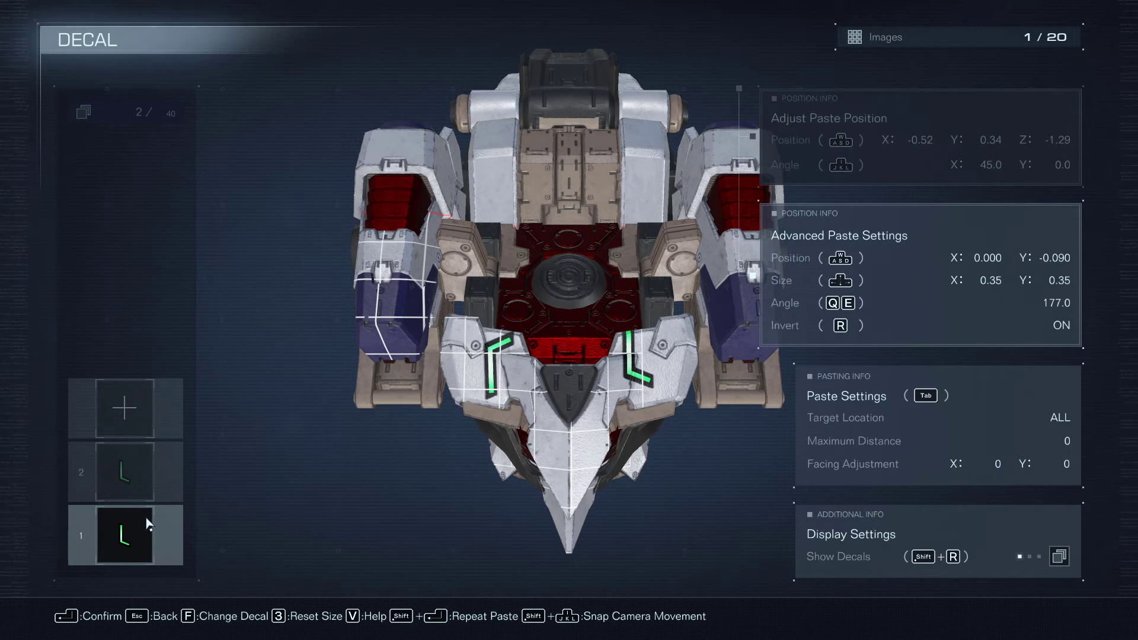
{"action": "key", "text": "d"}
{"action": "key", "text": "q"}
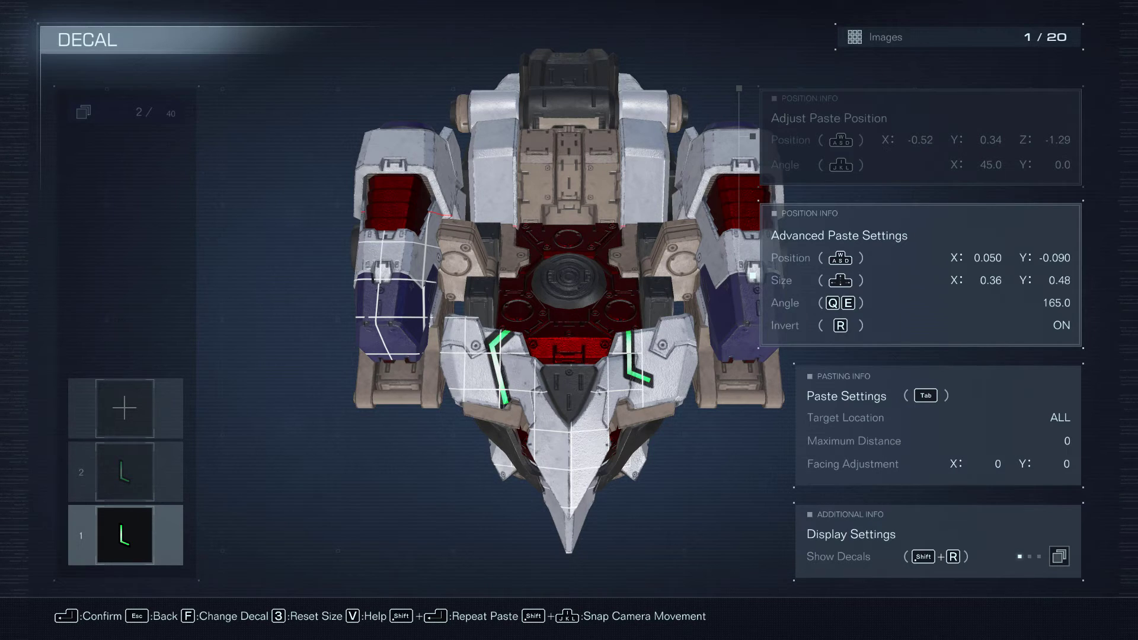
Widen the first L-shaped decal to 0.47 and shift its offset to X 0.070, Y -0.125
{"action": "key", "text": "Right"}
{"action": "key", "text": "s"}
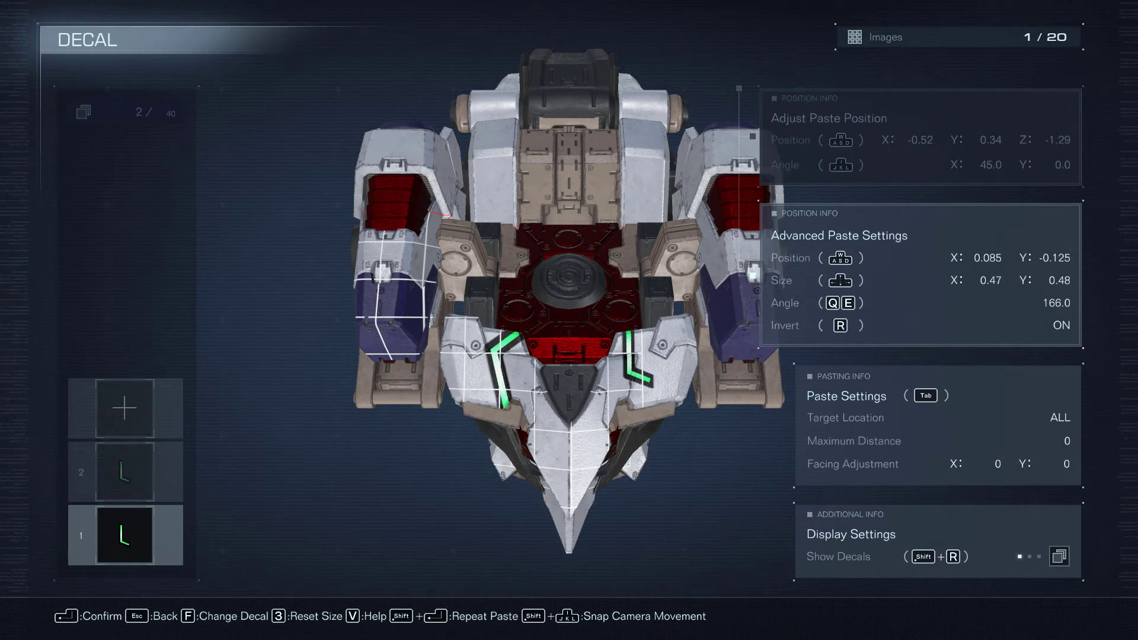
{"action": "key", "text": "a"}
{"action": "key", "text": "a"}
{"action": "key", "text": "a"}
{"action": "key", "text": "Return"}
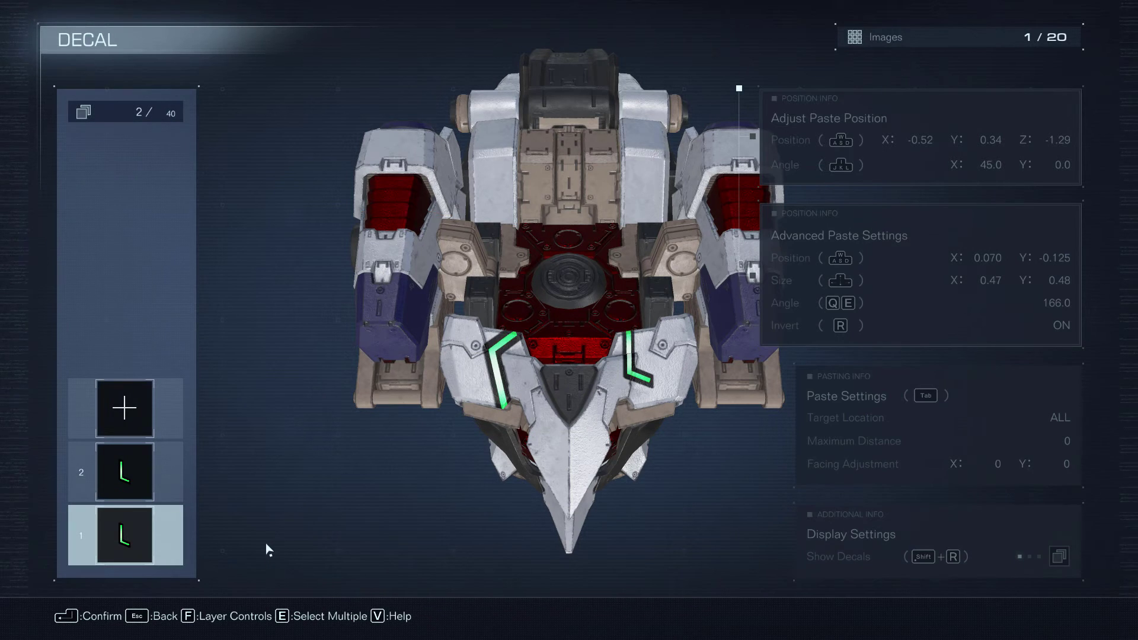
Fine-tune the first L-shaped decal to X size 0.55, X offset 0.085 and angle 165.0
{"action": "left_click", "coordinate": [108, 520]}
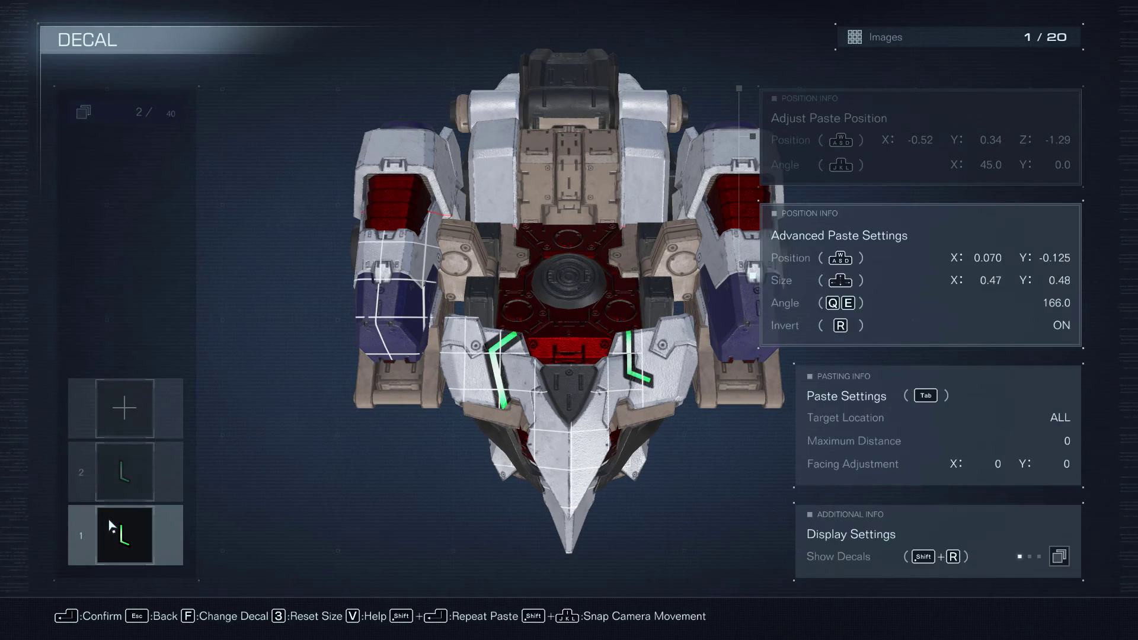
{"action": "key", "text": "d"}
{"action": "key", "text": "Right"}
{"action": "key", "text": "Right"}
{"action": "key", "text": "Right"}
{"action": "key", "text": "Right"}
{"action": "key", "text": "Right"}
{"action": "key", "text": "Right"}
{"action": "key", "text": "Right"}
{"action": "key", "text": "Right"}
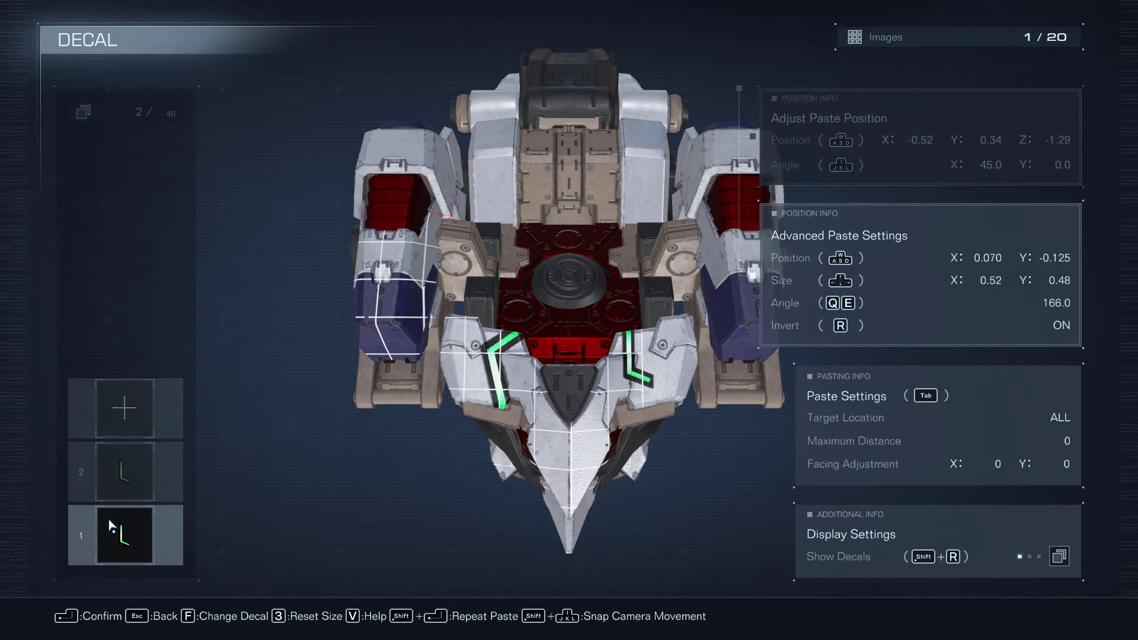
{"action": "key", "text": "d"}
{"action": "key", "text": "d"}
{"action": "key", "text": "w"}
{"action": "key", "text": "q"}
{"action": "key", "text": "s"}
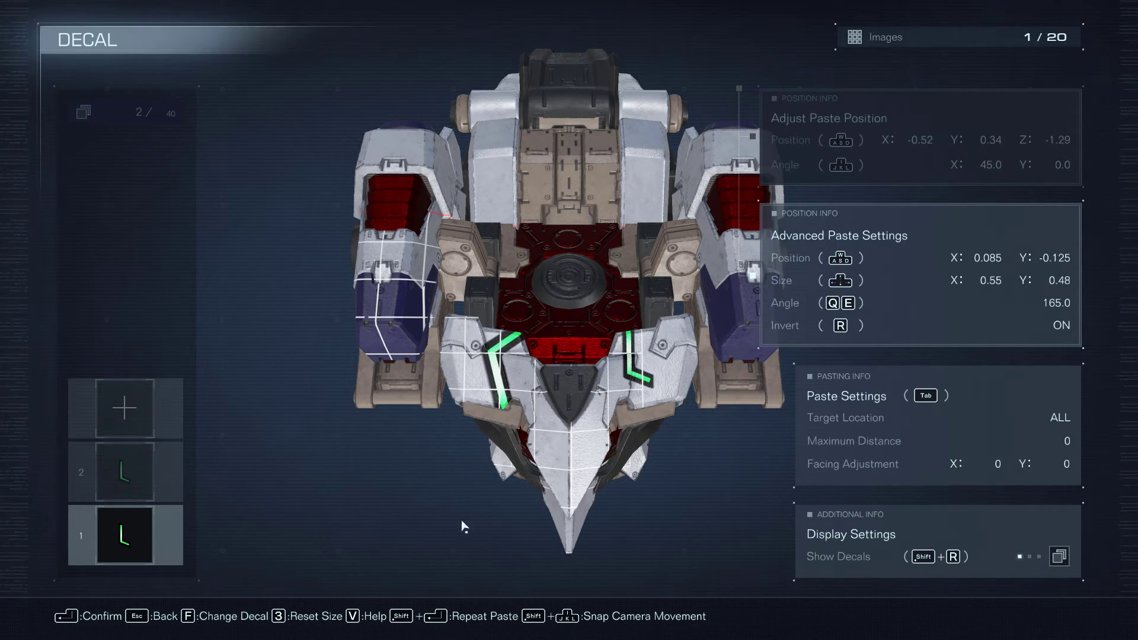
{"action": "key", "text": "Return"}
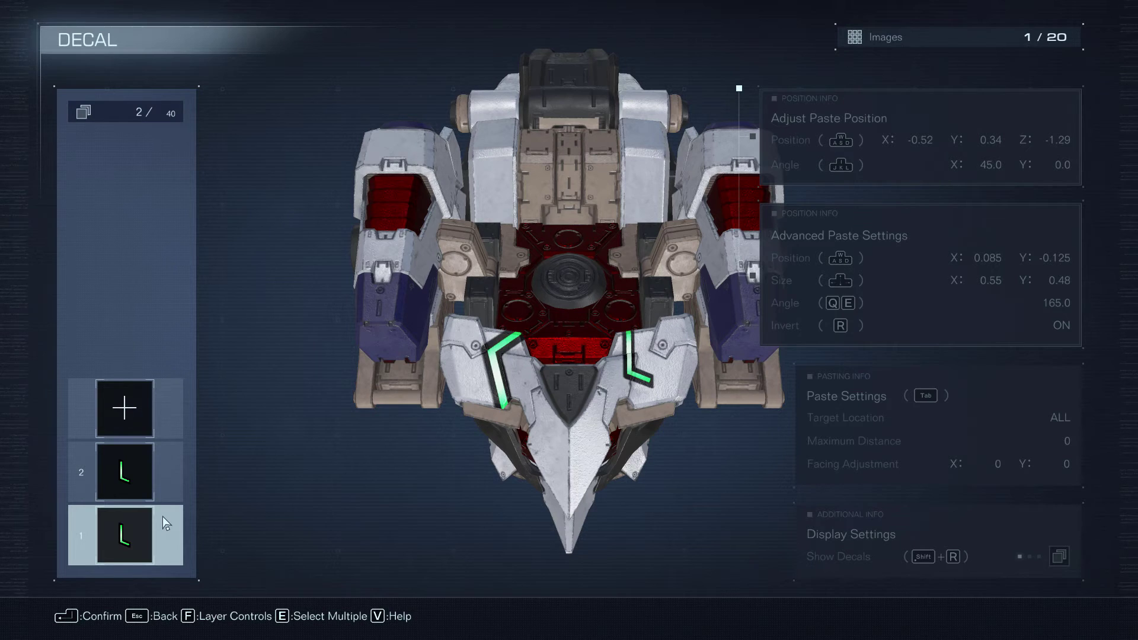
Resize the second L-shaped decal to X 0.55, Y 0.48 to match the first one
{"action": "left_click", "coordinate": [140, 467]}
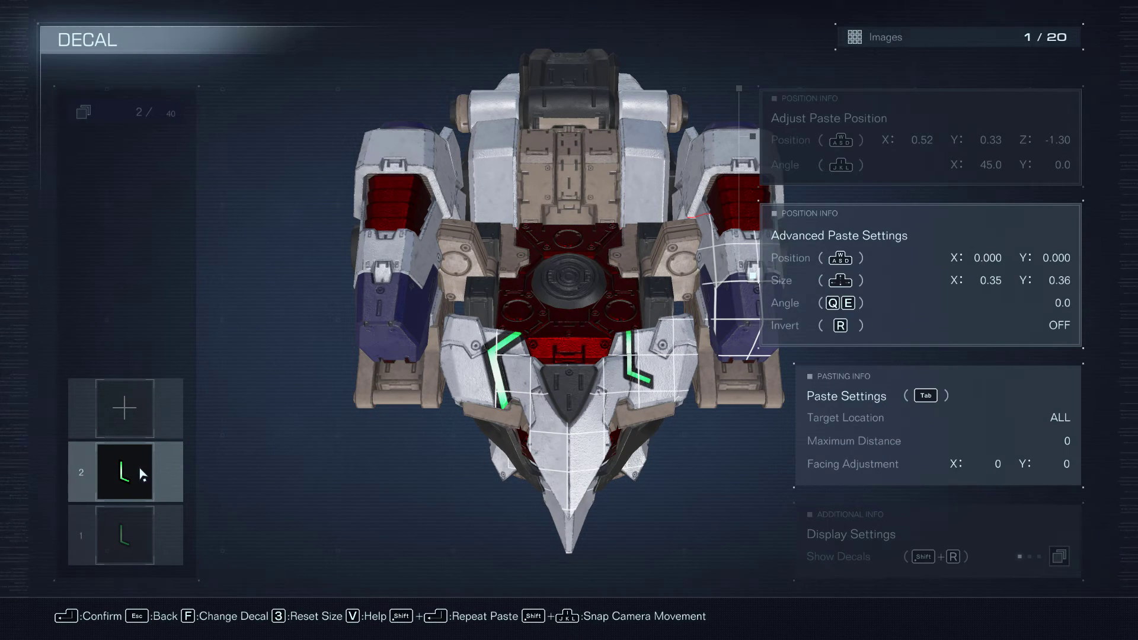
{"action": "key", "text": "Up"}
{"action": "key", "text": "Right"}
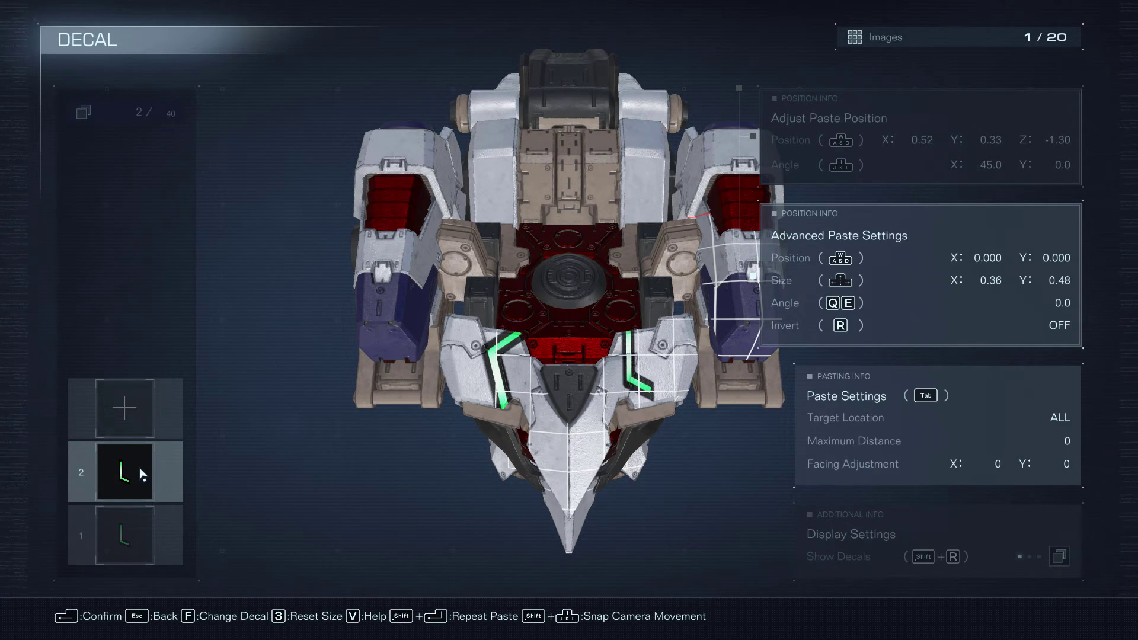
{"action": "key", "text": "Right"}
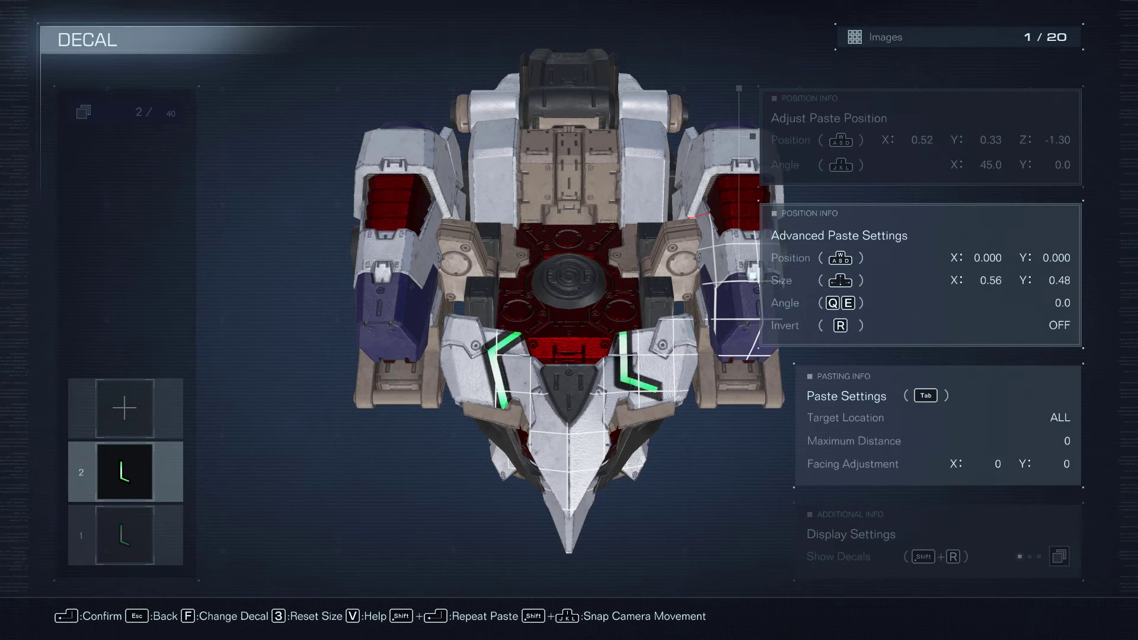
{"action": "key", "text": "Left"}
{"action": "key", "text": "Return"}
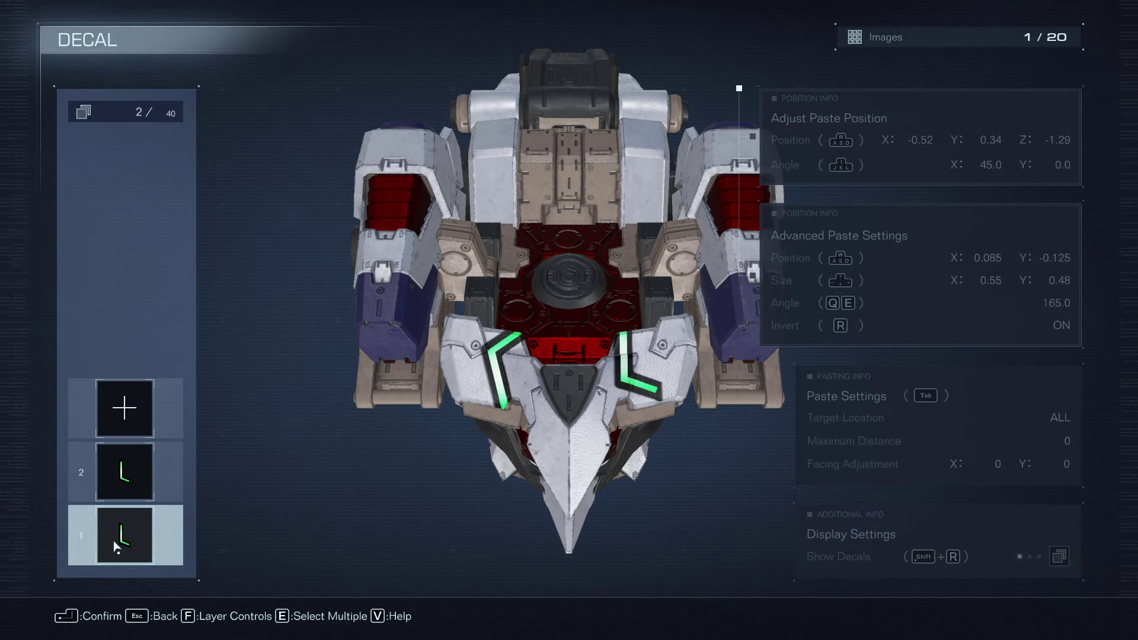
Rotate the second L-shaped decal to an angle of -165.0 so that it mirrors the first one
{"action": "left_click", "coordinate": [115, 485]}
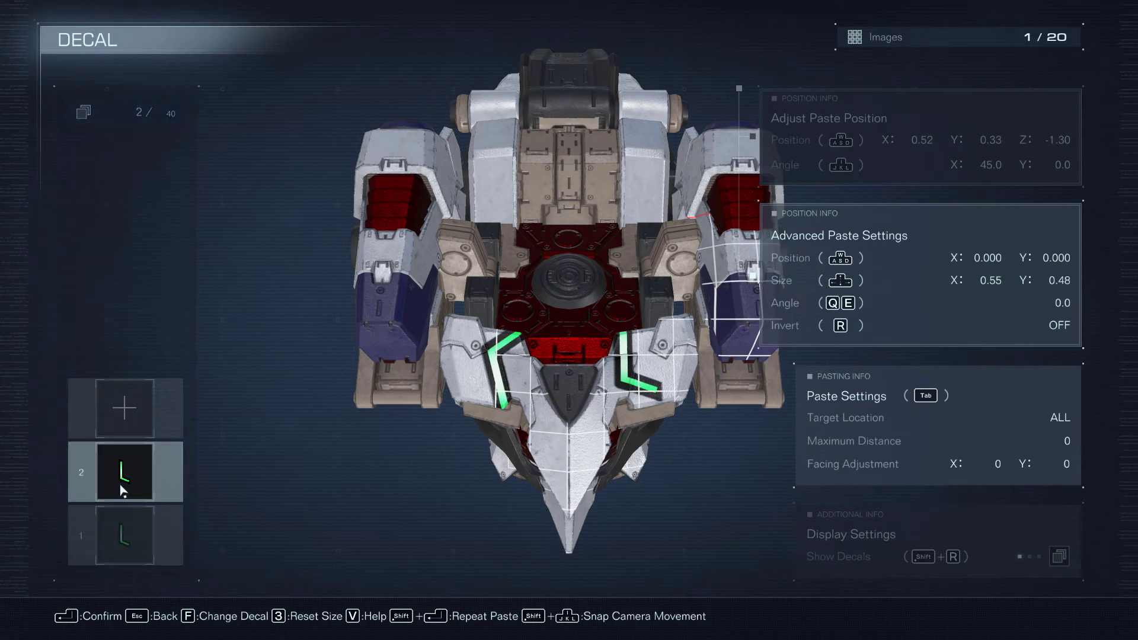
{"action": "key", "text": "e"}
{"action": "key", "text": "q"}
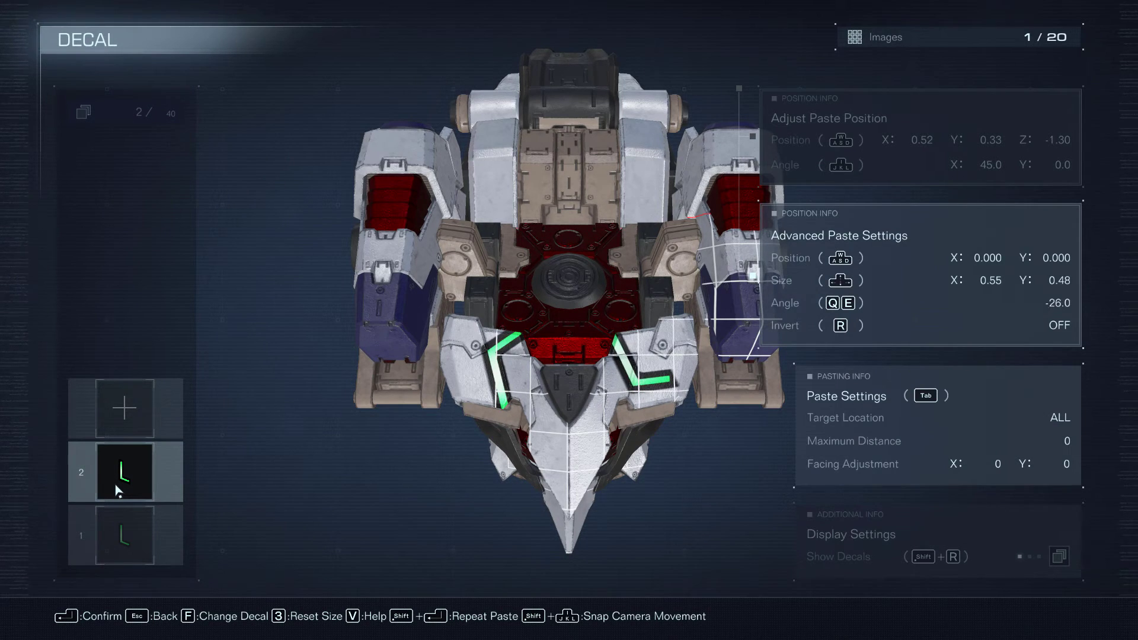
{"action": "key", "text": "q"}
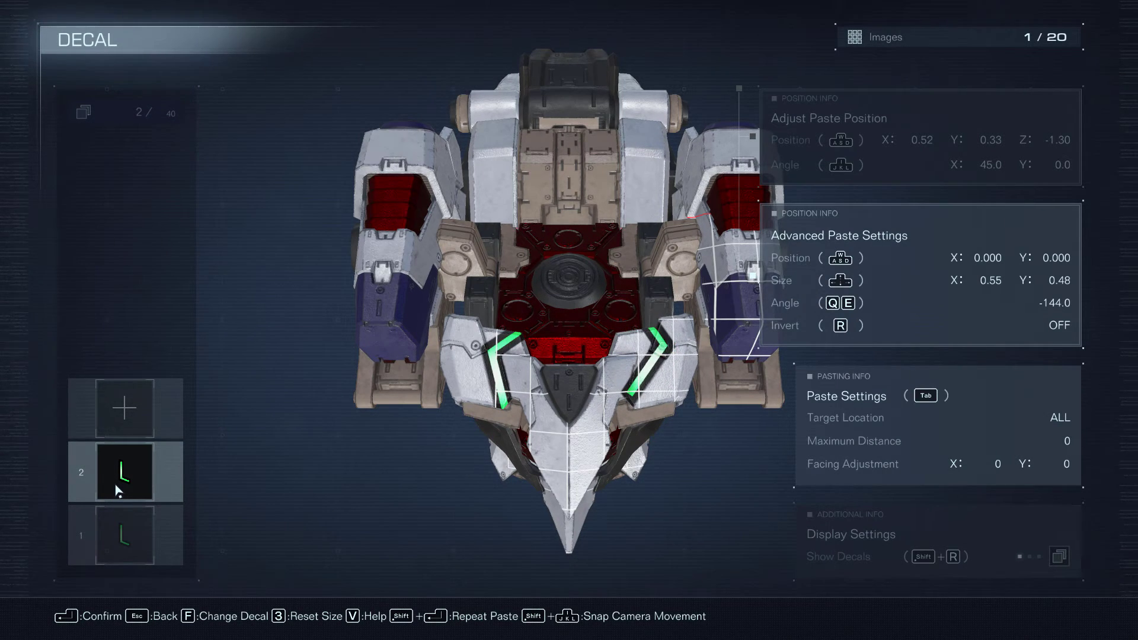
{"action": "key", "text": "q"}
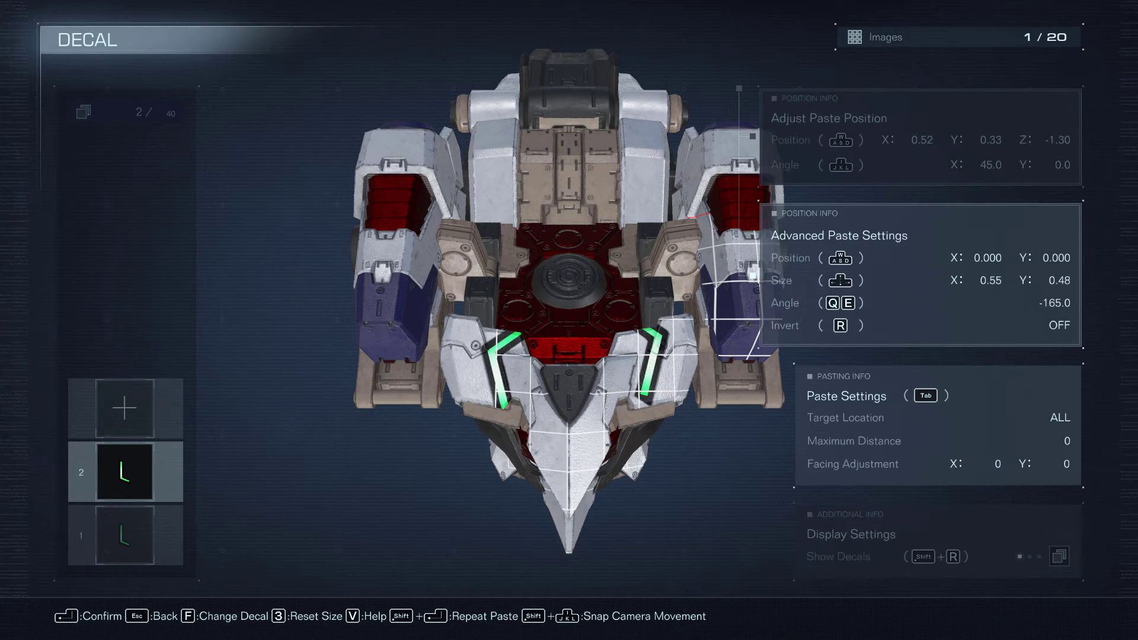
Offset the second L-shaped decal to X -0.085, Y -0.110 so that it lines up symmetrically with the first
{"action": "key", "text": "s"}
{"action": "key", "text": "a"}
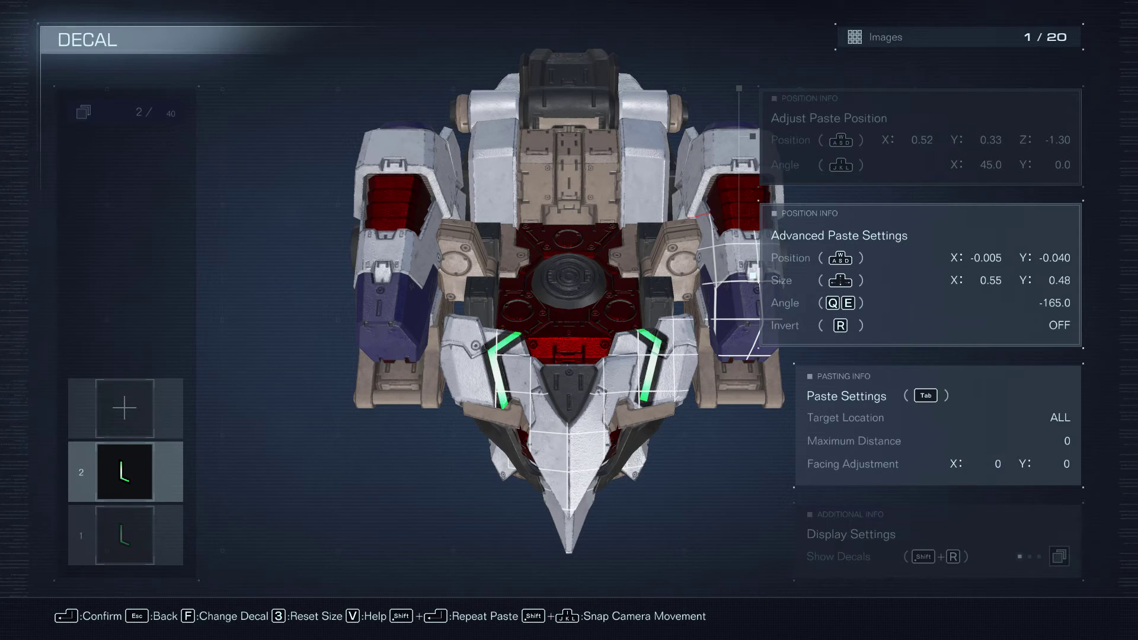
{"action": "key", "text": "a"}
{"action": "key", "text": "s"}
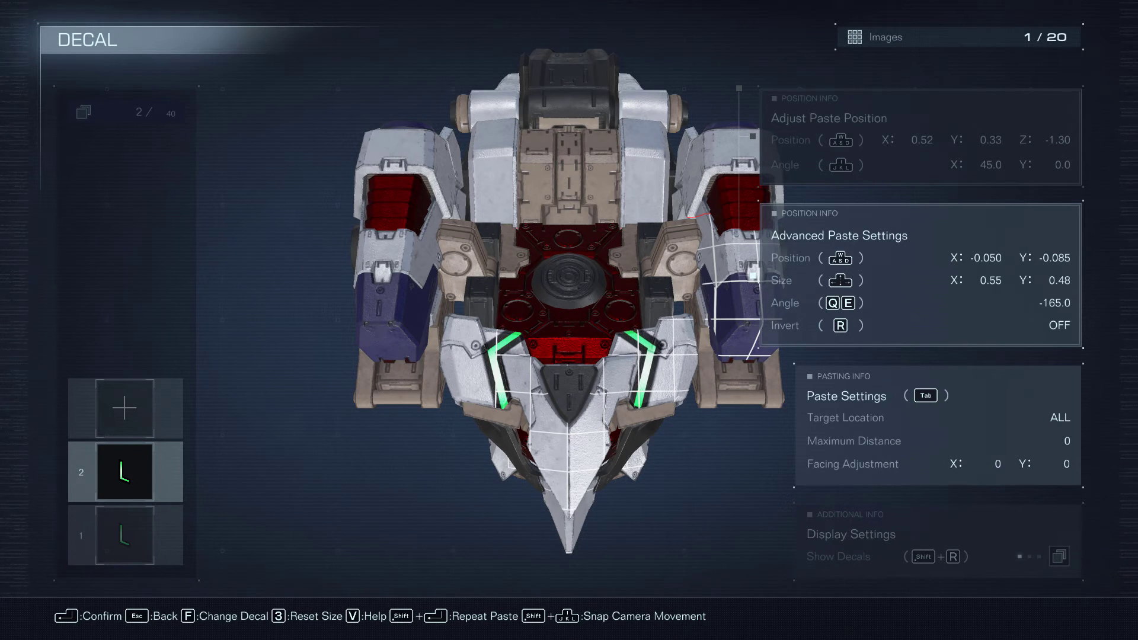
{"action": "key", "text": "a"}
{"action": "key", "text": "s"}
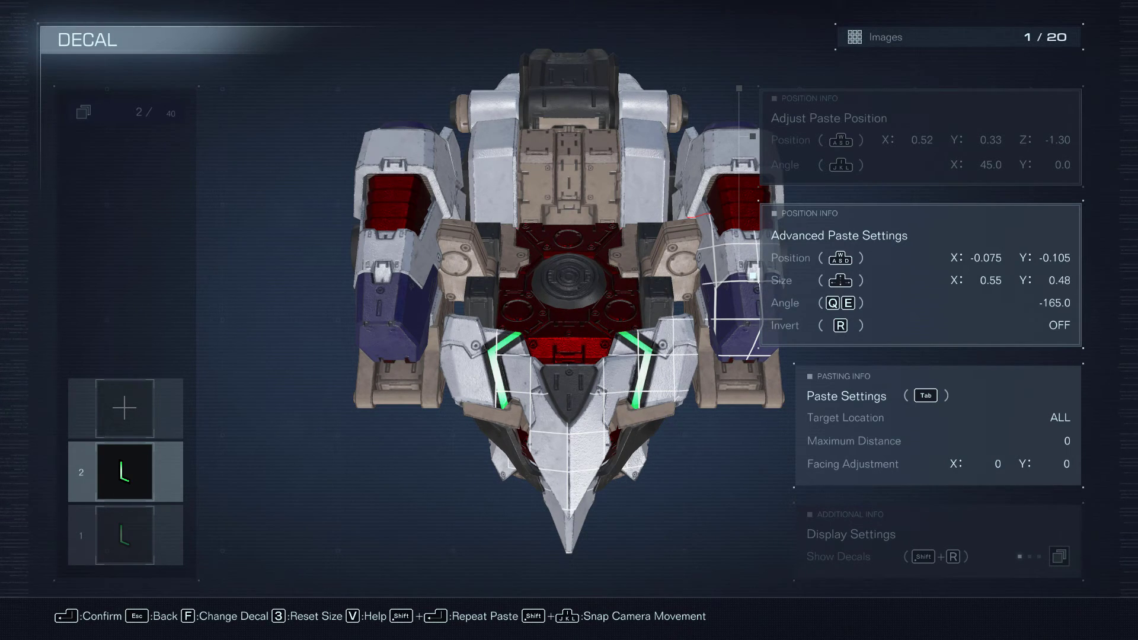
{"action": "key", "text": "a"}
{"action": "key", "text": "a"}
{"action": "key", "text": "s"}
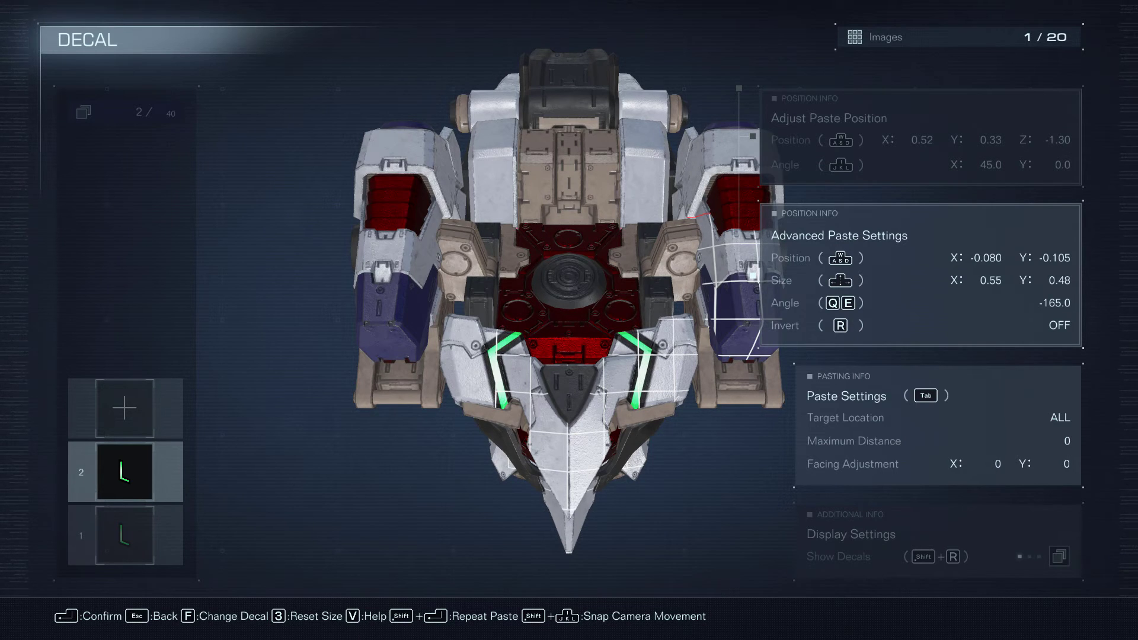
{"action": "key", "text": "a"}
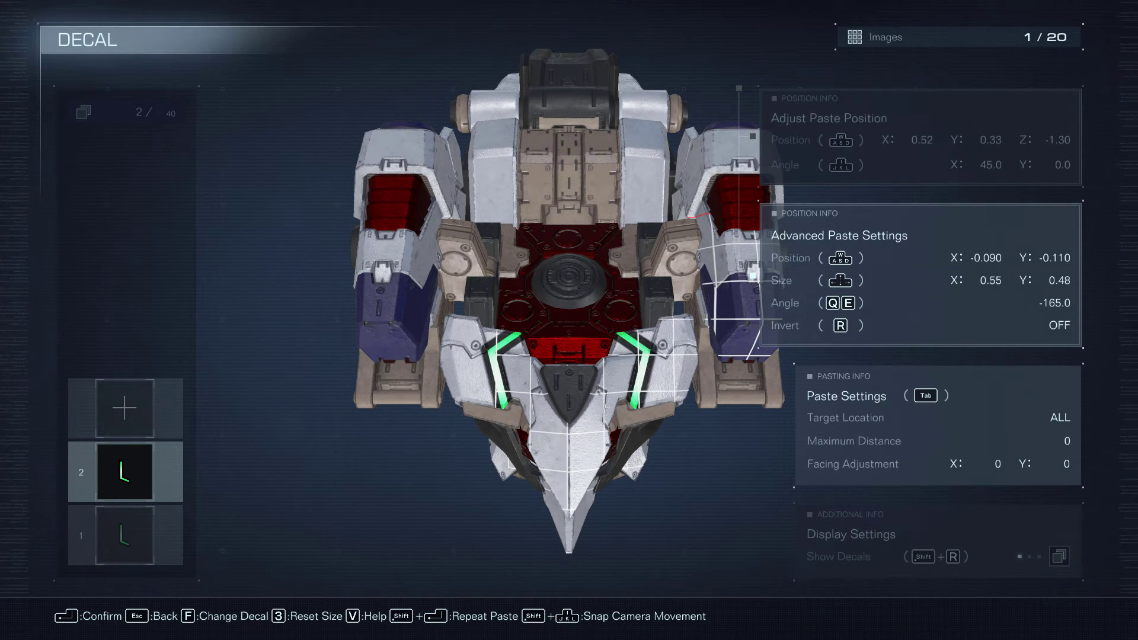
{"action": "key", "text": "d"}
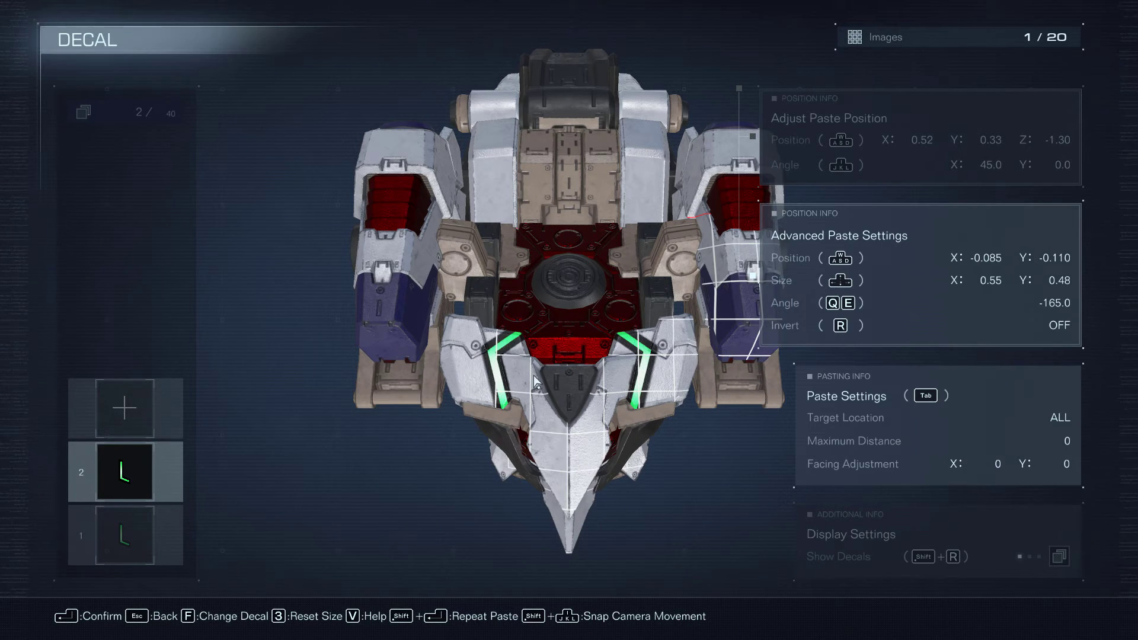
{"action": "key", "text": "Return"}
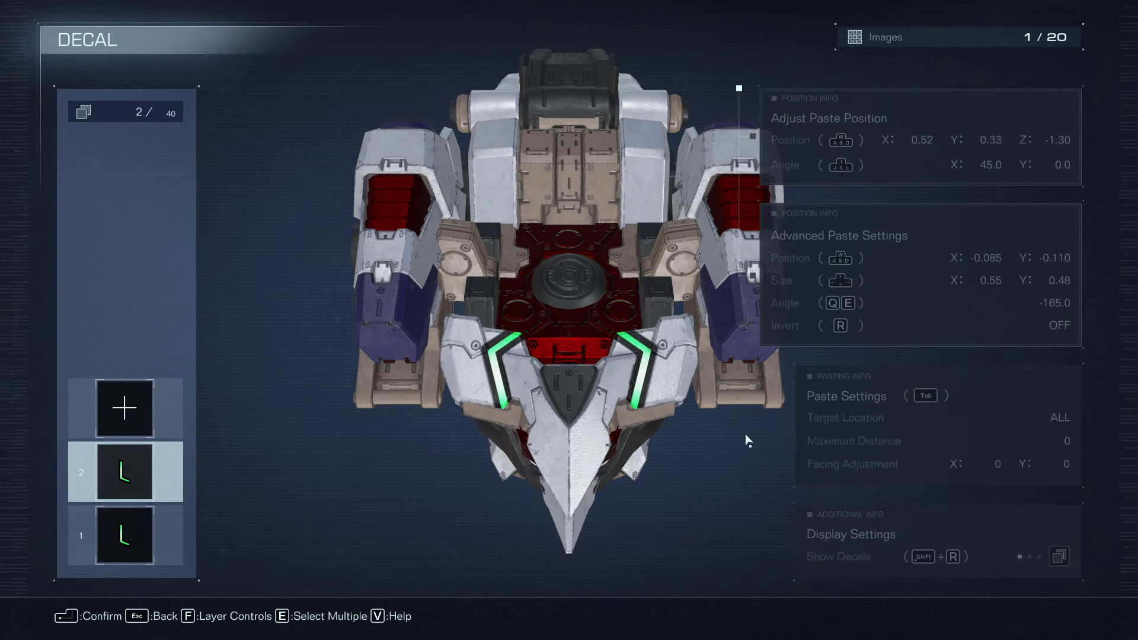
Add the soft green glow image from the USER 4 collection as a decal over the first L-shaped decal, at X -0.54, Y 0.25, Z -1.42
{"action": "key", "text": "Down"}
{"action": "key", "text": "Down"}
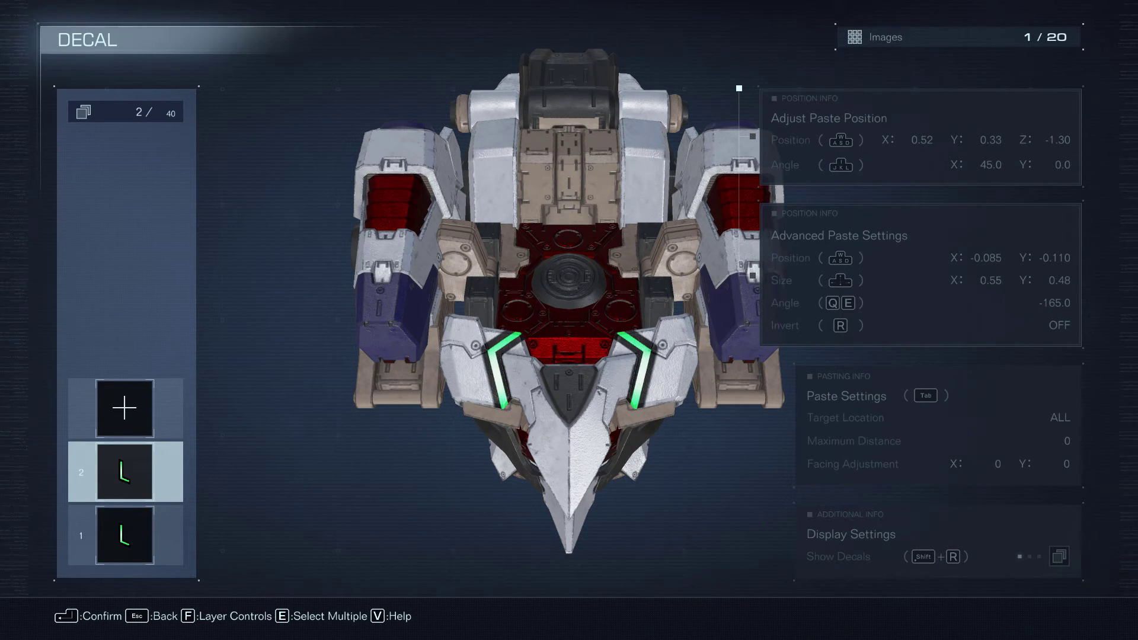
{"action": "left_click", "coordinate": [127, 408]}
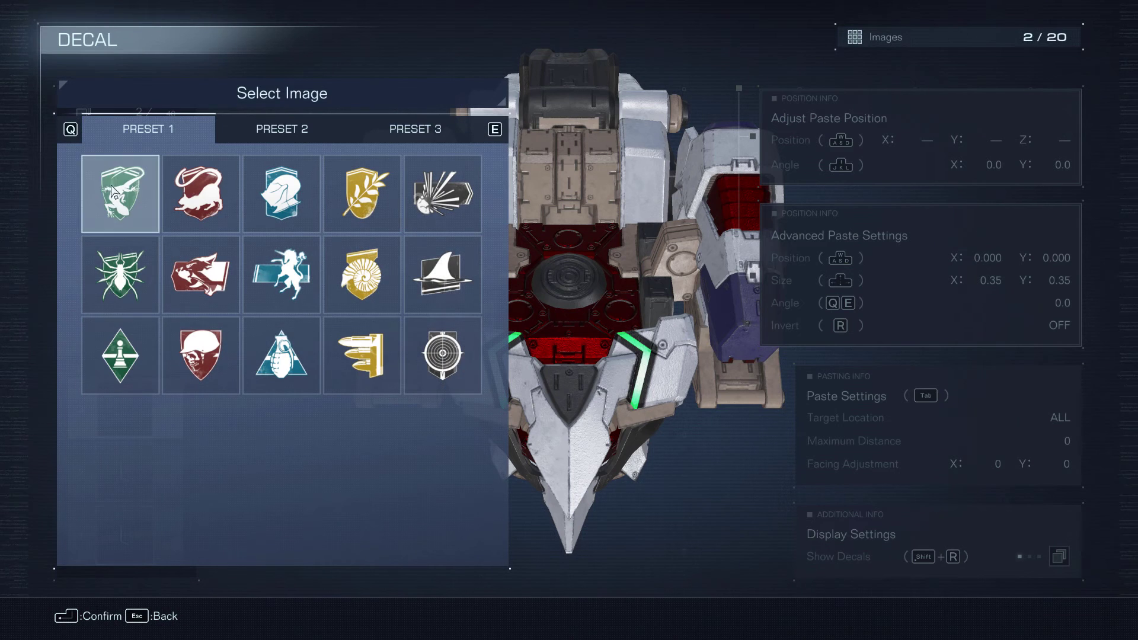
{"action": "left_click", "coordinate": [69, 136]}
{"action": "left_click", "coordinate": [68, 136]}
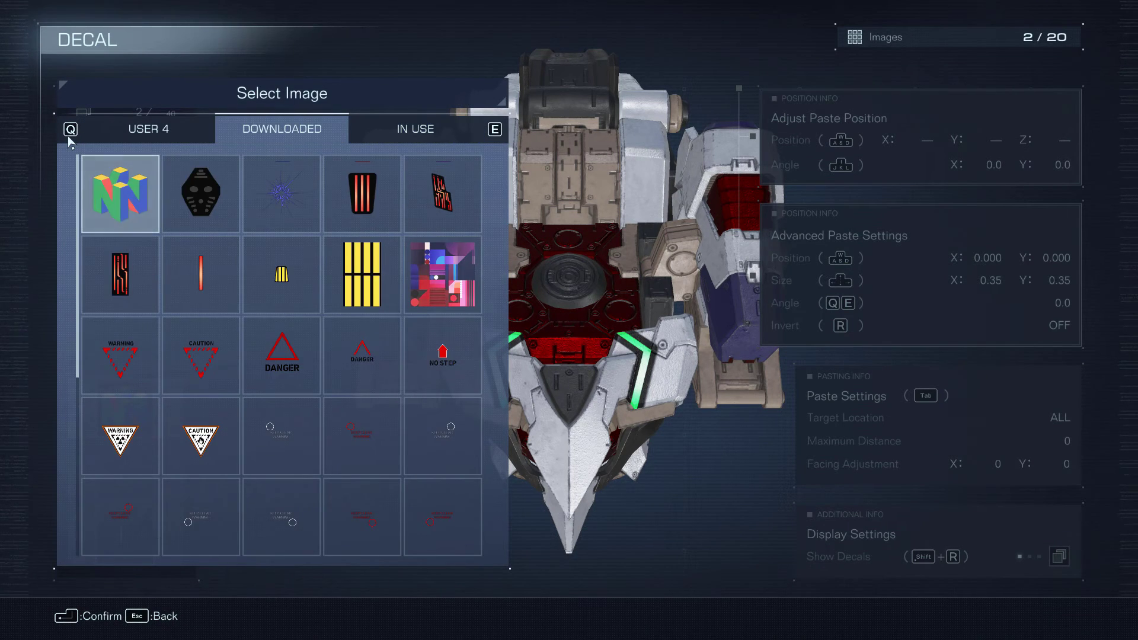
{"action": "left_click", "coordinate": [68, 136]}
{"action": "scroll", "coordinate": [169, 303], "scroll_direction": "down", "scroll_amount": 1}
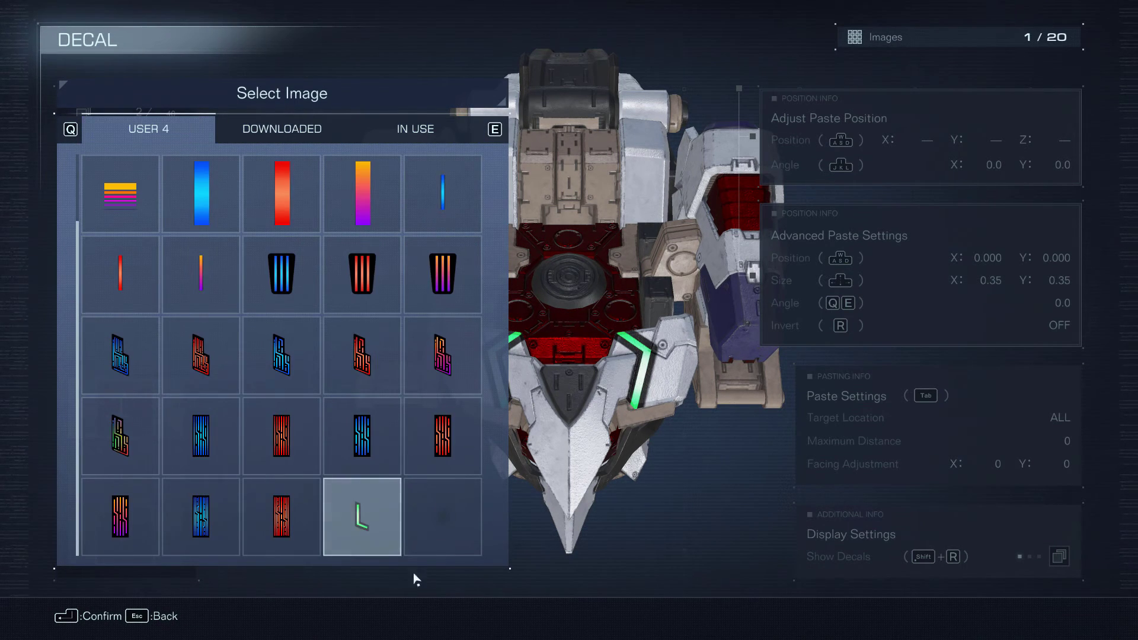
{"action": "left_click", "coordinate": [442, 536]}
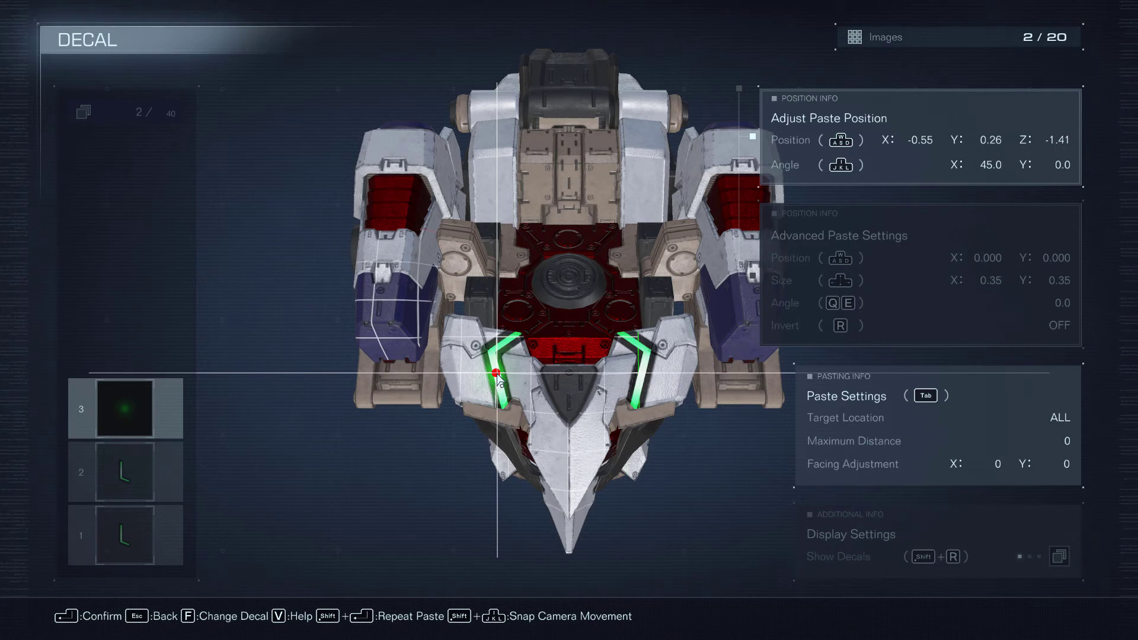
{"action": "left_click", "coordinate": [497, 377]}
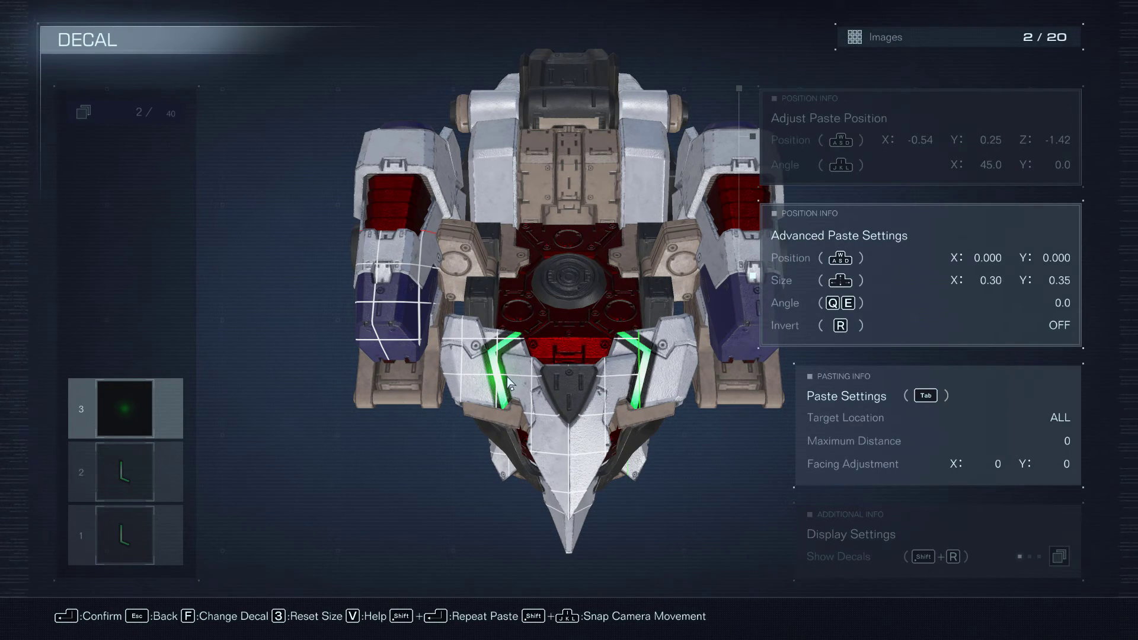
Narrow the glow decal over the first L-shaped decal to size X 0.10, Y 0.35 and rotate it to an angle of -17.0
{"action": "key", "text": "Left"}
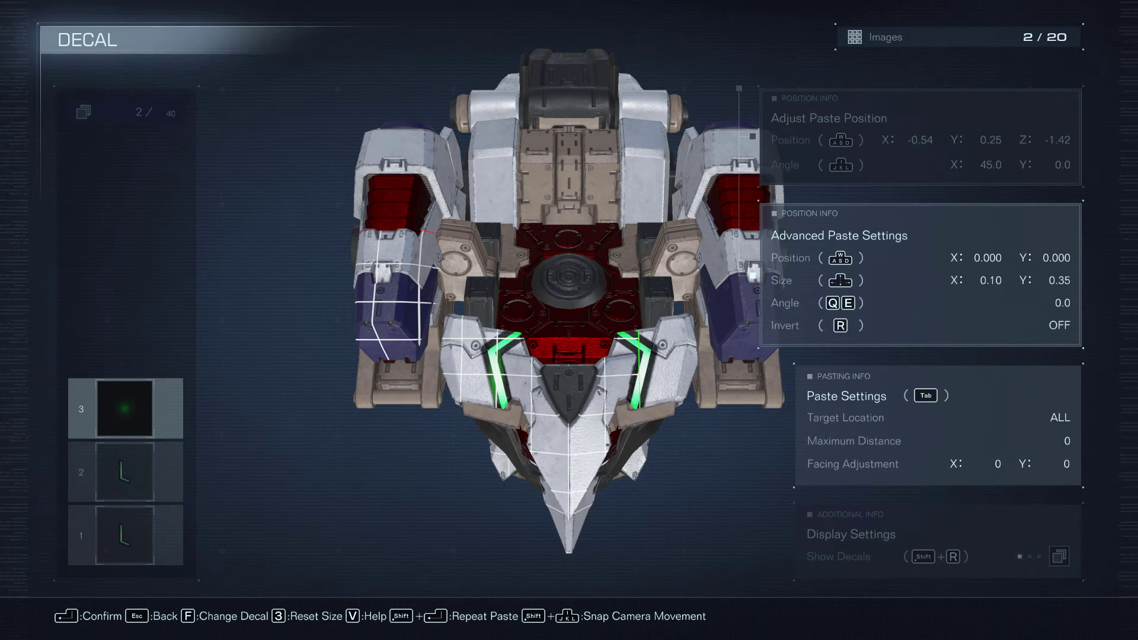
{"action": "key", "text": "q"}
{"action": "key", "text": "e"}
{"action": "key", "text": "d"}
{"action": "key", "text": "q"}
{"action": "key", "text": "q"}
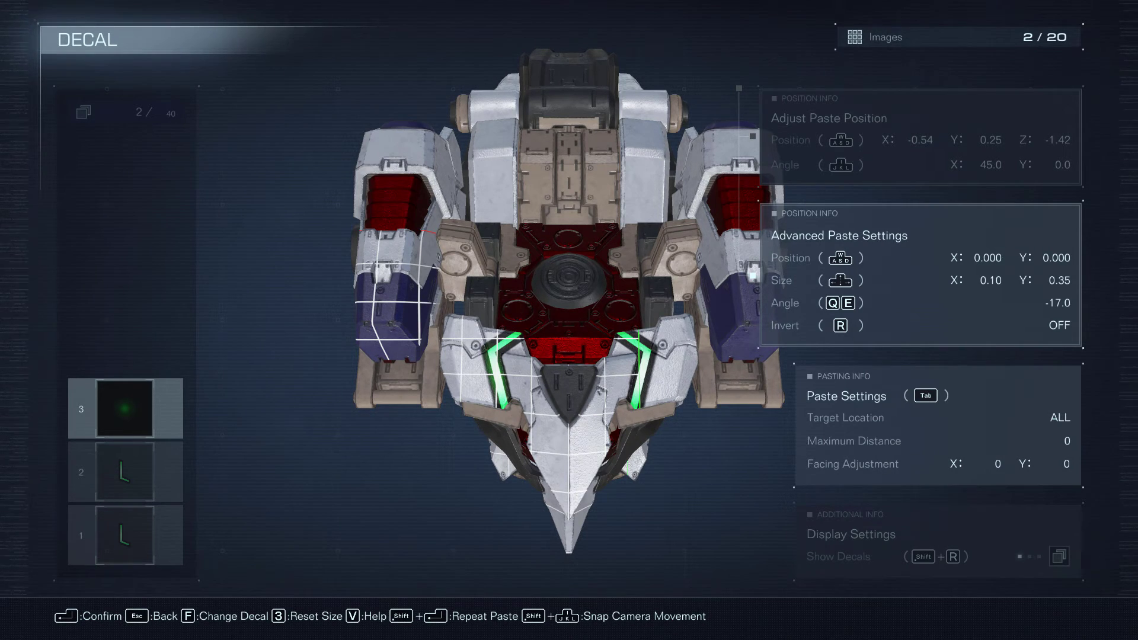
{"action": "left_click", "coordinate": [638, 388]}
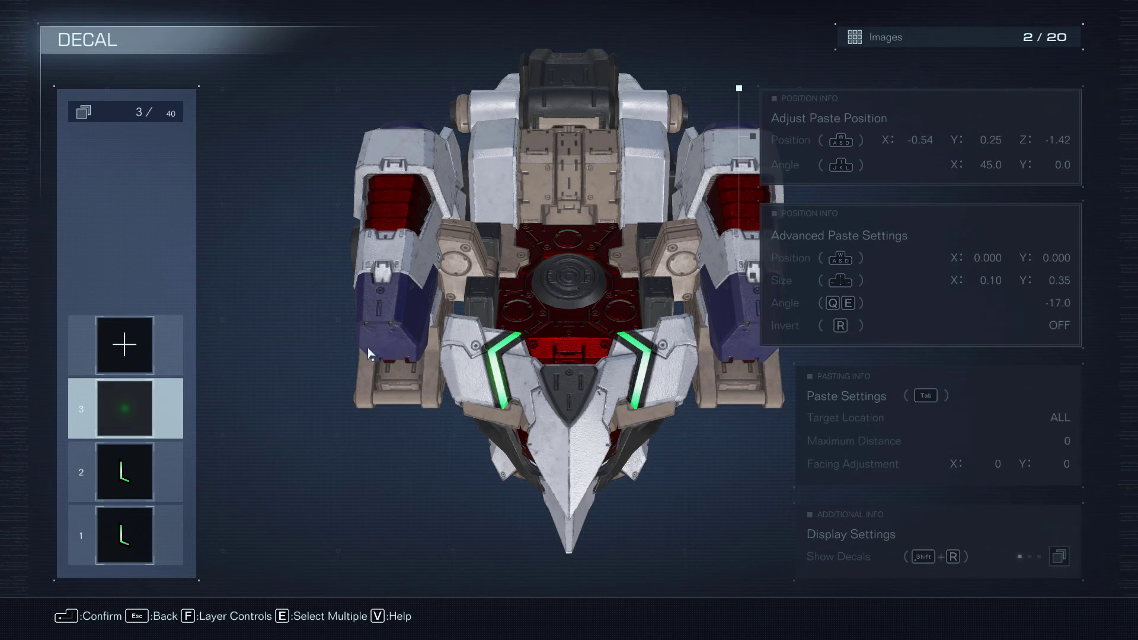
Add a glow decal over the second L-shaped decal at X 0.54, Y 0.24, Z -1.44, sized X 0.10, Y 0.35 and angled 18.0
{"action": "left_click", "coordinate": [111, 340]}
{"action": "left_click", "coordinate": [70, 132]}
{"action": "left_click", "coordinate": [207, 209]}
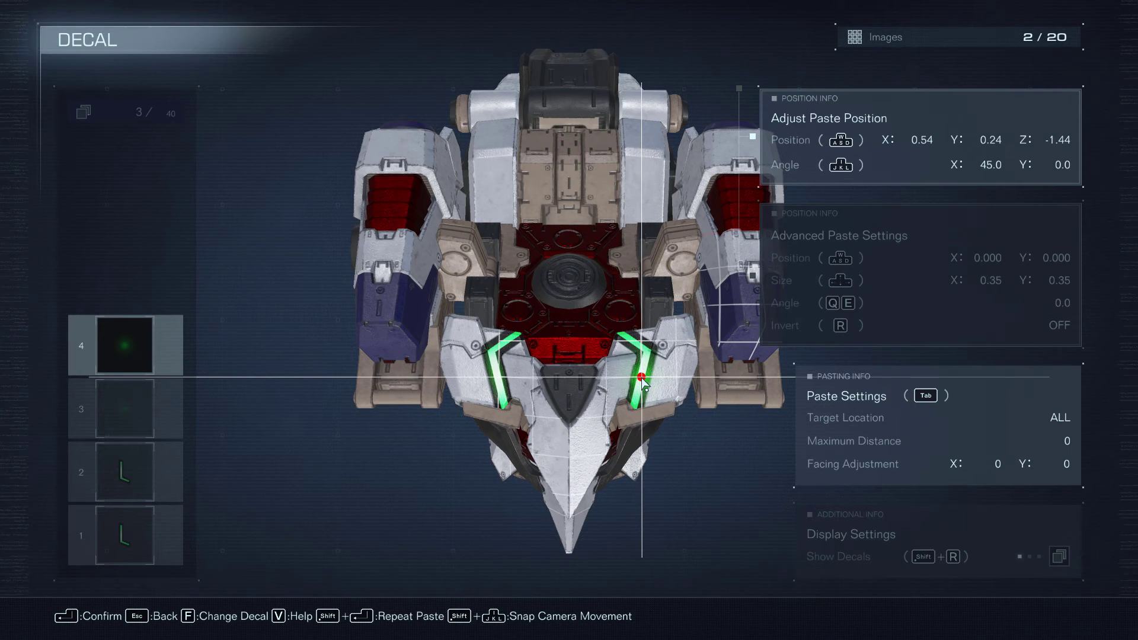
{"action": "left_click", "coordinate": [642, 378]}
{"action": "key", "text": "Left"}
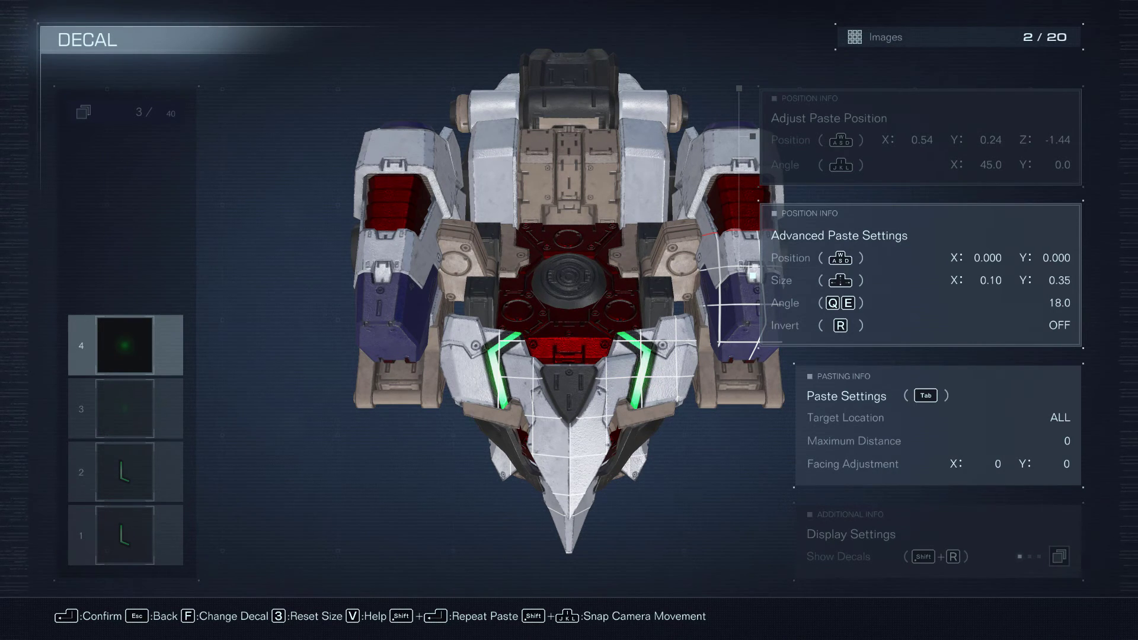
{"action": "left_click", "coordinate": [610, 384]}
Add a glow decal along the first L's short arm at X -0.48, Y 0.40, Z -1.22, sized X 0.35, Y 0.10 and tilted
{"action": "left_click", "coordinate": [103, 274]}
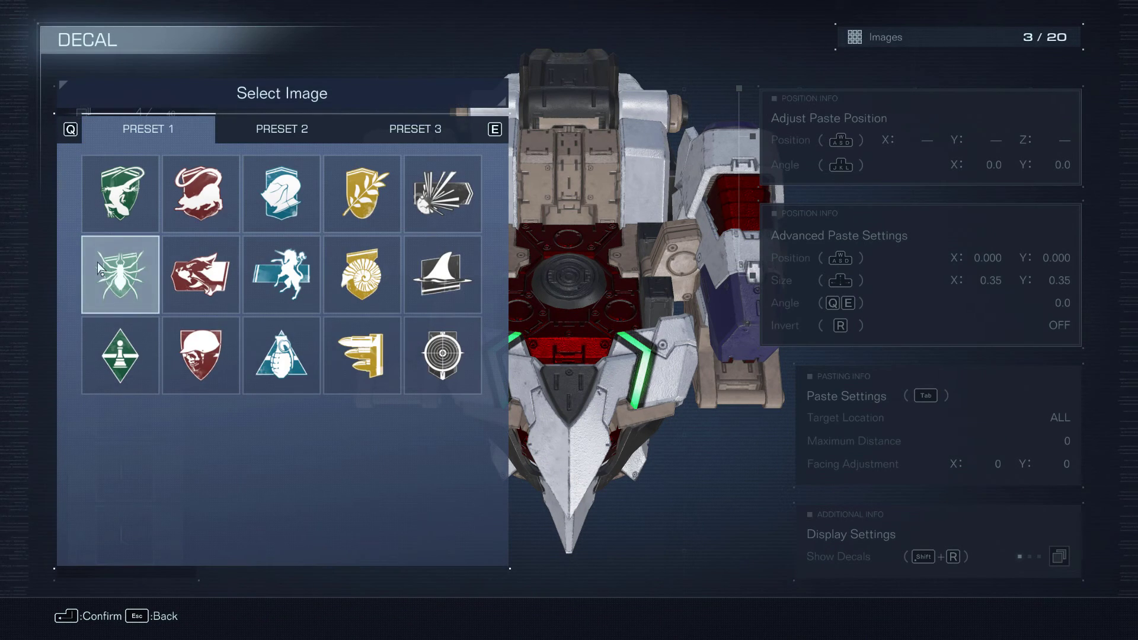
{"action": "key", "text": "Escape"}
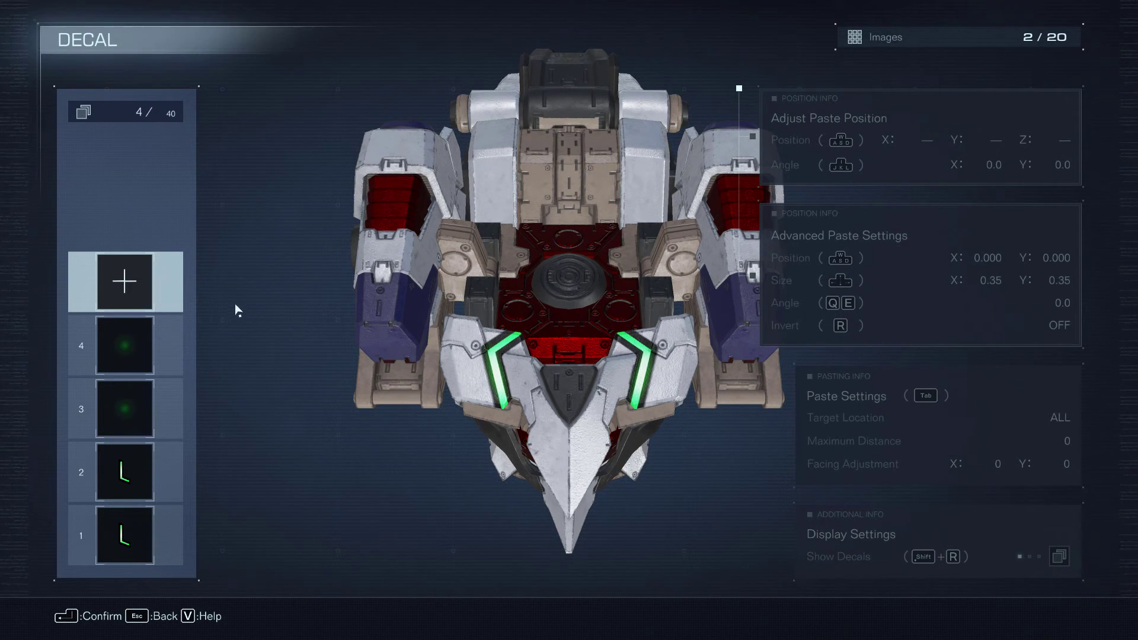
{"action": "left_click", "coordinate": [123, 280]}
{"action": "left_click", "coordinate": [68, 130]}
{"action": "left_click", "coordinate": [200, 202]}
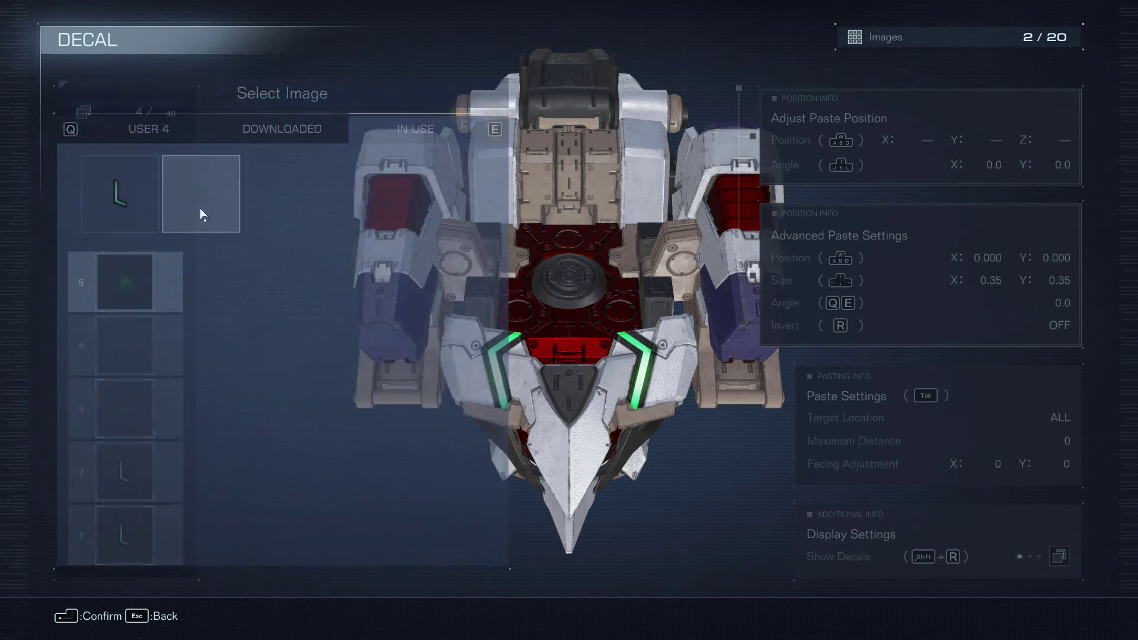
{"action": "key", "text": "a"}
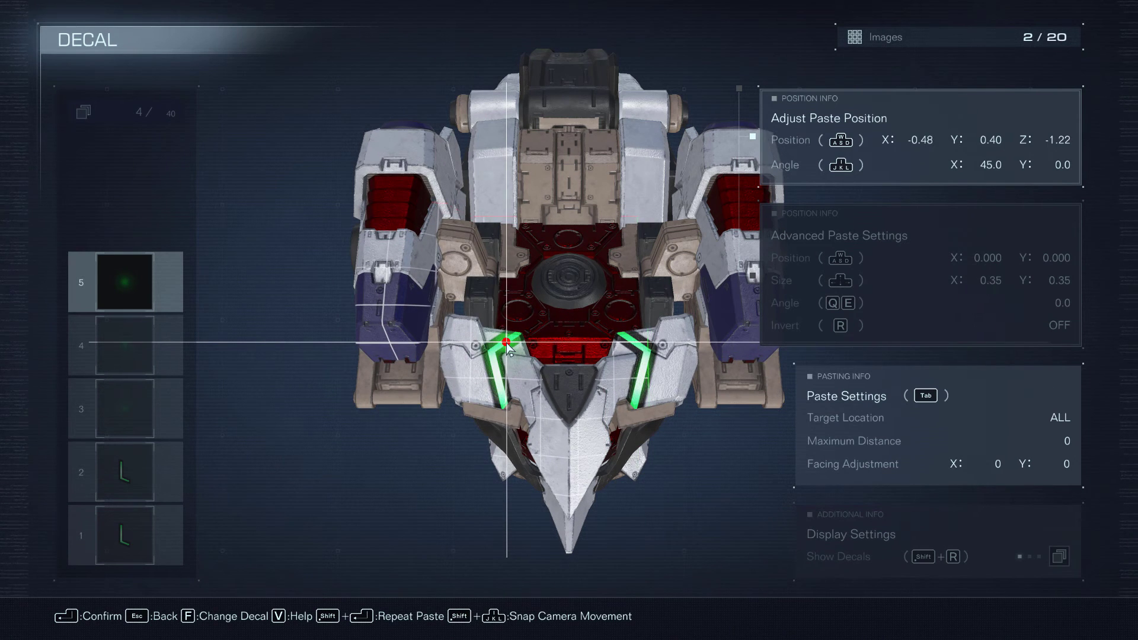
{"action": "key", "text": "x"}
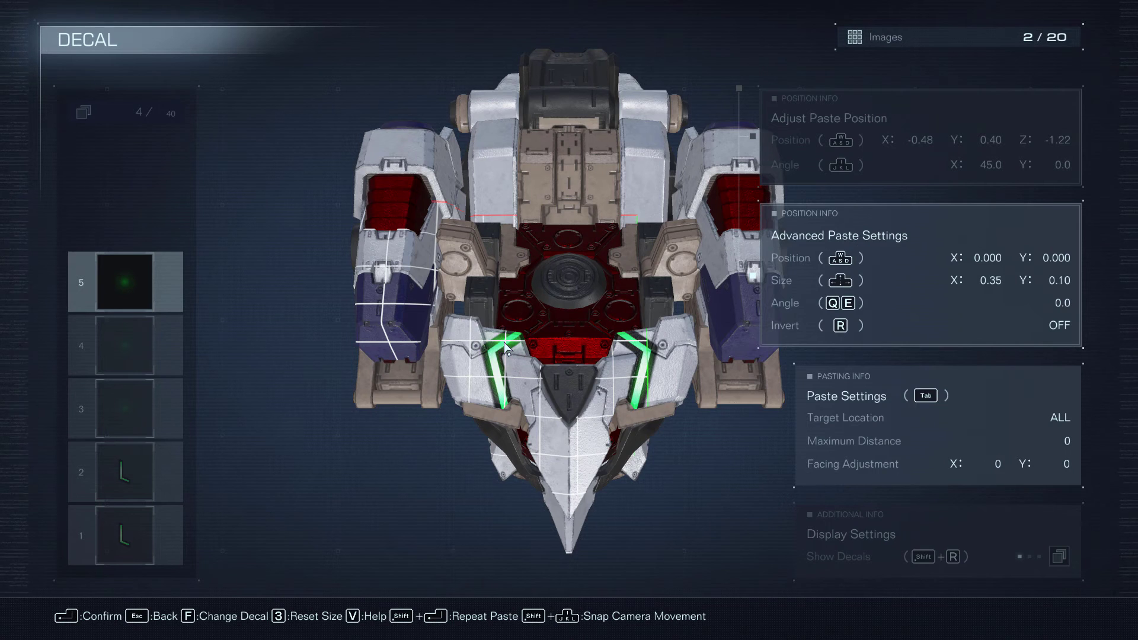
{"action": "key", "text": "q"}
{"action": "key", "text": "Return"}
Add the in-use glow image as a decal over the second L's short arm at X 0.48, Y 0.40, Z -1.22
{"action": "left_click", "coordinate": [148, 219]}
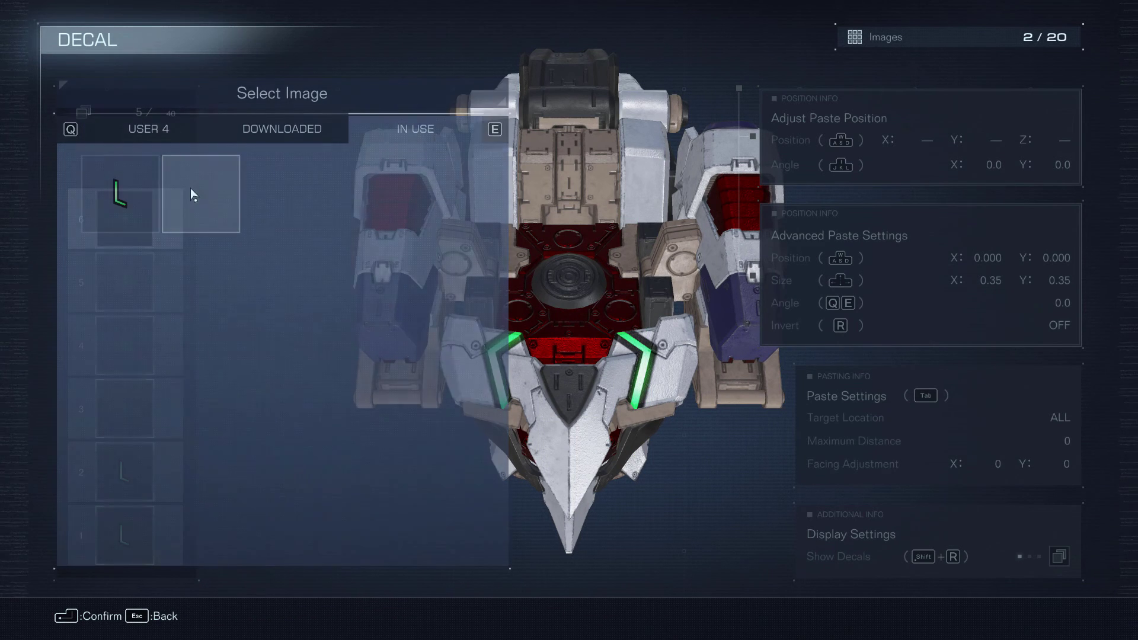
{"action": "left_click", "coordinate": [190, 187]}
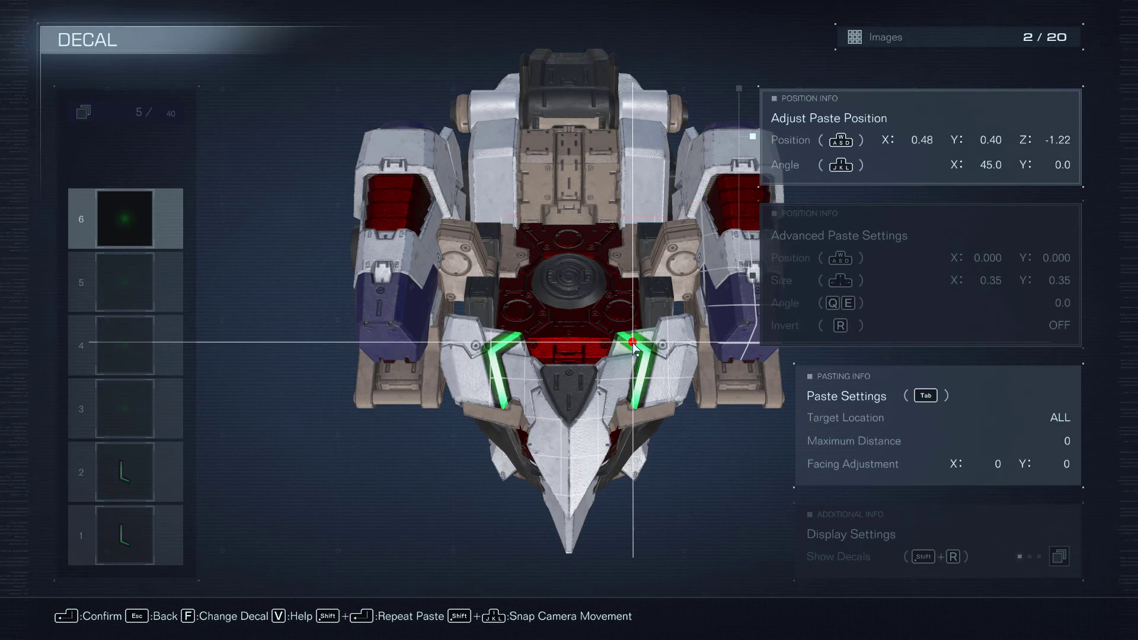
{"action": "key", "text": "Escape"}
{"action": "left_click", "coordinate": [633, 350]}
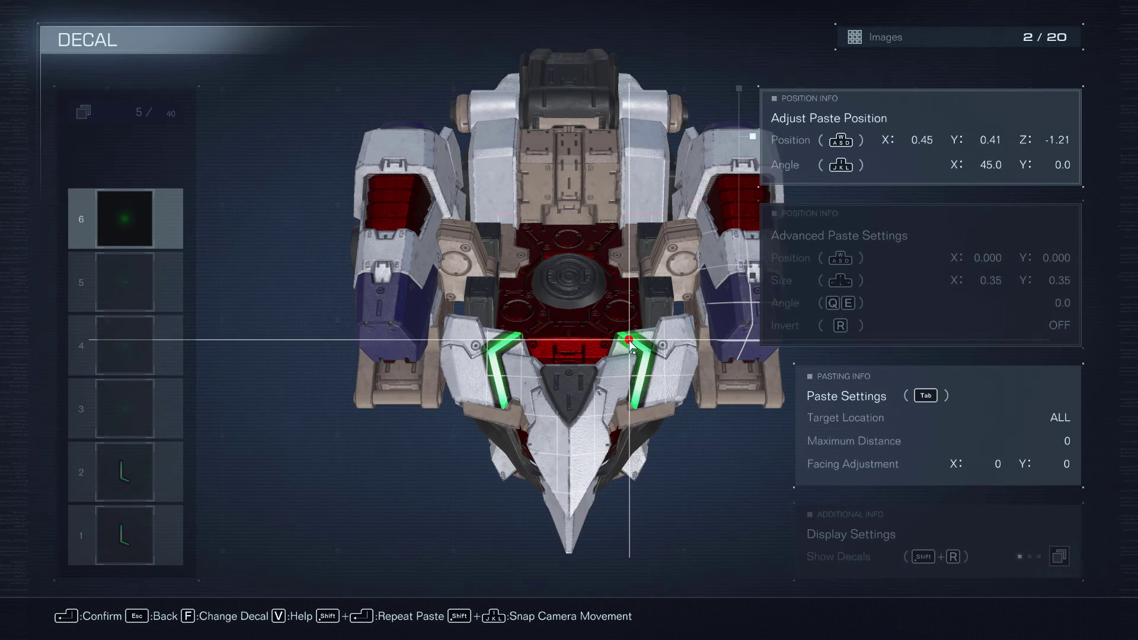
{"action": "left_click", "coordinate": [633, 350]}
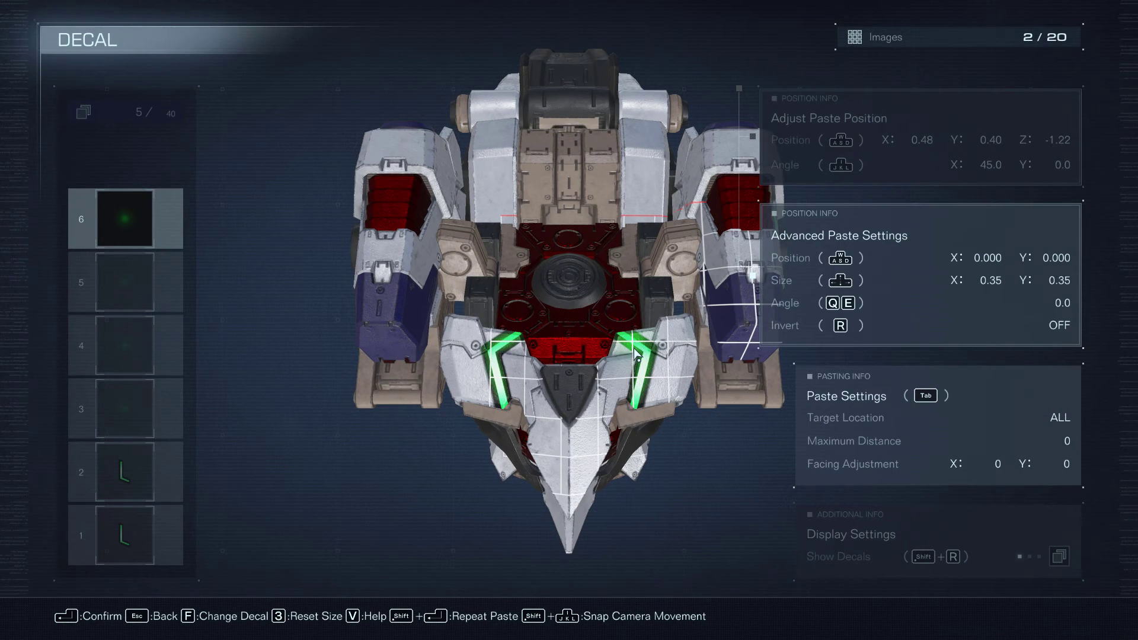
Flatten the sixth glow decal to size X 0.35, Y 0.10 and rotate it to an angle of 27.0 along the second L's short arm
{"action": "key", "text": "Down"}
{"action": "key", "text": "Down"}
{"action": "key", "text": "Down"}
{"action": "key", "text": "Down"}
{"action": "key", "text": "Down"}
{"action": "key", "text": "Return"}
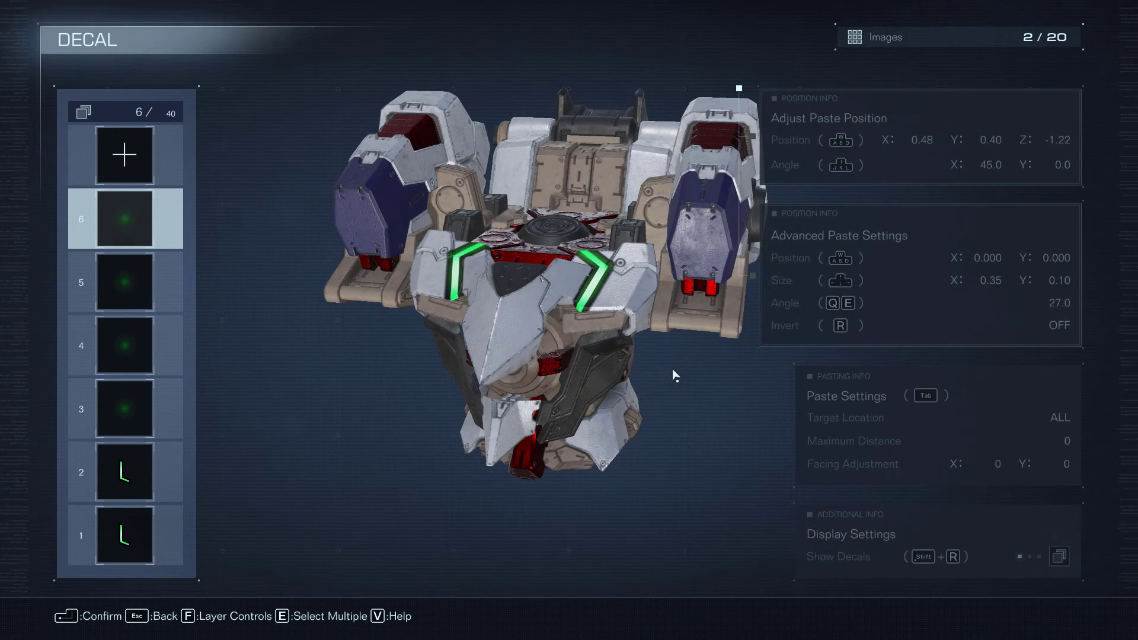
{"action": "key", "text": "Escape"}
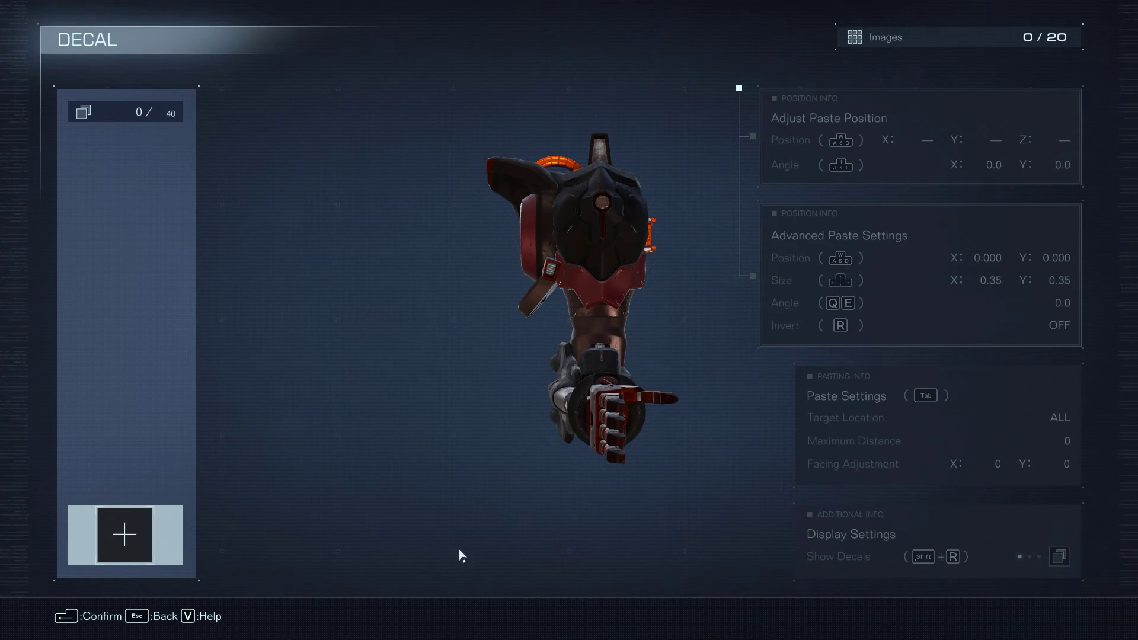
Try the multicoloured geometric image from the DOWNLOADED collection as a decal on the arm at X 0.37, Y -0.08, Z 0.08
{"action": "left_click", "coordinate": [146, 535]}
{"action": "left_click", "coordinate": [71, 130]}
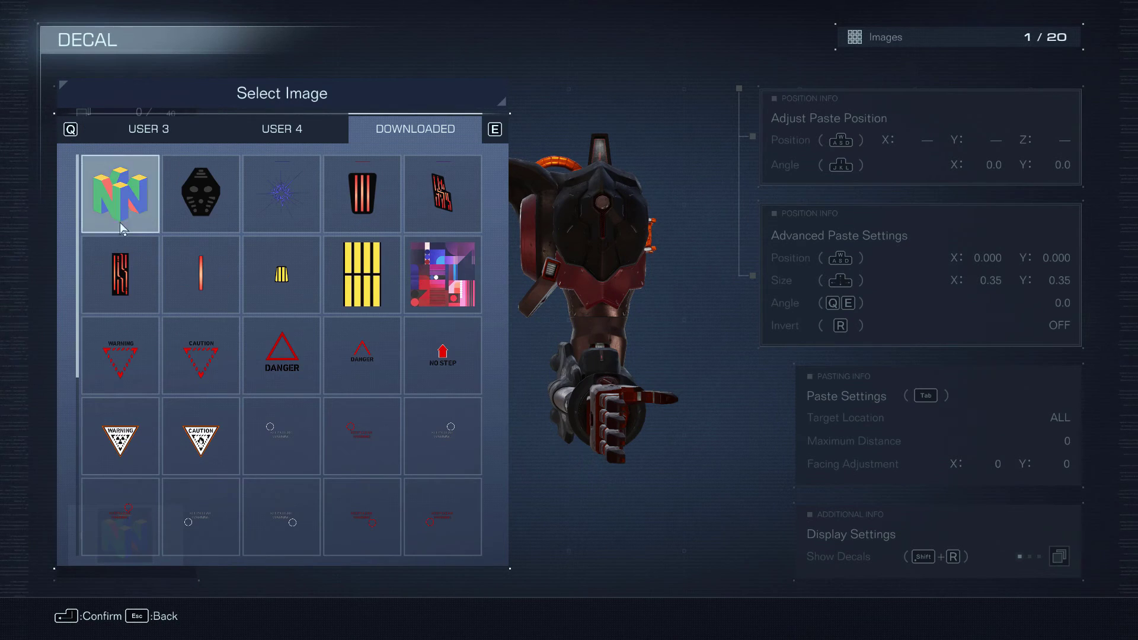
{"action": "left_click", "coordinate": [442, 276]}
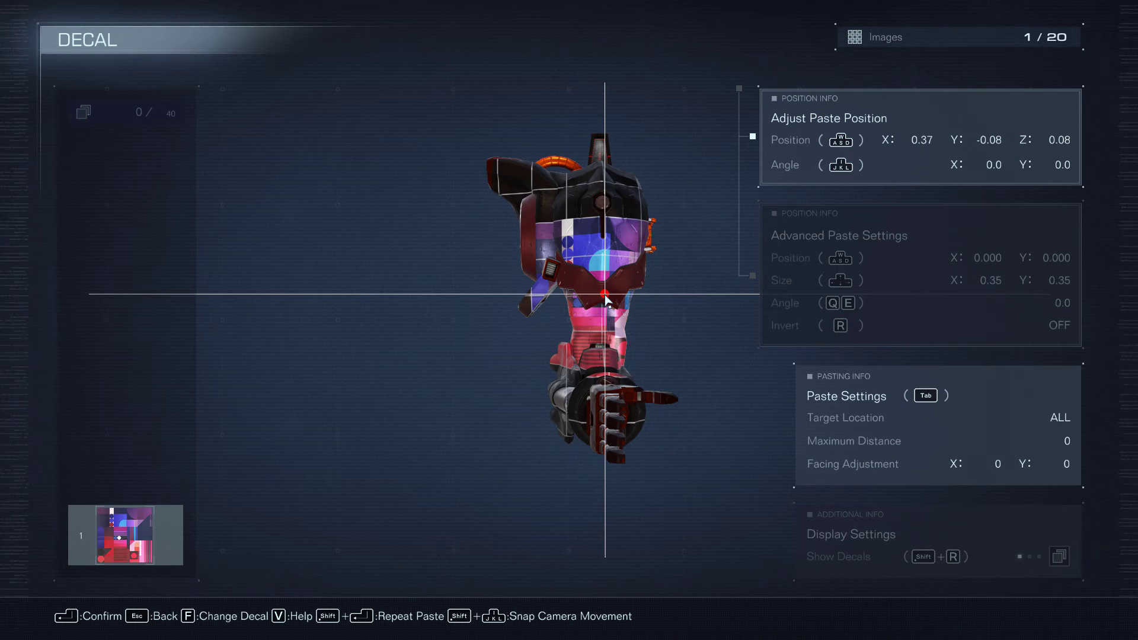
Switch the geometric decal's Target Location between SUB and MAIN to compare the affected arm parts, and discard the decal
{"action": "key", "text": "Tab"}
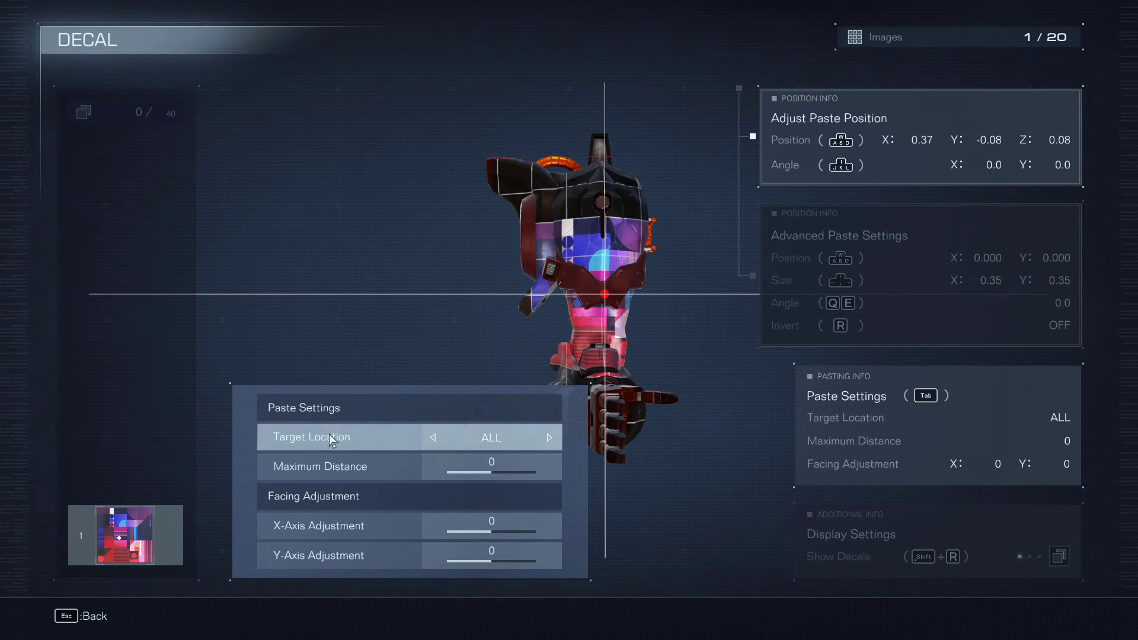
{"action": "left_click", "coordinate": [549, 437]}
{"action": "left_click", "coordinate": [548, 436]}
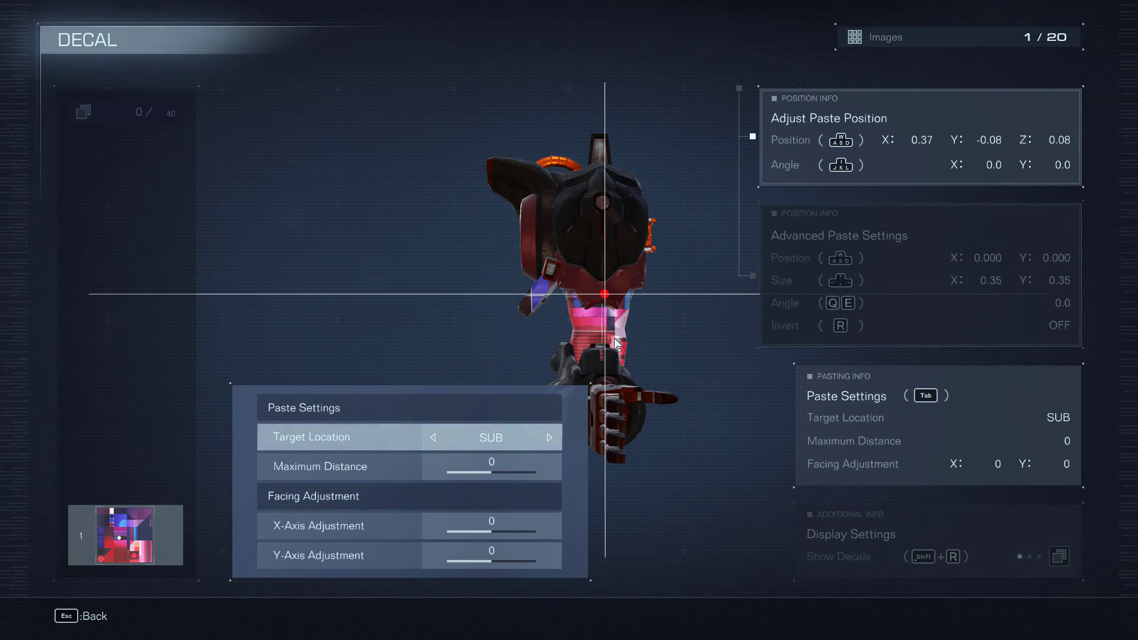
{"action": "left_click", "coordinate": [551, 439]}
{"action": "left_click", "coordinate": [553, 439]}
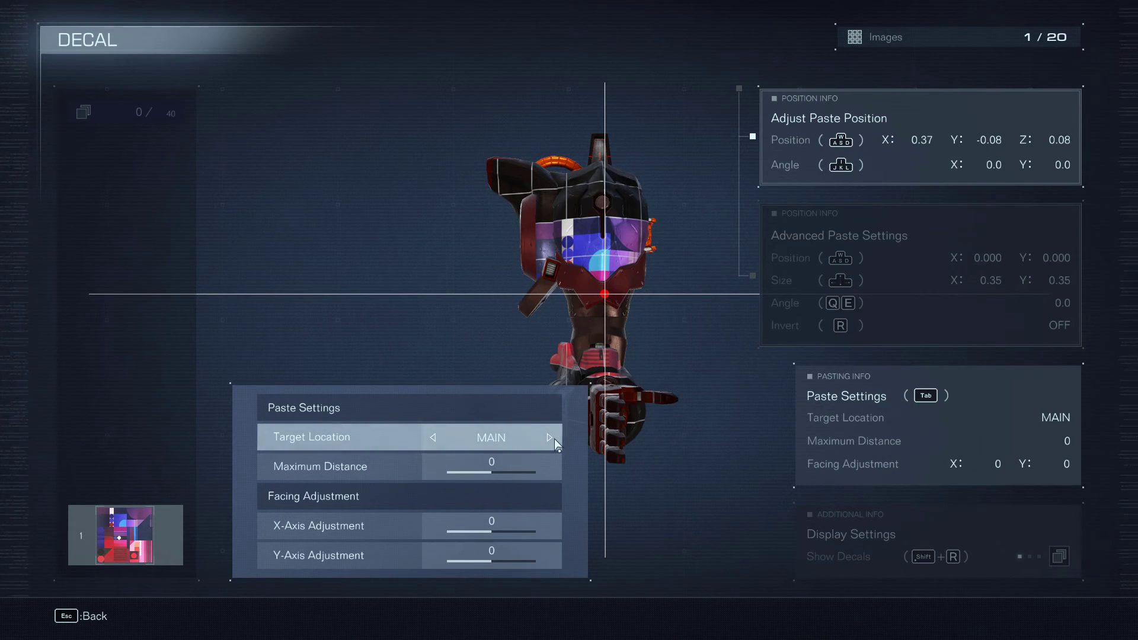
{"action": "left_click", "coordinate": [550, 437]}
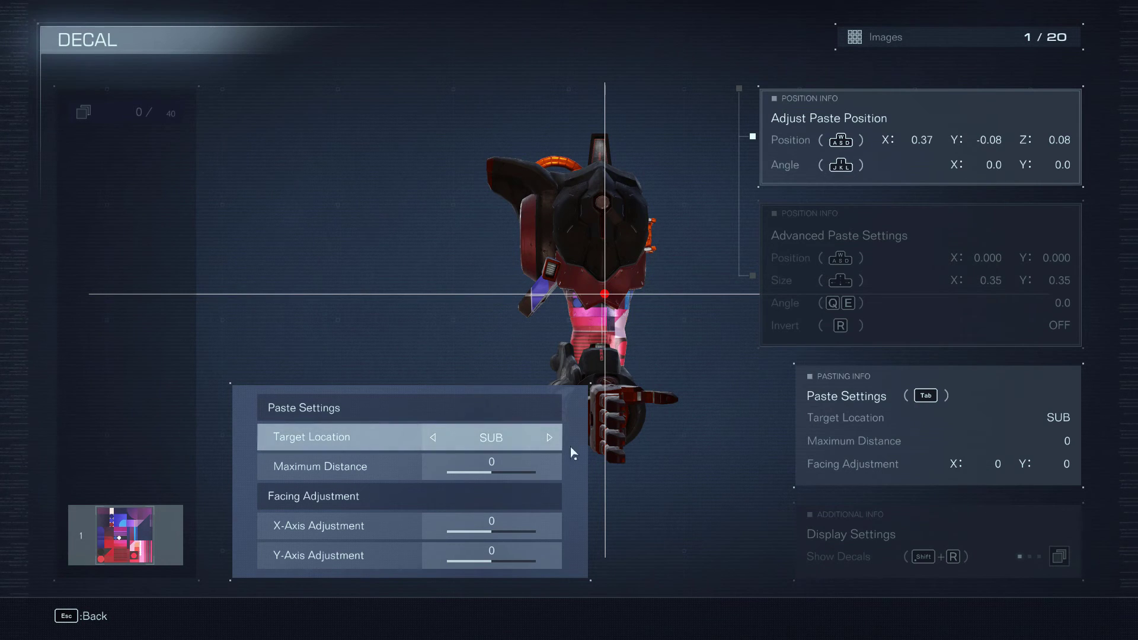
{"action": "key", "text": "Escape"}
{"action": "key", "text": "Escape"}
{"action": "left_click", "coordinate": [452, 350]}
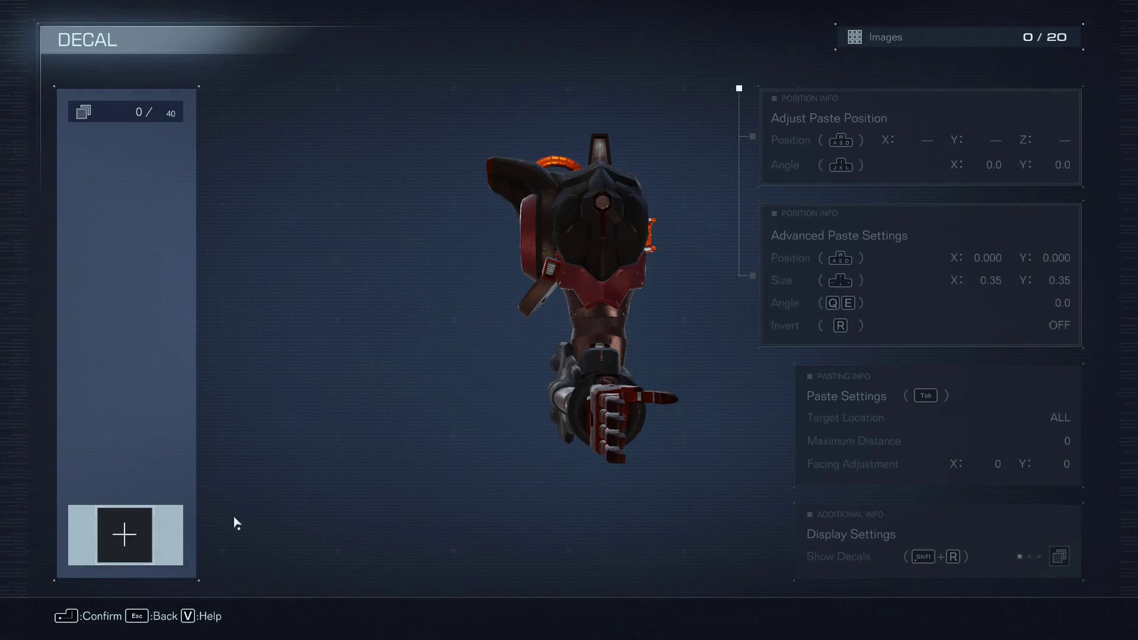
Add the DOWNLOADED image of three vertical red stripes on the arm's upper side at X 0.33, Y 1.73, Z 0.94, angle X 90.0
{"action": "left_click", "coordinate": [113, 548]}
{"action": "key", "text": "q"}
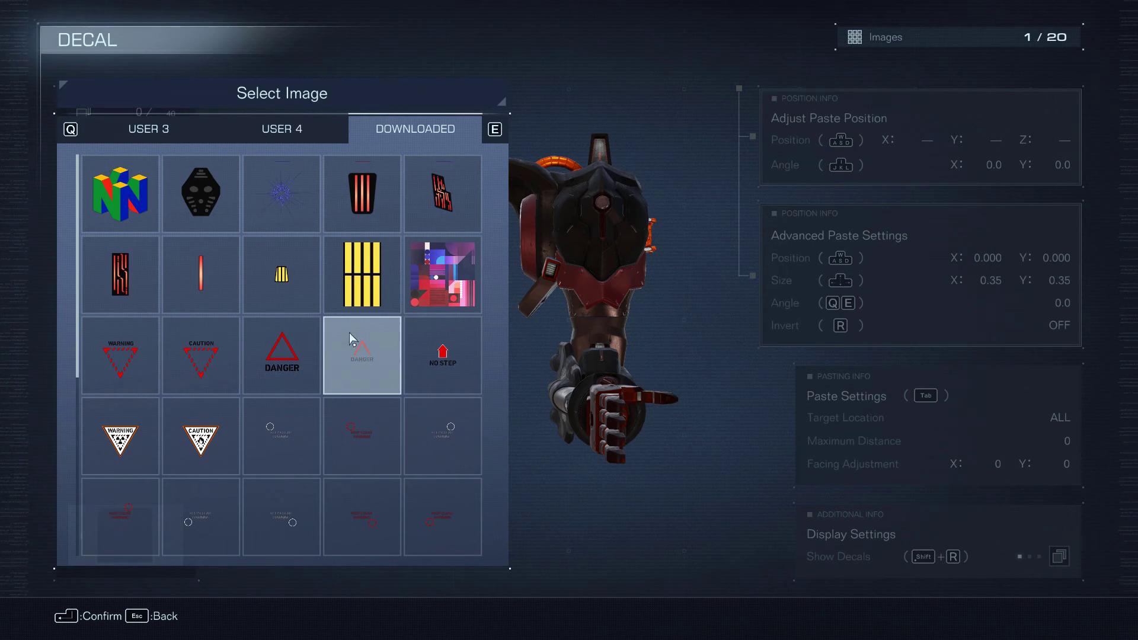
{"action": "left_click", "coordinate": [362, 194]}
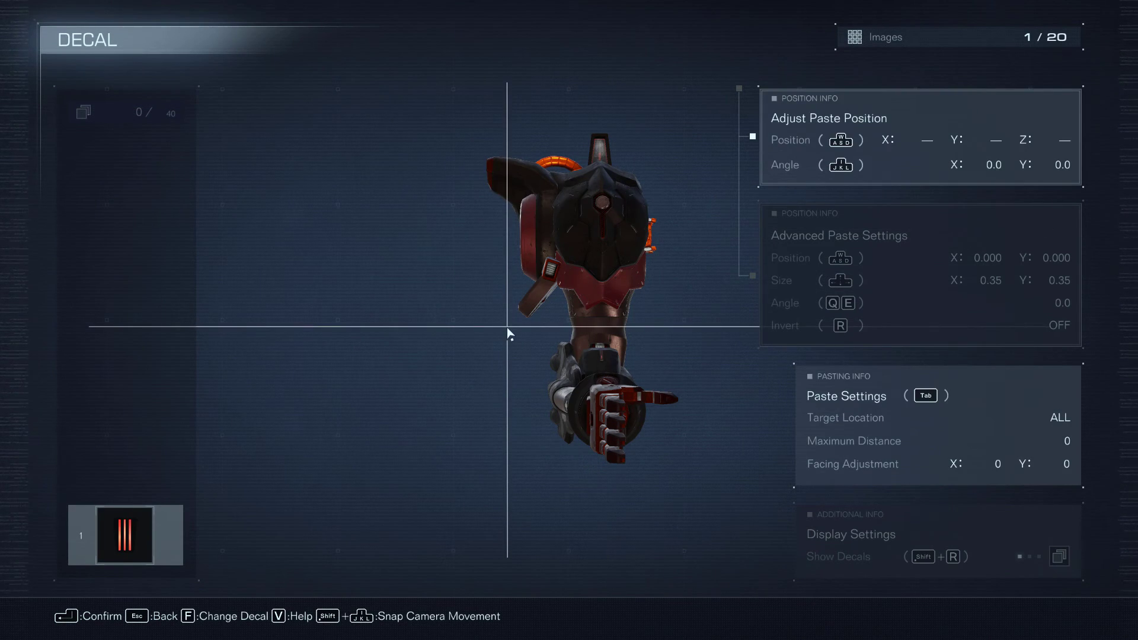
{"action": "key", "text": "i"}
{"action": "key", "text": "i"}
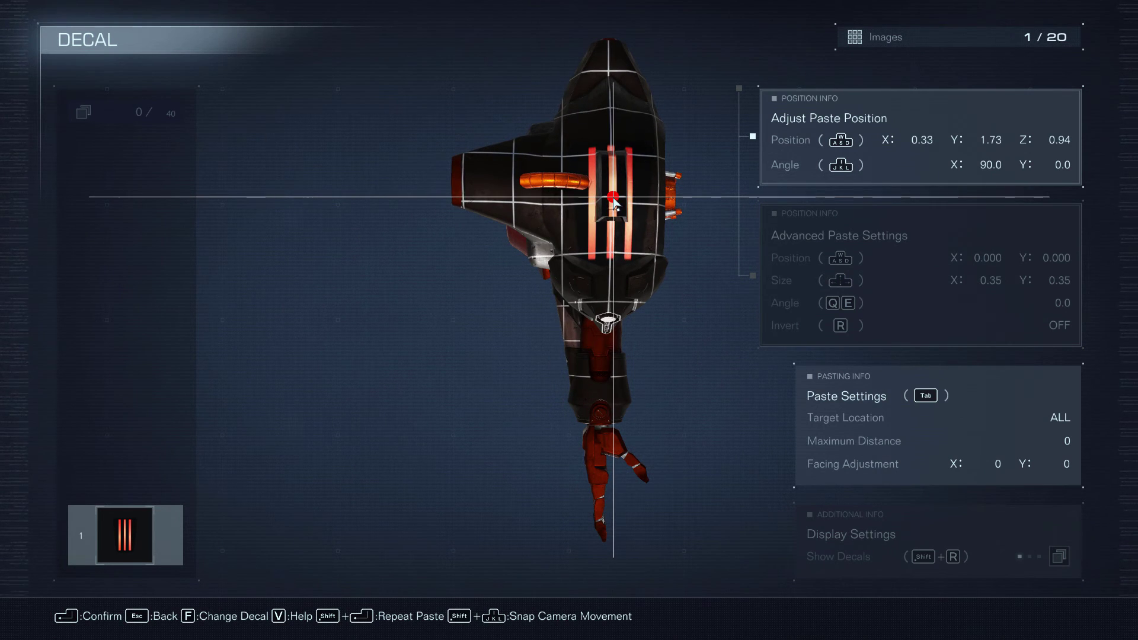
{"action": "left_click", "coordinate": [613, 203]}
Stretch the red stripe decal to size Y 1.75 and set its Maximum Distance to -17 to keep it off the forearm
{"action": "key", "text": "Up"}
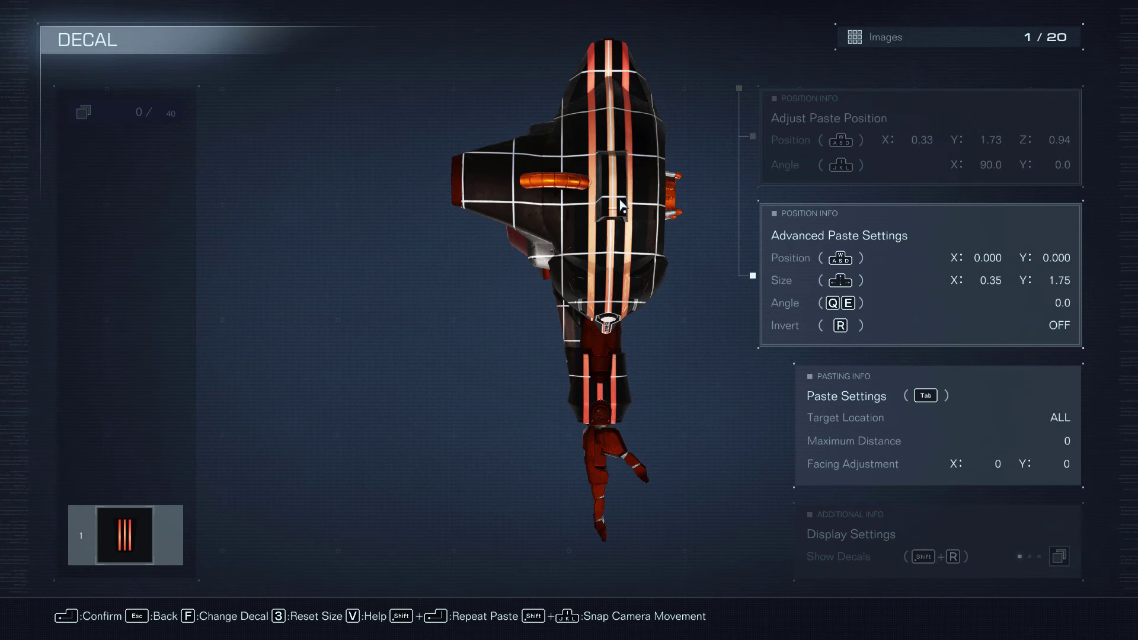
{"action": "left_click_drag", "start_coordinate": [620, 203], "coordinate": [771, 243]}
{"action": "key", "text": "Tab"}
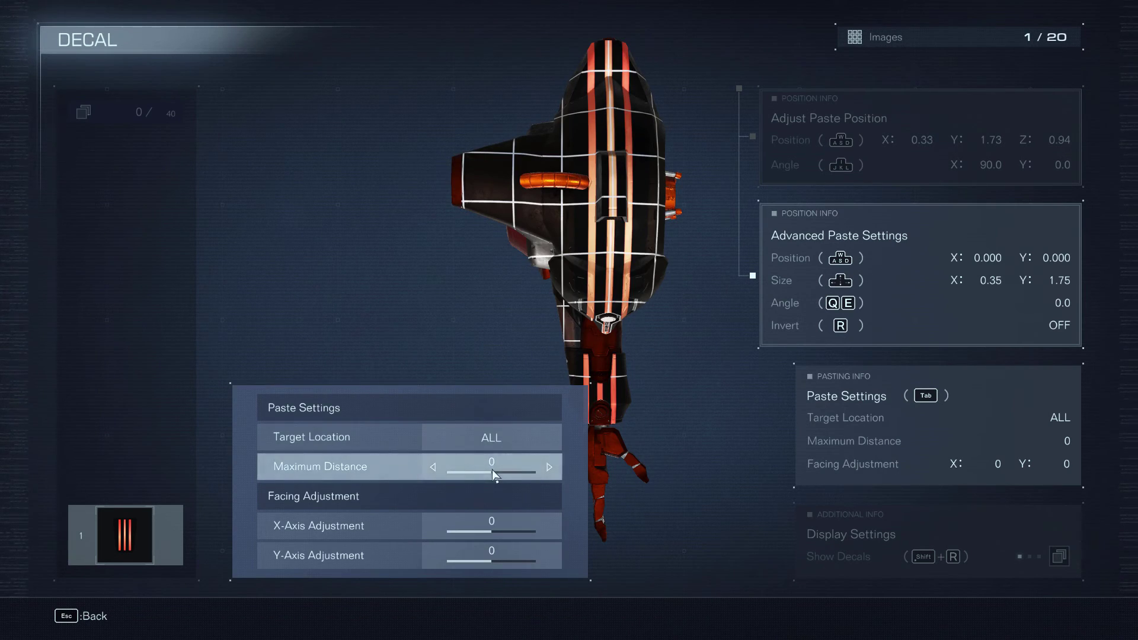
{"action": "mouse_move", "coordinate": [491, 469]}
{"action": "left_mouse_down"}
{"action": "mouse_move", "coordinate": [524, 467]}
{"action": "mouse_move", "coordinate": [483, 470]}
{"action": "left_mouse_up"}
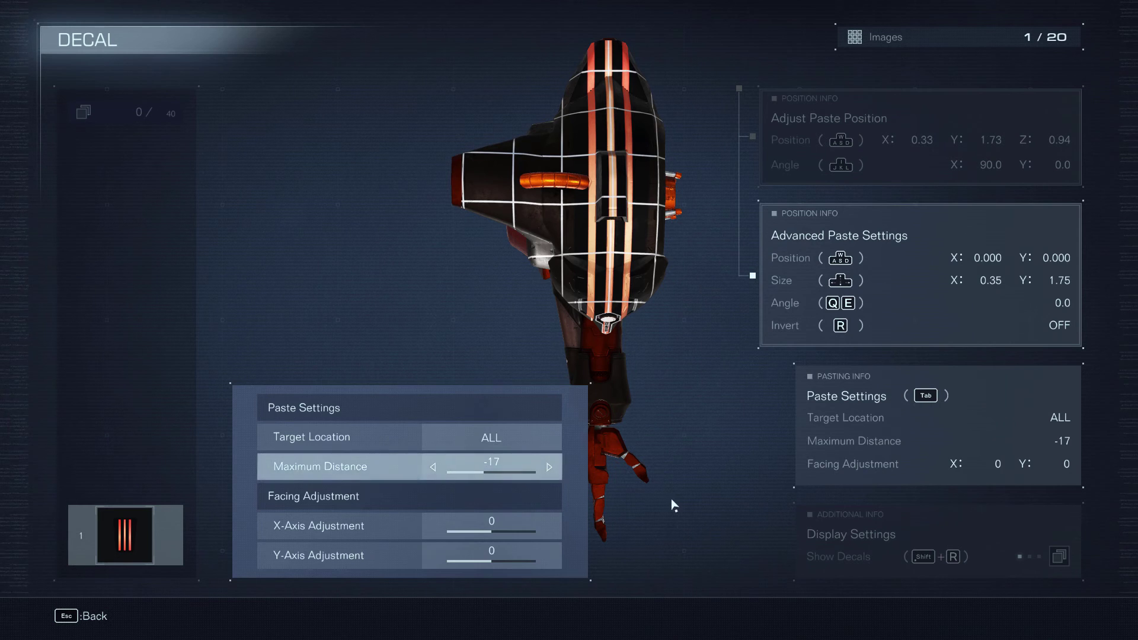
{"action": "left_click", "coordinate": [671, 499]}
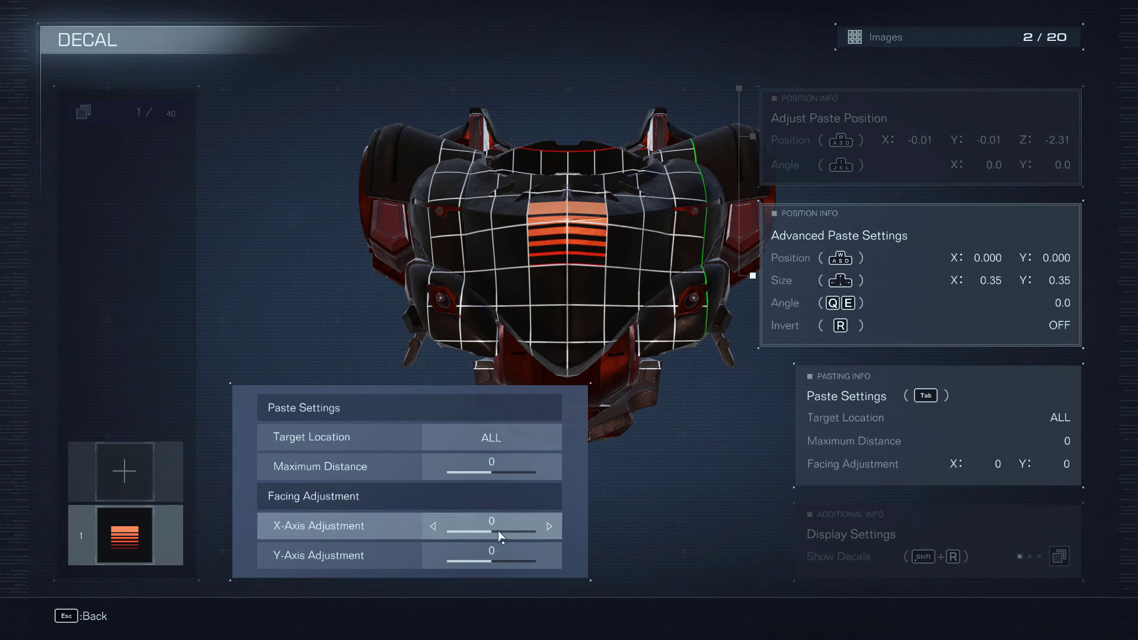
Resize the horizontal orange stripe decal on the black core's front to X 1.00, Y 0.10
{"action": "key", "text": "Escape"}
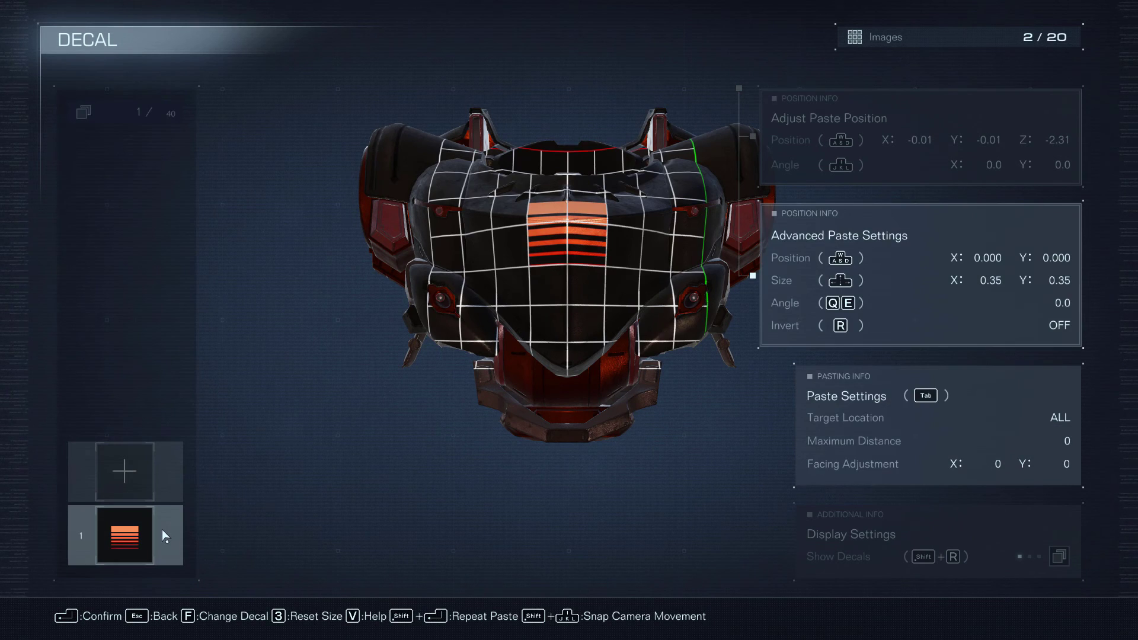
{"action": "key", "text": "Down"}
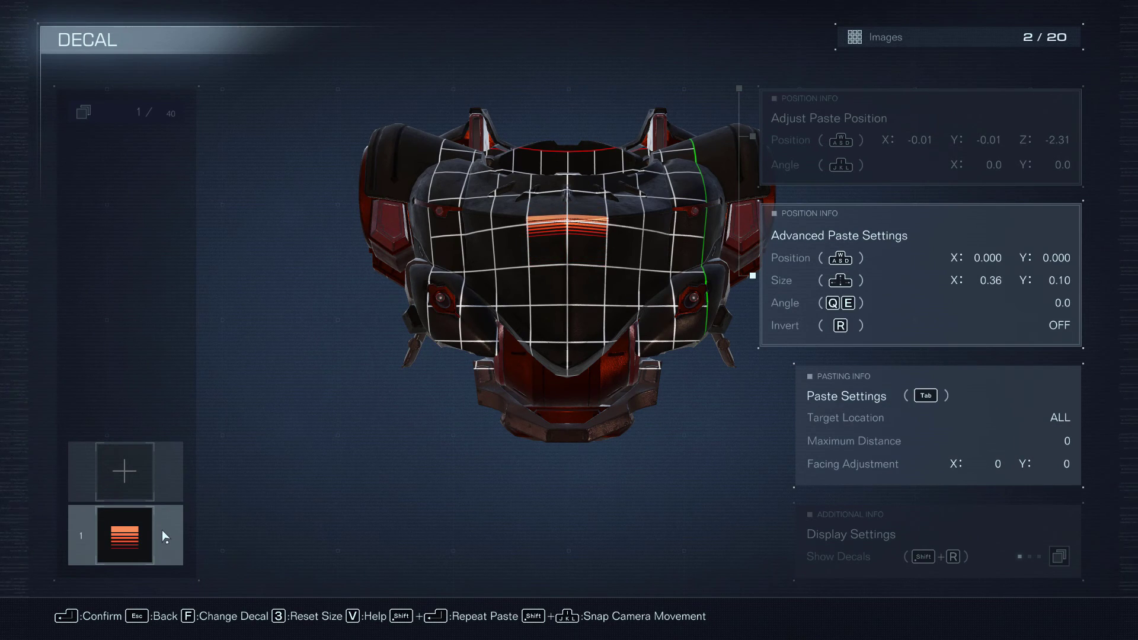
{"action": "key", "text": "Right"}
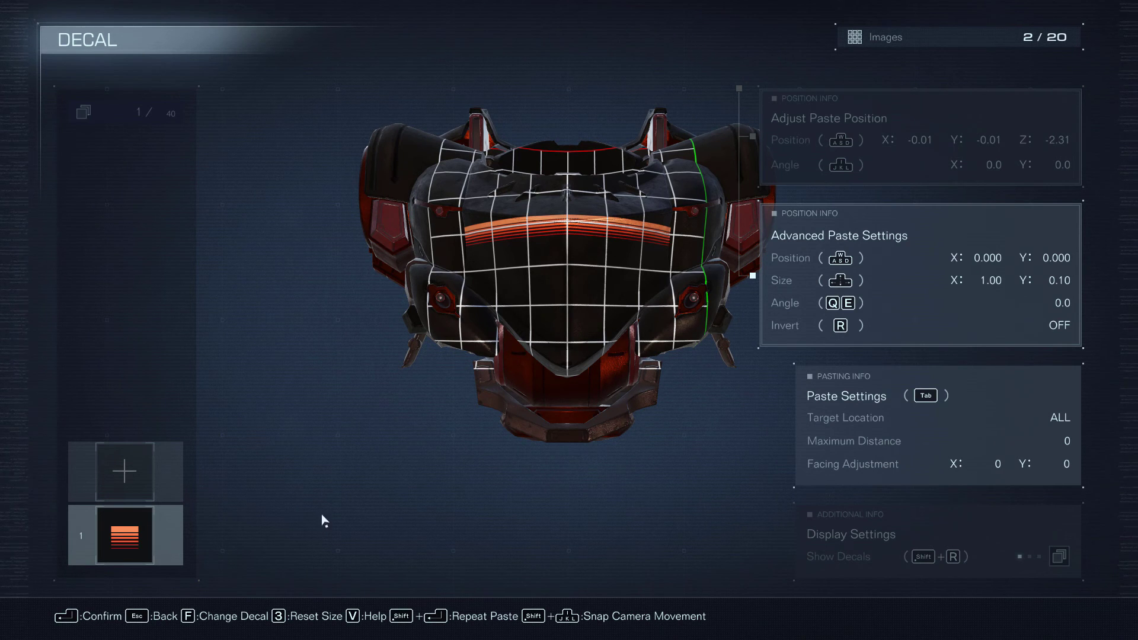
{"action": "key", "text": "Return"}
Examine from both sides how the wide stripe decal wraps around the front of the core
{"action": "key", "text": "Left"}
{"action": "key", "text": "Left"}
{"action": "key", "text": "Left"}
{"action": "key", "text": "Left"}
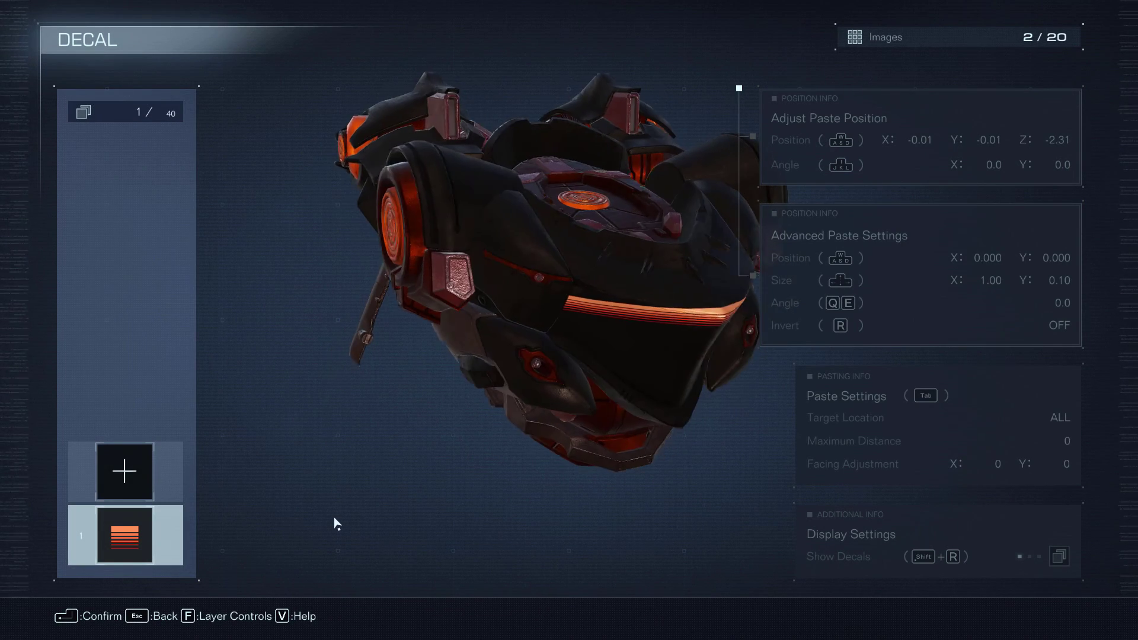
{"action": "key", "text": "Left"}
{"action": "key", "text": "Left"}
{"action": "key", "text": "Left"}
{"action": "key", "text": "Left"}
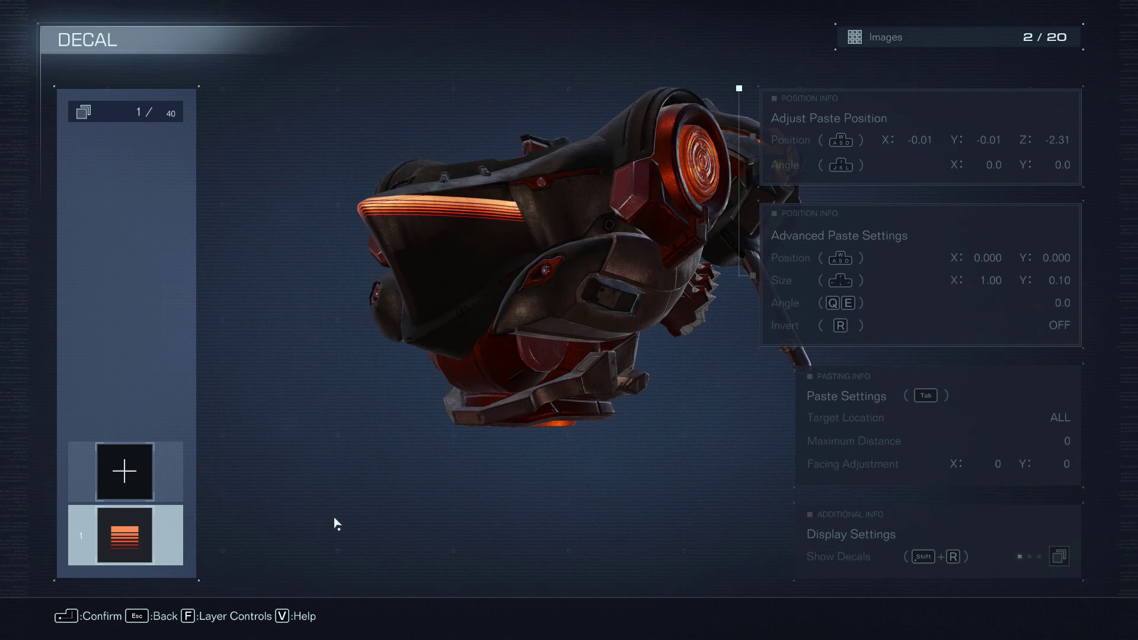
Set the X-Axis facing adjustment of the orange stripe decal on the core's front to -17
{"action": "key", "text": "Left"}
{"action": "key", "text": "Left"}
{"action": "key", "text": "Left"}
{"action": "key", "text": "Left"}
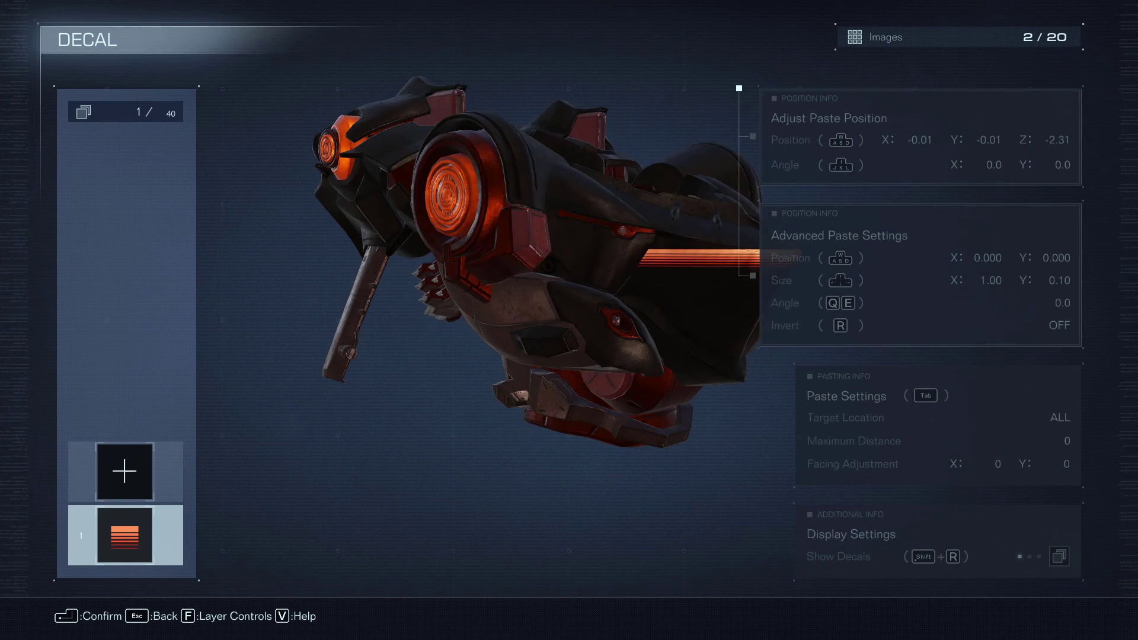
{"action": "left_click", "coordinate": [127, 544]}
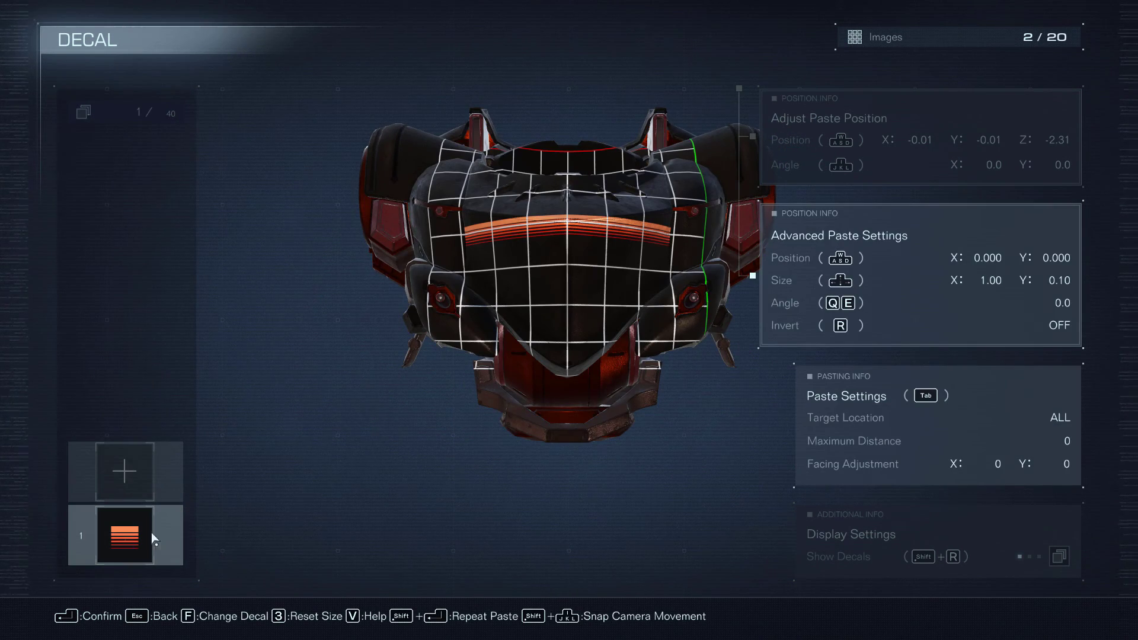
{"action": "key", "text": "Tab"}
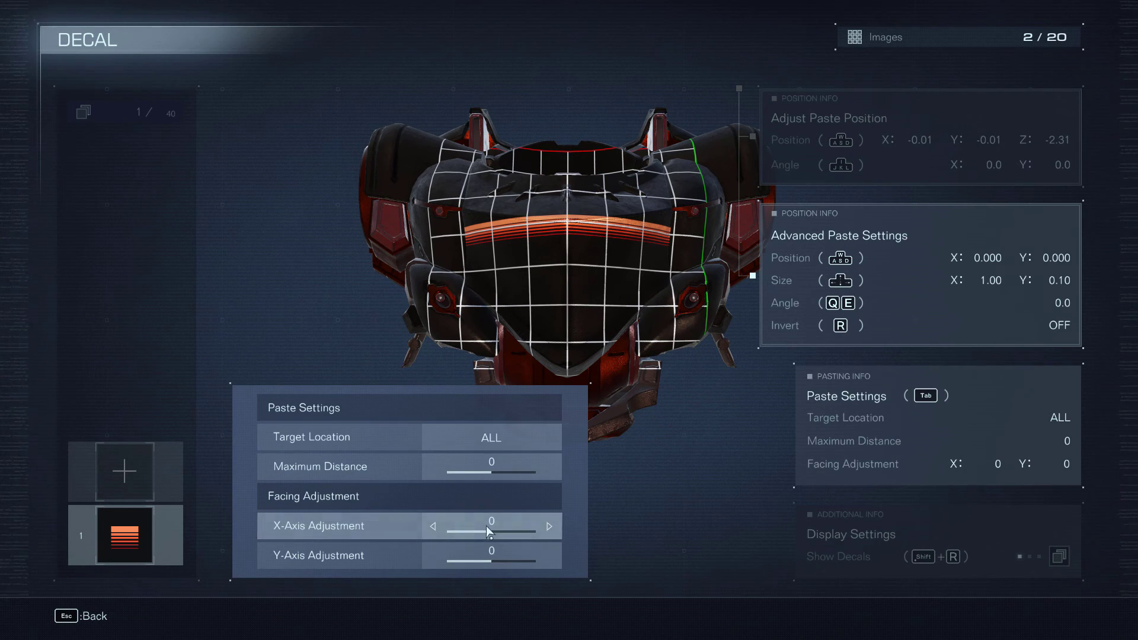
{"action": "left_click_drag", "start_coordinate": [489, 527], "coordinate": [482, 529]}
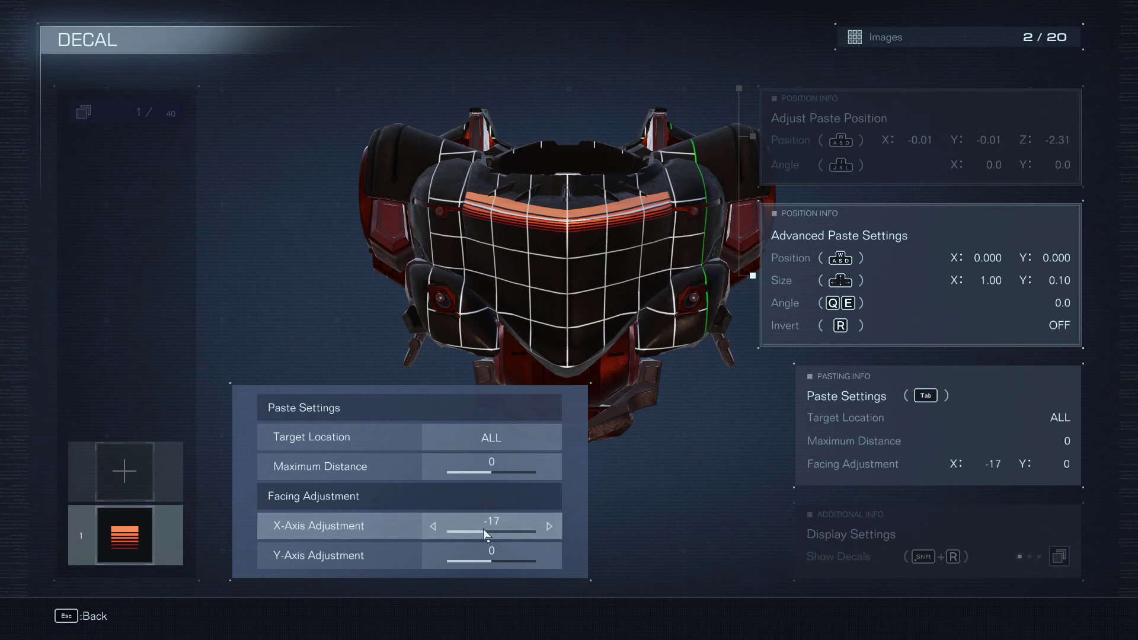
{"action": "key", "text": "Escape"}
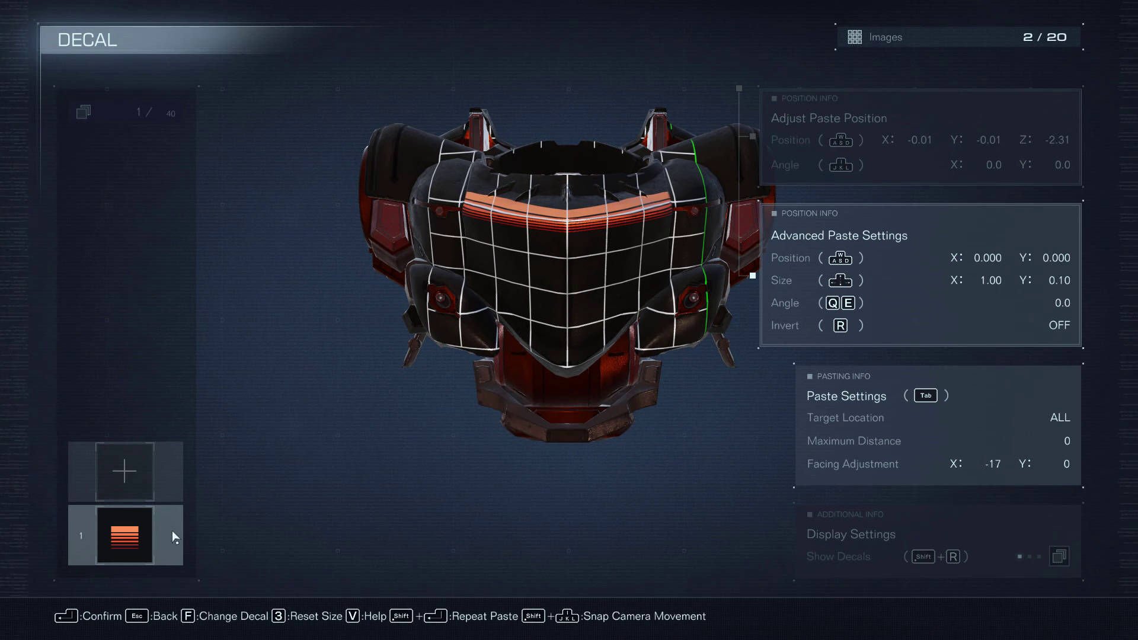
Lower the orange stripe decal on the core's front to position Y -0.040 in the advanced paste settings
{"action": "key", "text": "s"}
{"action": "key", "text": "s"}
{"action": "key", "text": "s"}
{"action": "key", "text": "s"}
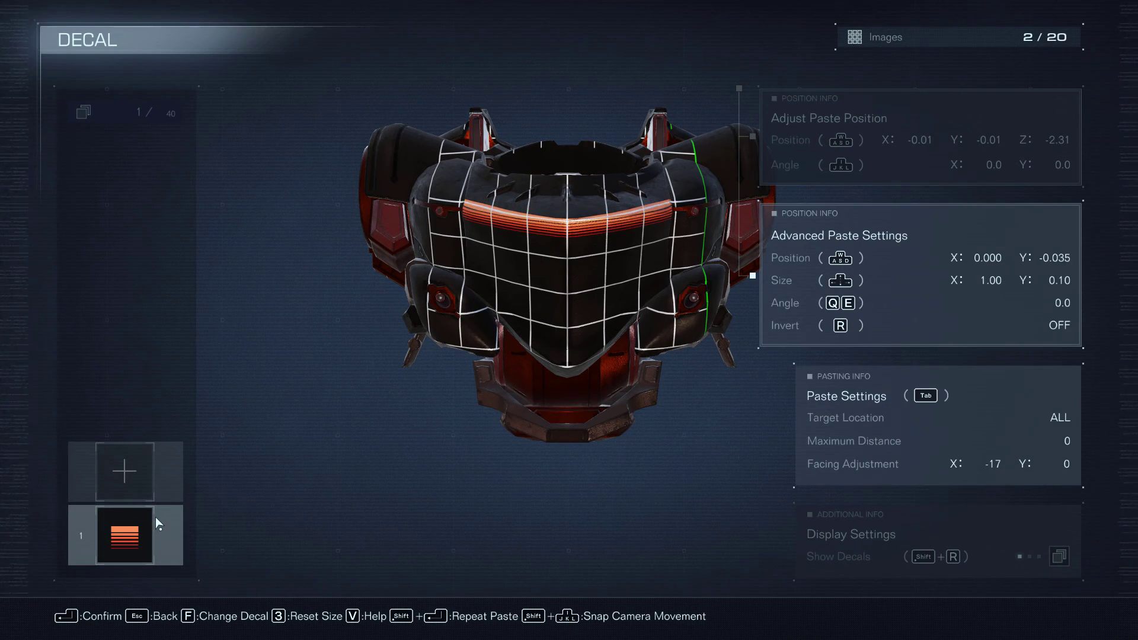
{"action": "key", "text": "Return"}
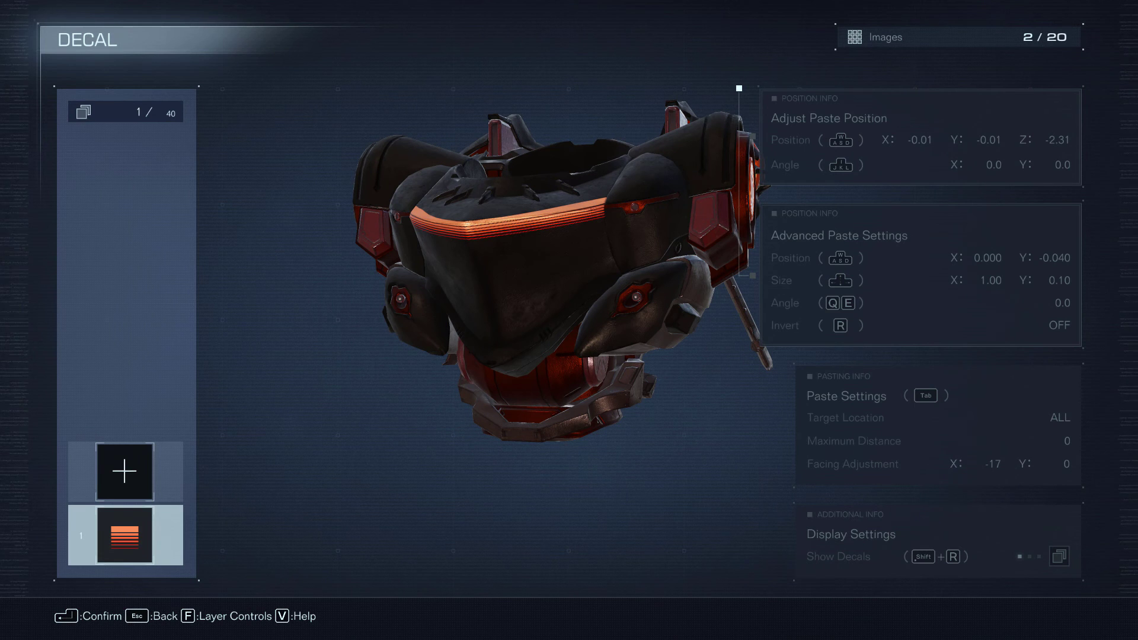
Set the X-Axis facing adjustment of the orange stripe decal to -13
{"action": "left_click", "coordinate": [138, 550]}
{"action": "key", "text": "Tab"}
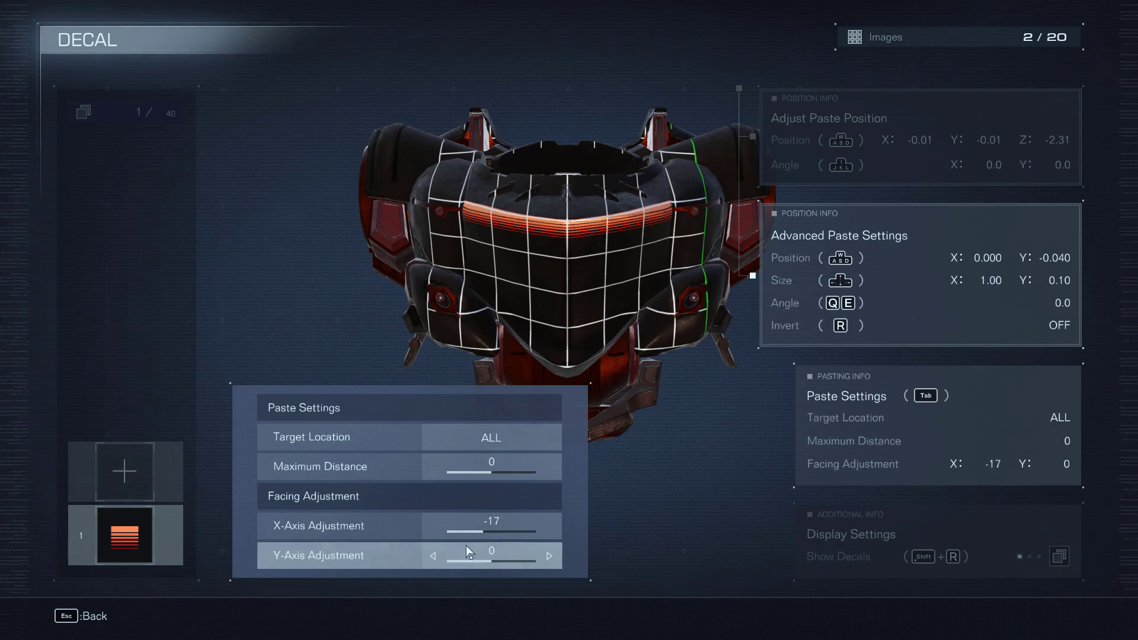
{"action": "left_click_drag", "start_coordinate": [485, 529], "coordinate": [483, 531]}
{"action": "left_click", "coordinate": [482, 531]}
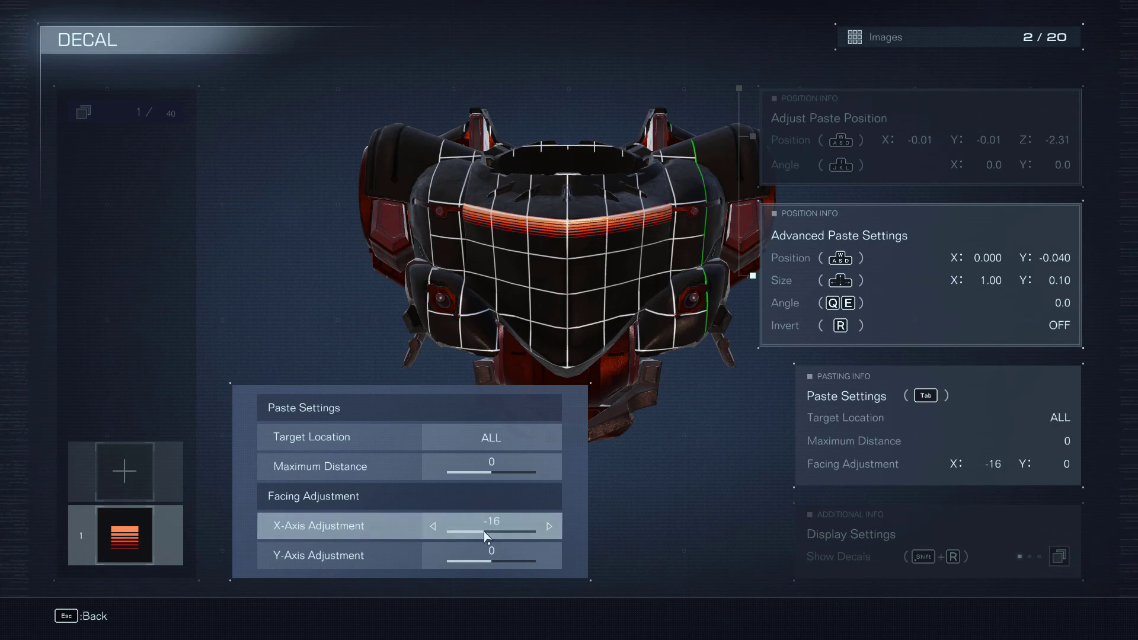
{"action": "key", "text": "Right"}
{"action": "key", "text": "Right"}
{"action": "key", "text": "Right"}
{"action": "key", "text": "Escape"}
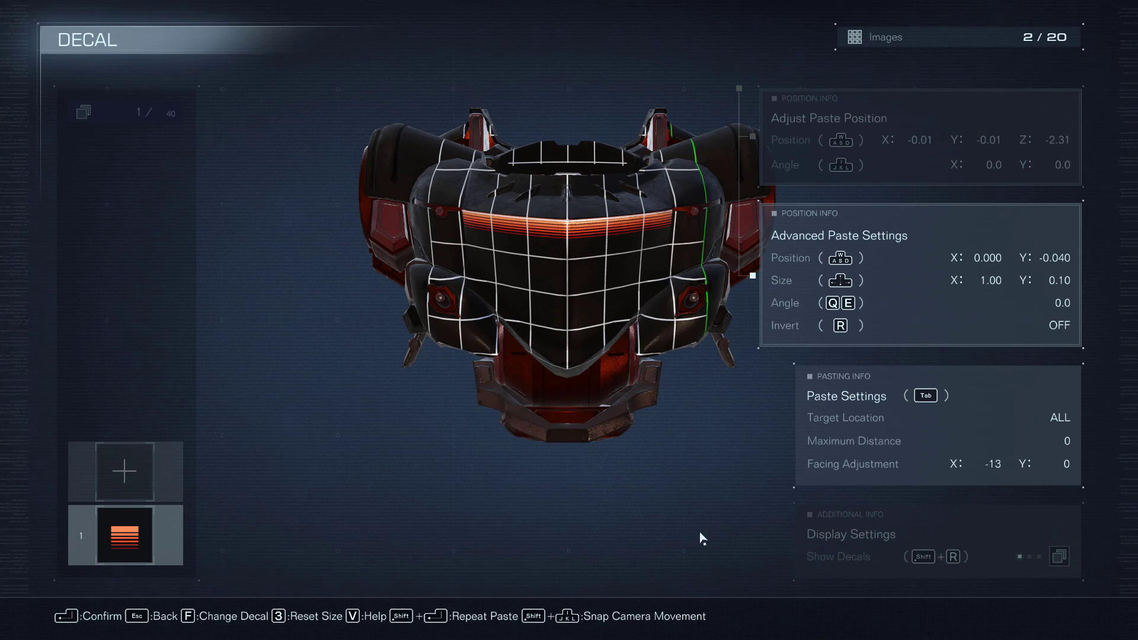
{"action": "key", "text": "Escape"}
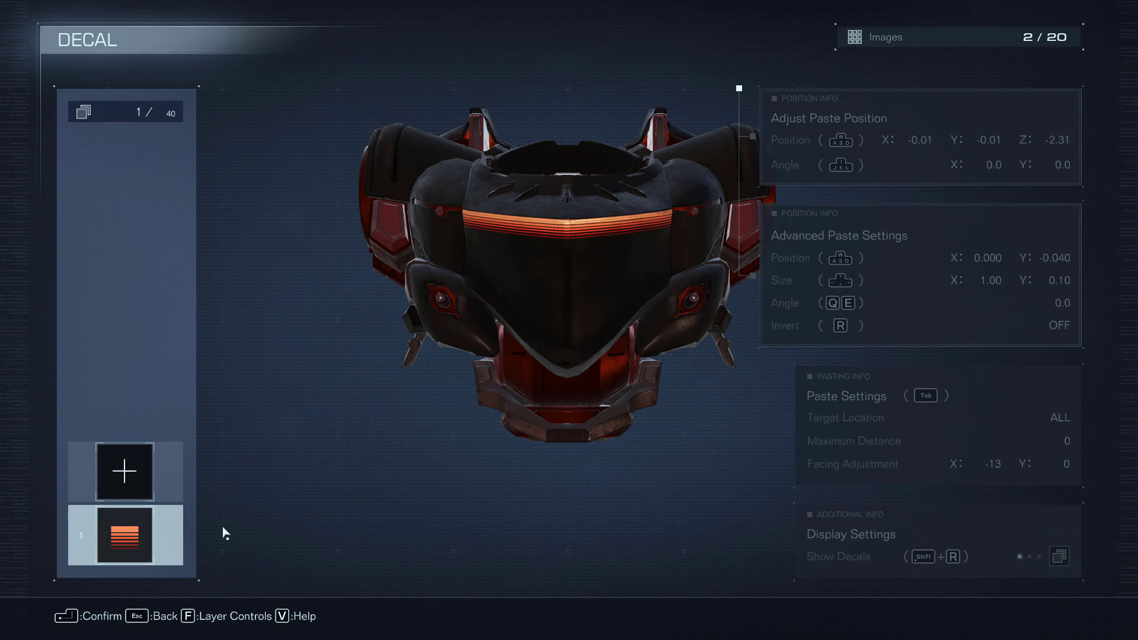
Fine-tune the orange stripe decal's vertical placement to position Y -0.050 along the core's front edge
{"action": "left_click", "coordinate": [152, 548]}
{"action": "key", "text": "s"}
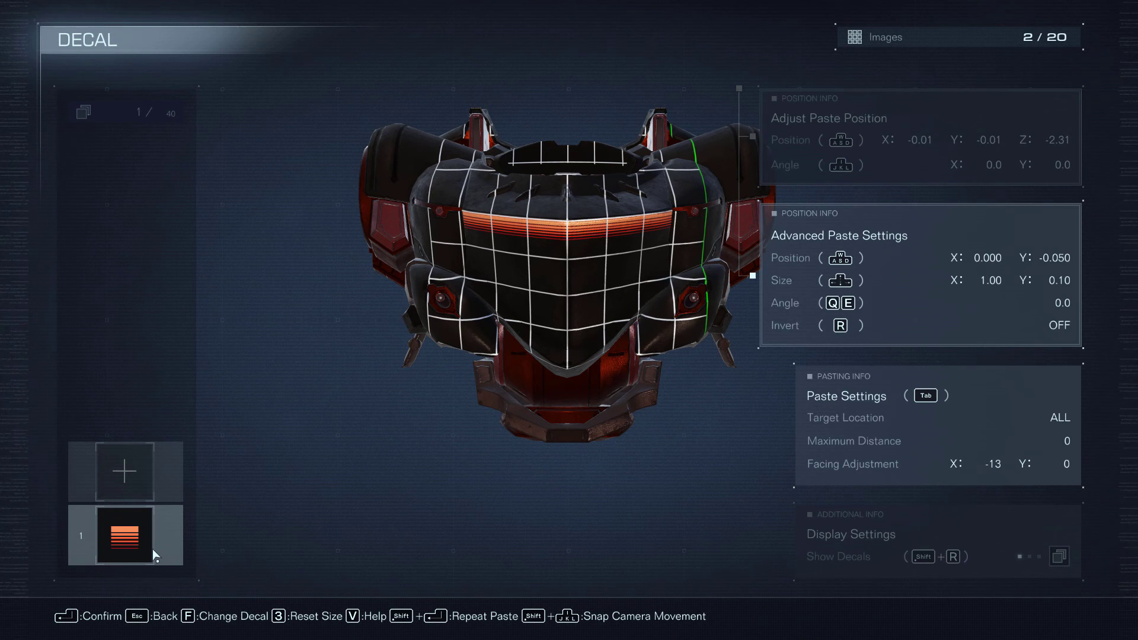
{"action": "key", "text": "s"}
{"action": "key", "text": "Escape"}
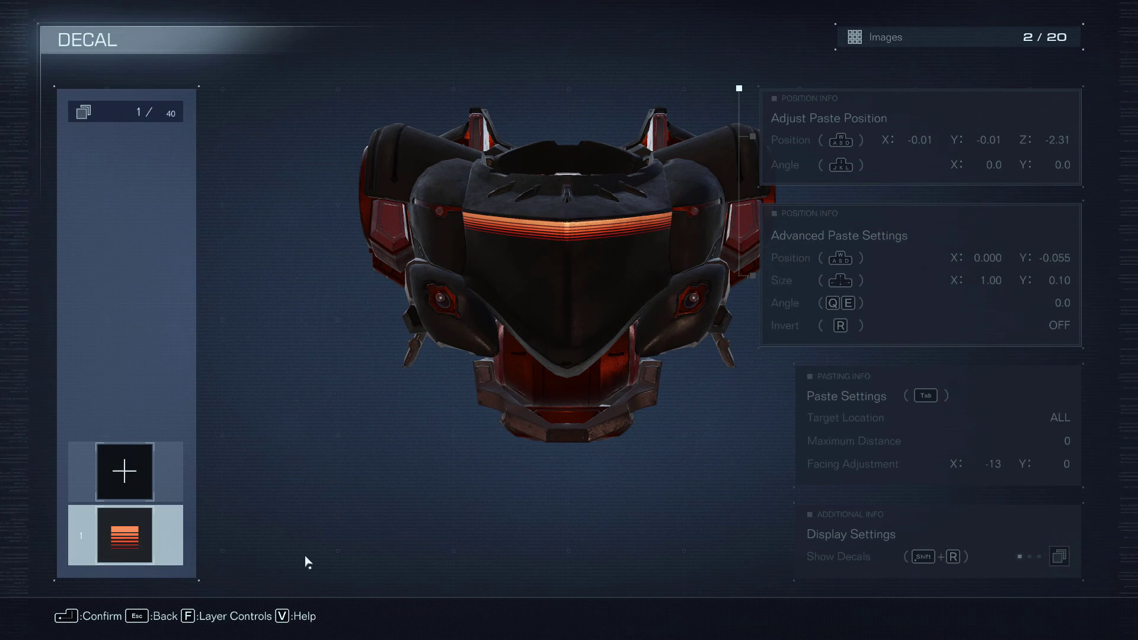
{"action": "left_click", "coordinate": [132, 545]}
{"action": "key", "text": "w"}
{"action": "key", "text": "Escape"}
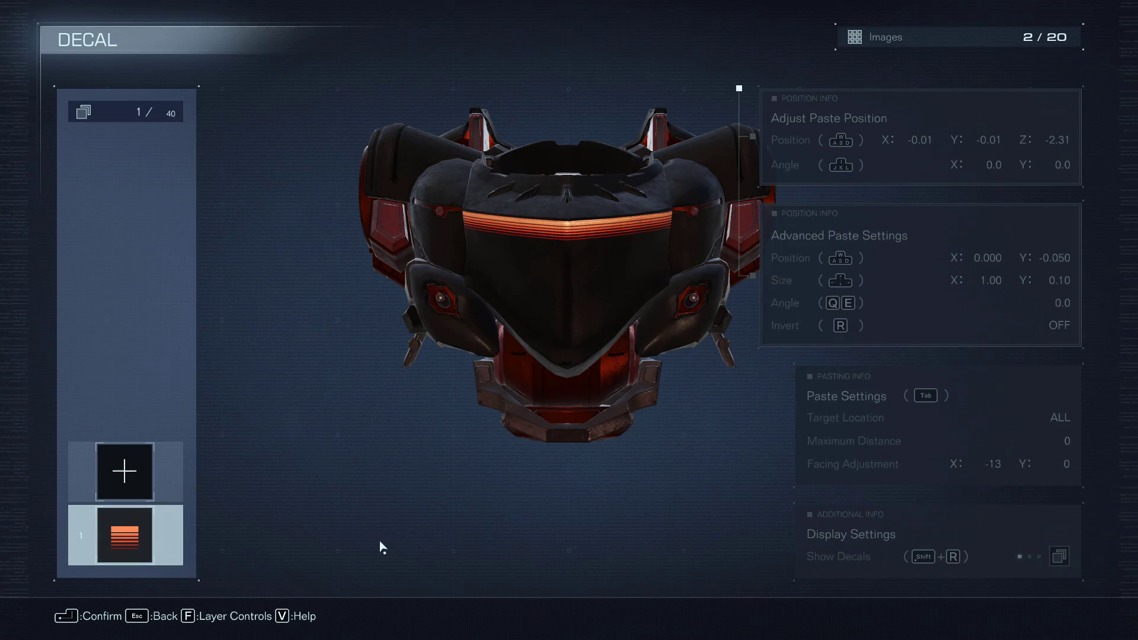
Examine from the side and above how the orange stripe decal follows the core's front edge
{"action": "key", "text": "Left"}
{"action": "key", "text": "Left"}
{"action": "key", "text": "Left"}
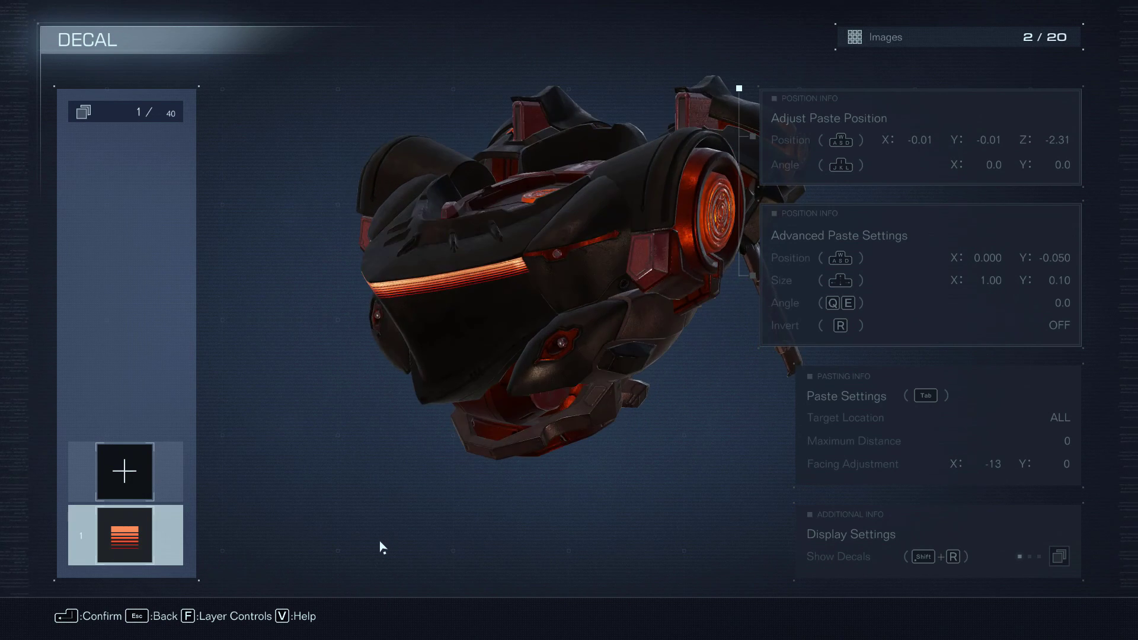
{"action": "key", "text": "Down"}
{"action": "key", "text": "Up"}
{"action": "key", "text": "Left"}
{"action": "key", "text": "Left"}
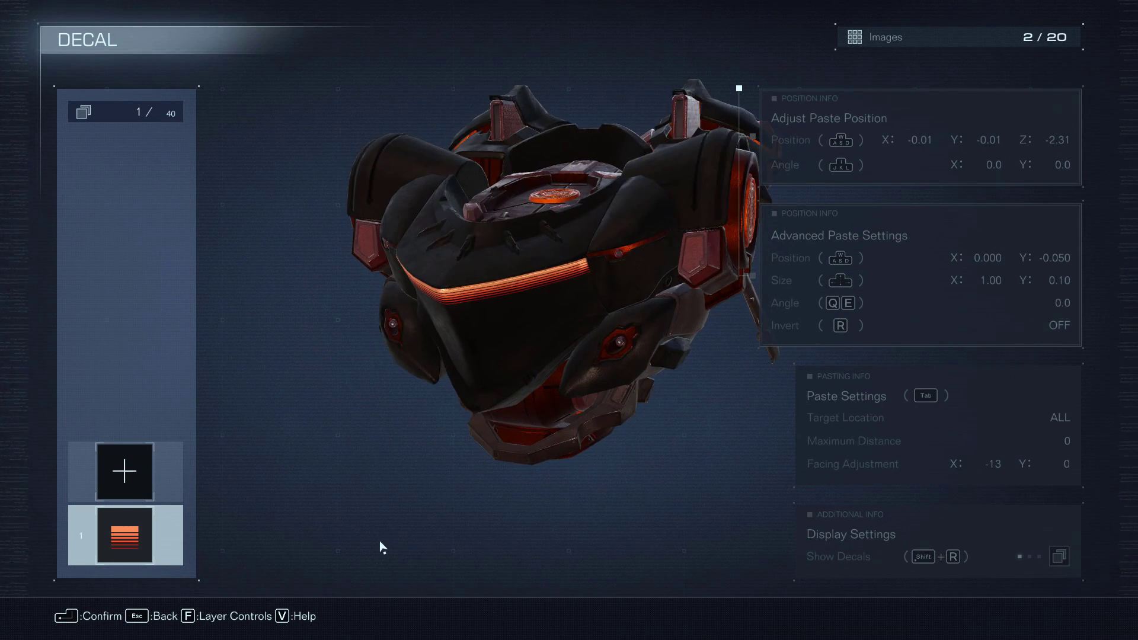
Copy the orange stripe decal layer and insert the copy as a second layer
{"action": "left_click", "coordinate": [97, 550]}
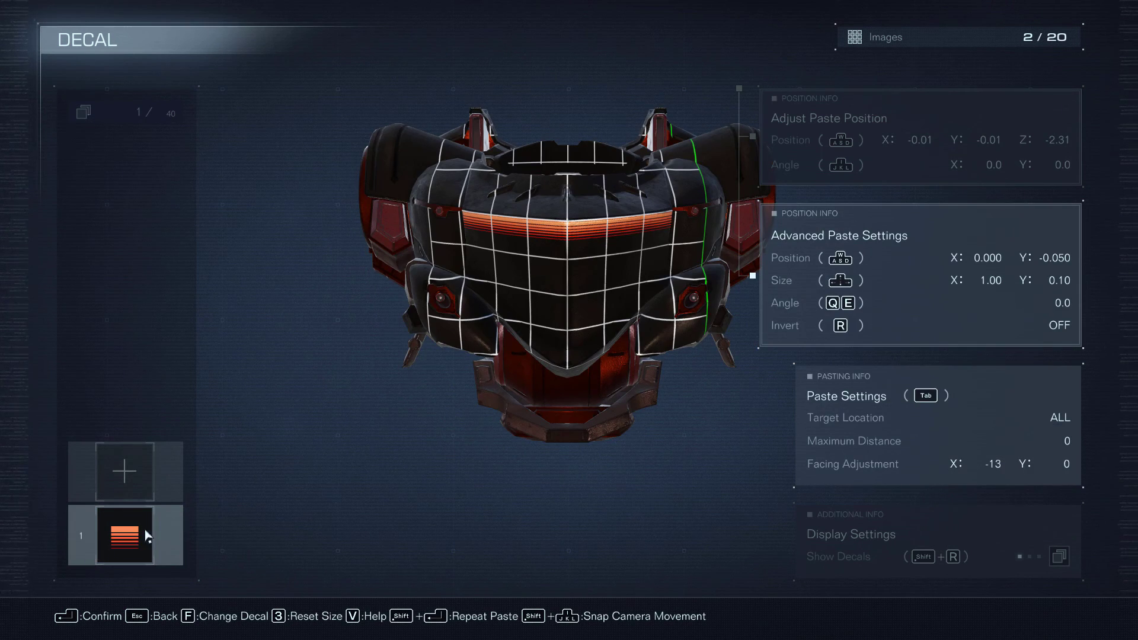
{"action": "key", "text": "Escape"}
{"action": "key", "text": "f"}
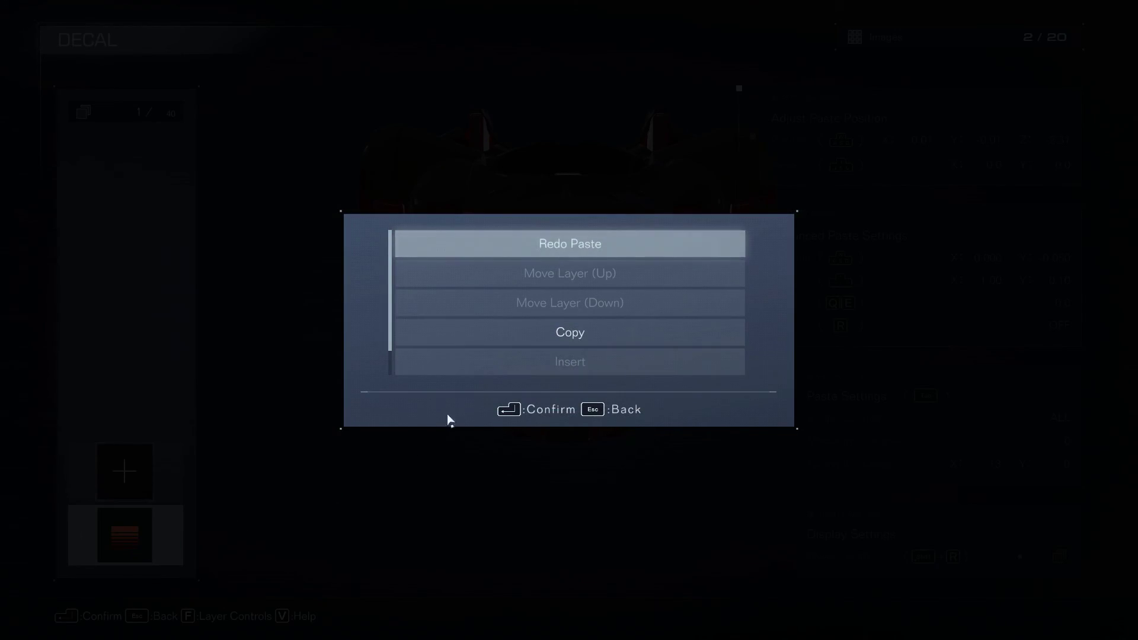
{"action": "left_click", "coordinate": [544, 332]}
{"action": "left_click", "coordinate": [549, 367]}
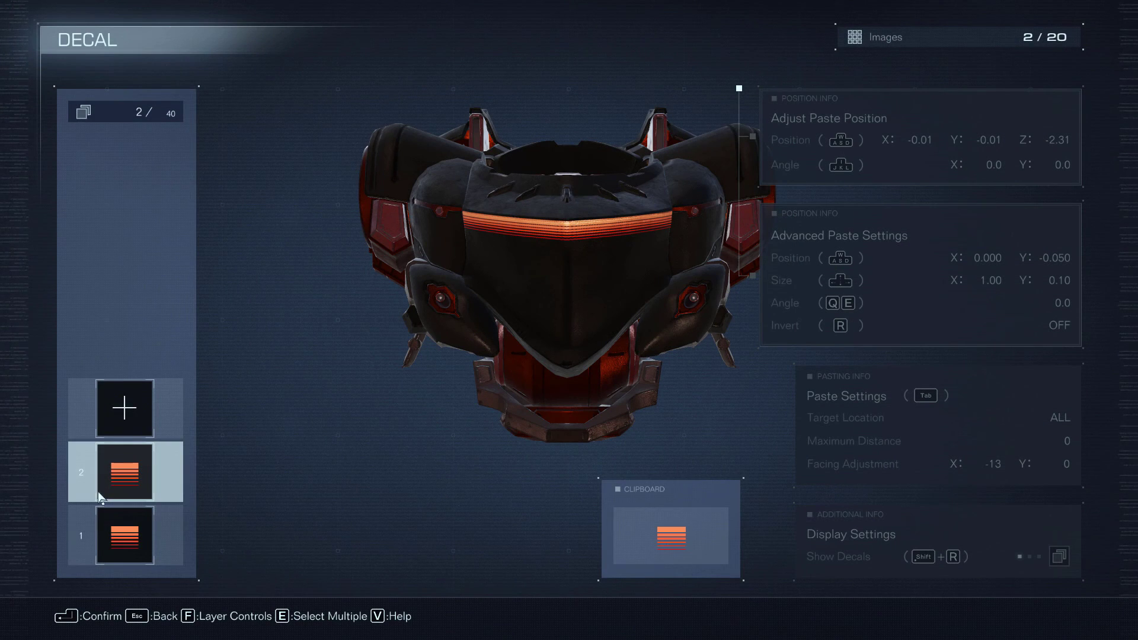
Rotate the duplicated stripe decal to an angle of -180.0 and raise it to position Y 0.050
{"action": "left_click", "coordinate": [113, 483]}
{"action": "key", "text": "e"}
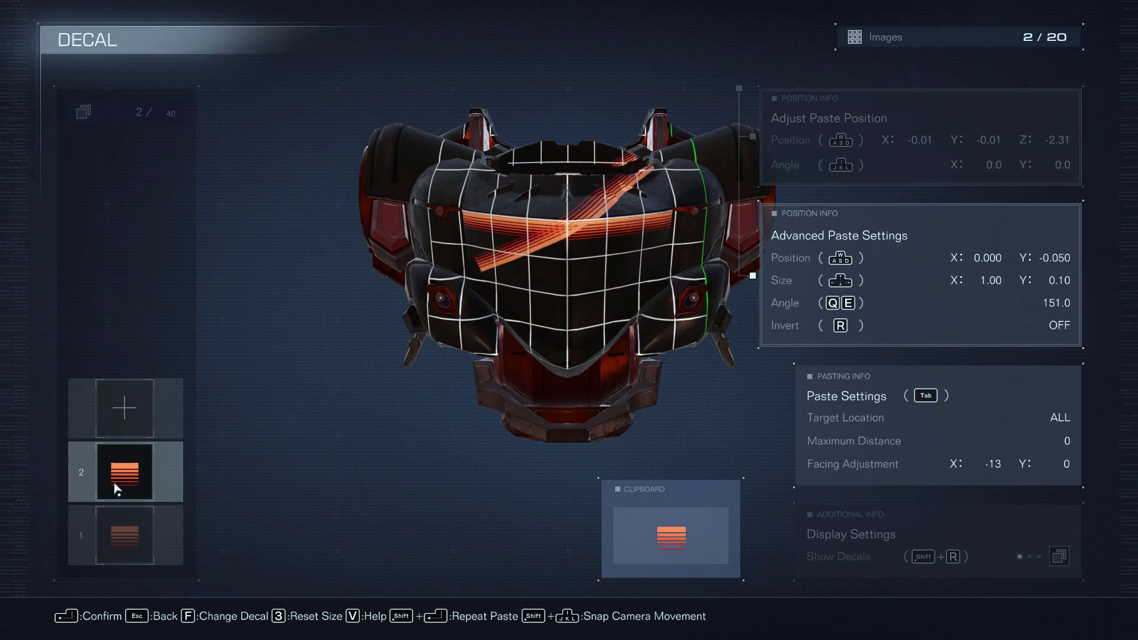
{"action": "key", "text": "e"}
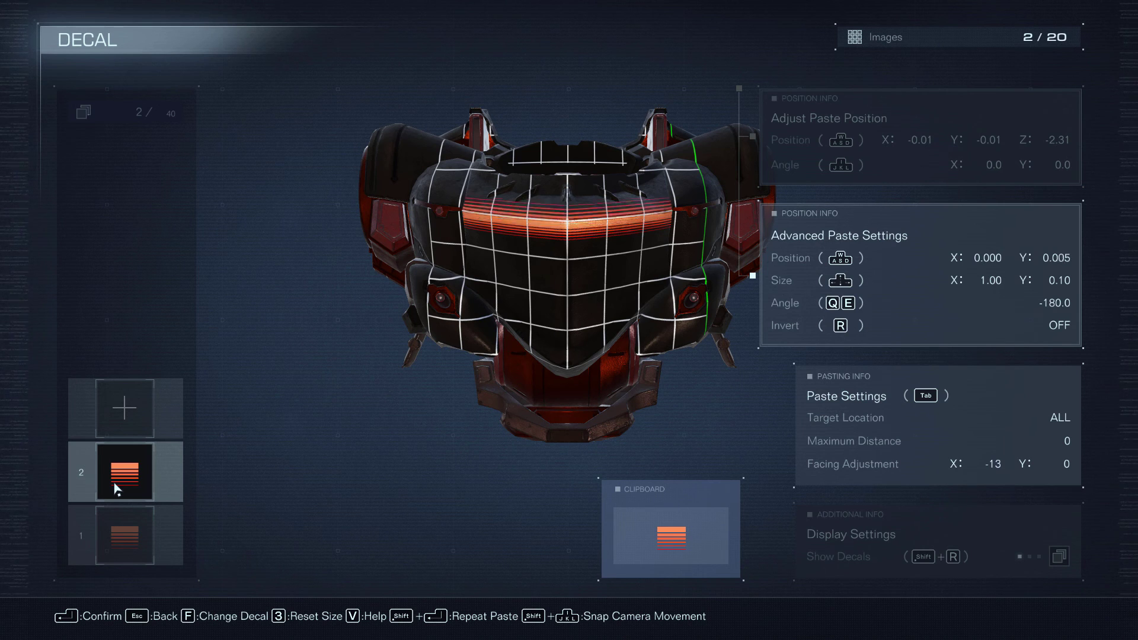
{"action": "key", "text": "w"}
{"action": "key", "text": "w"}
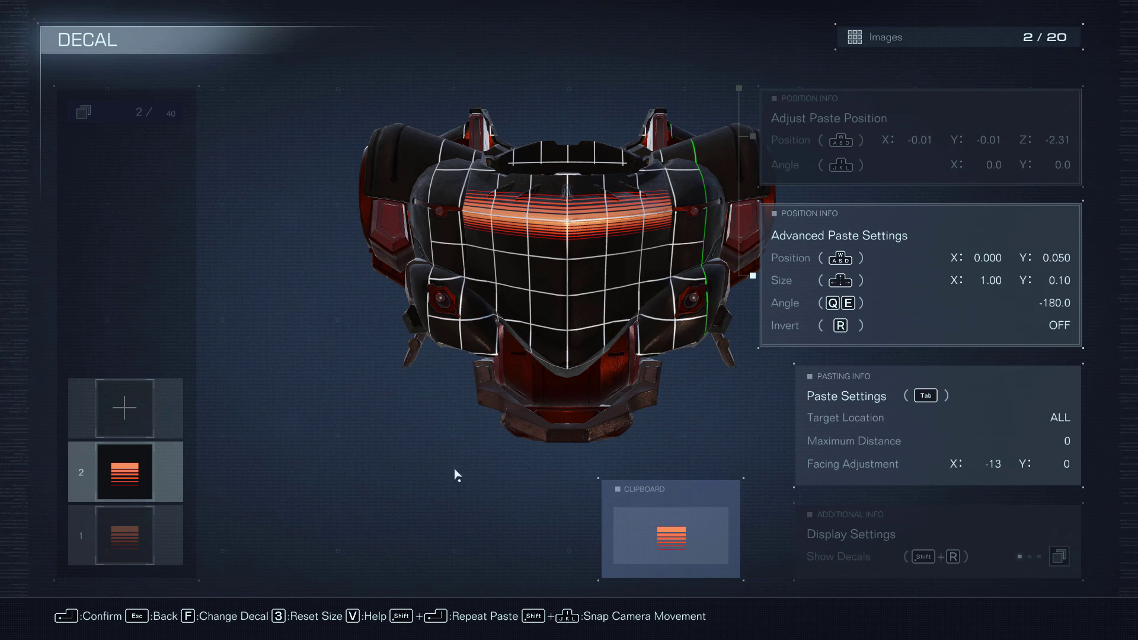
{"action": "key", "text": "Return"}
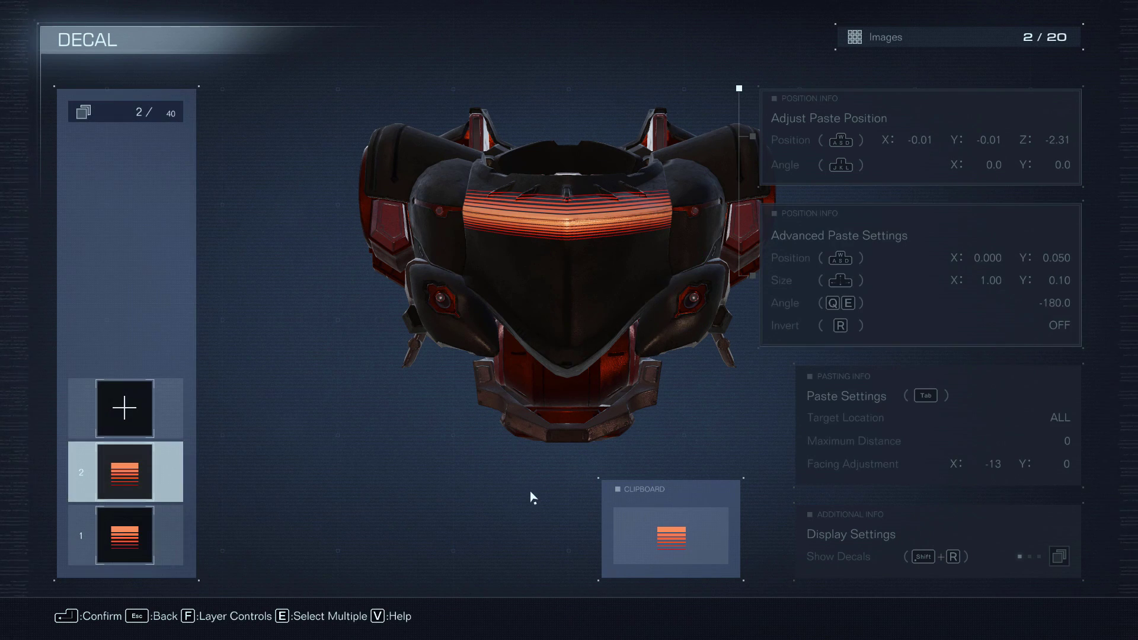
Nudge the rotated stripe decal slightly downward toward the original stripes
{"action": "left_click", "coordinate": [146, 465]}
{"action": "key", "text": "s"}
{"action": "key", "text": "Return"}
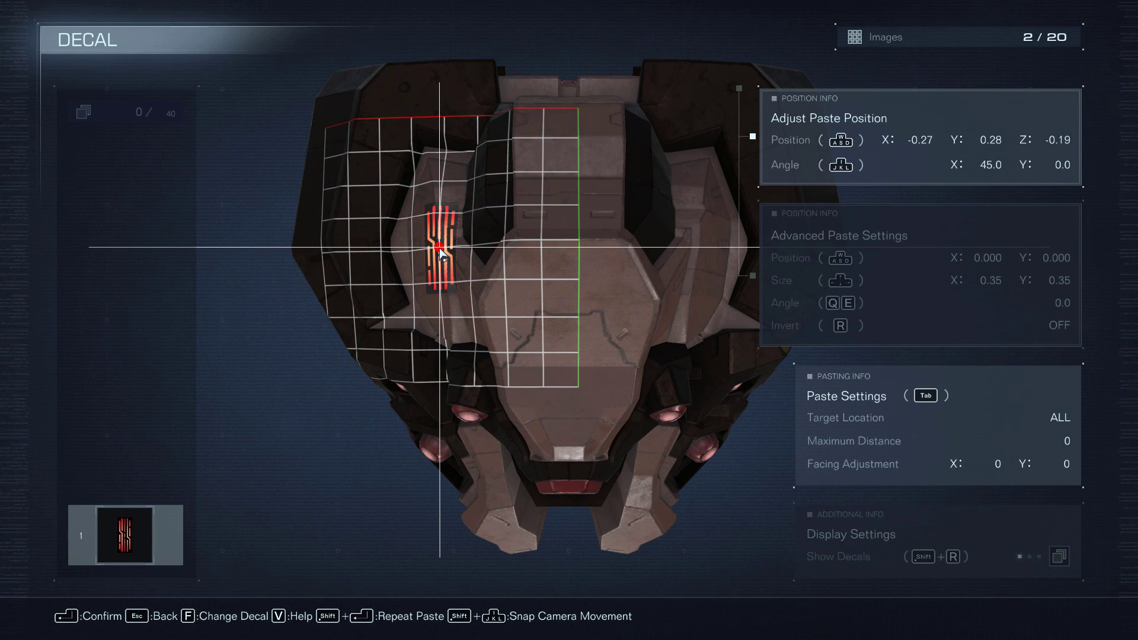
Paste the red circuit-line decal on the brown part's recessed side panel at X -0.27, Y 0.28, Z -0.19, angle X 45.0
{"action": "left_click", "coordinate": [438, 250]}
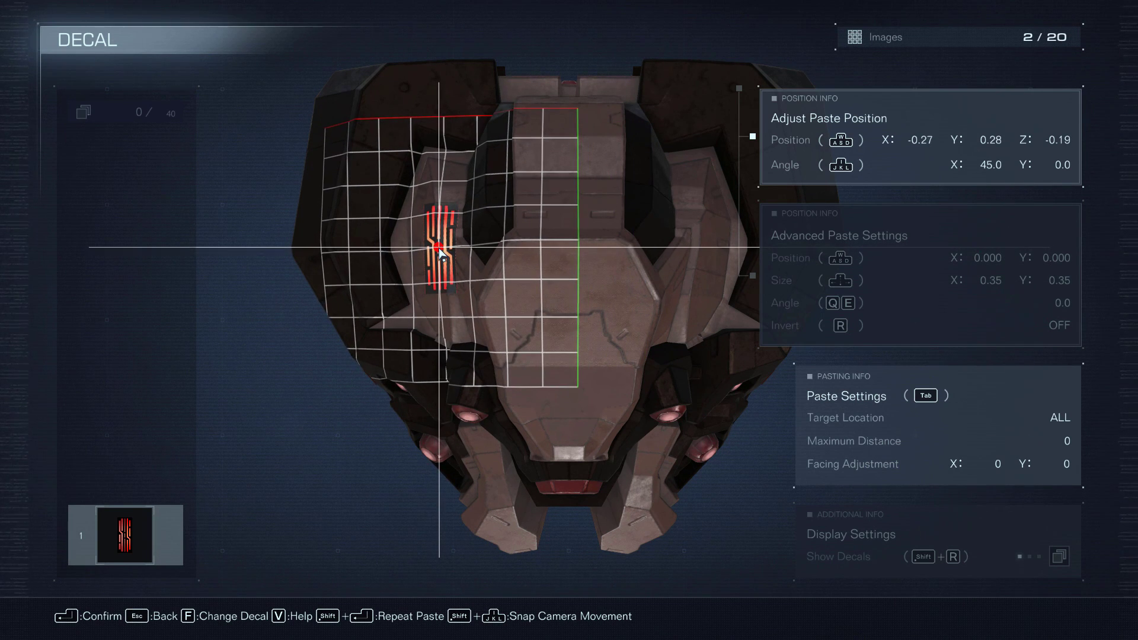
{"action": "key", "text": "Tab"}
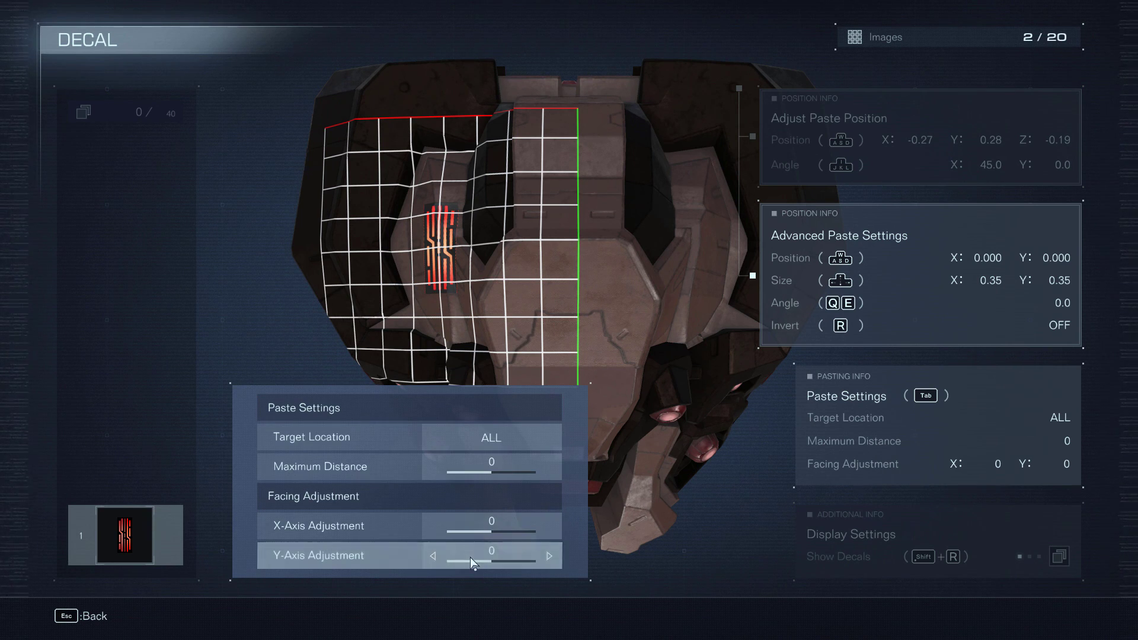
{"action": "key", "text": "Escape"}
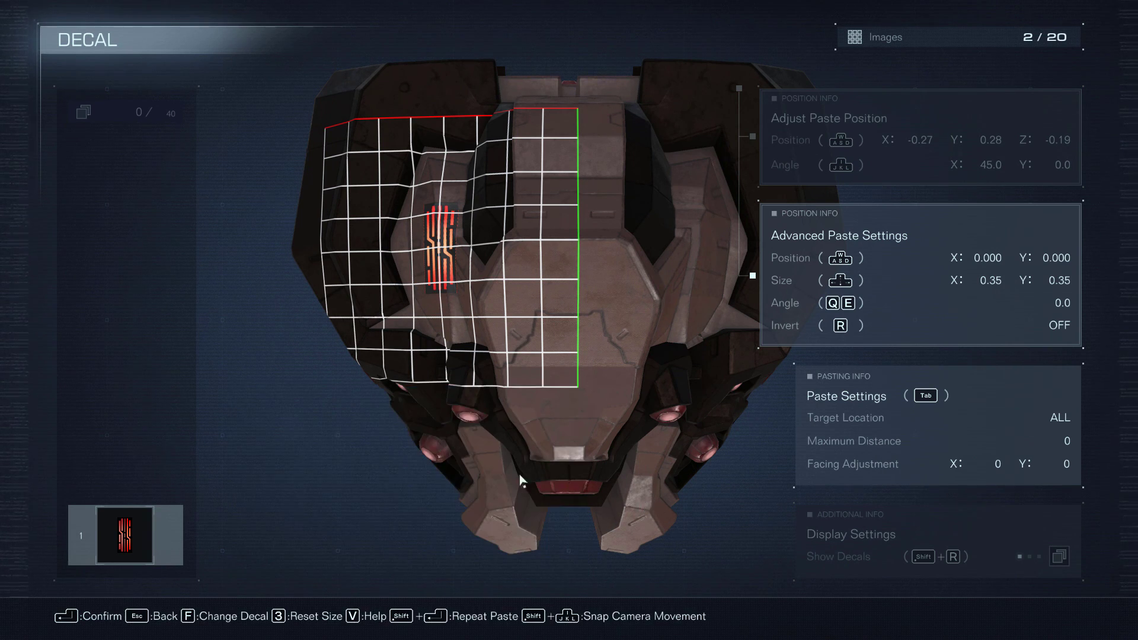
{"action": "key", "text": "Return"}
Stretch the circuit-line decal to size Y 0.83 and shift it to position X 0.015, Y 0.010
{"action": "left_click", "coordinate": [142, 530]}
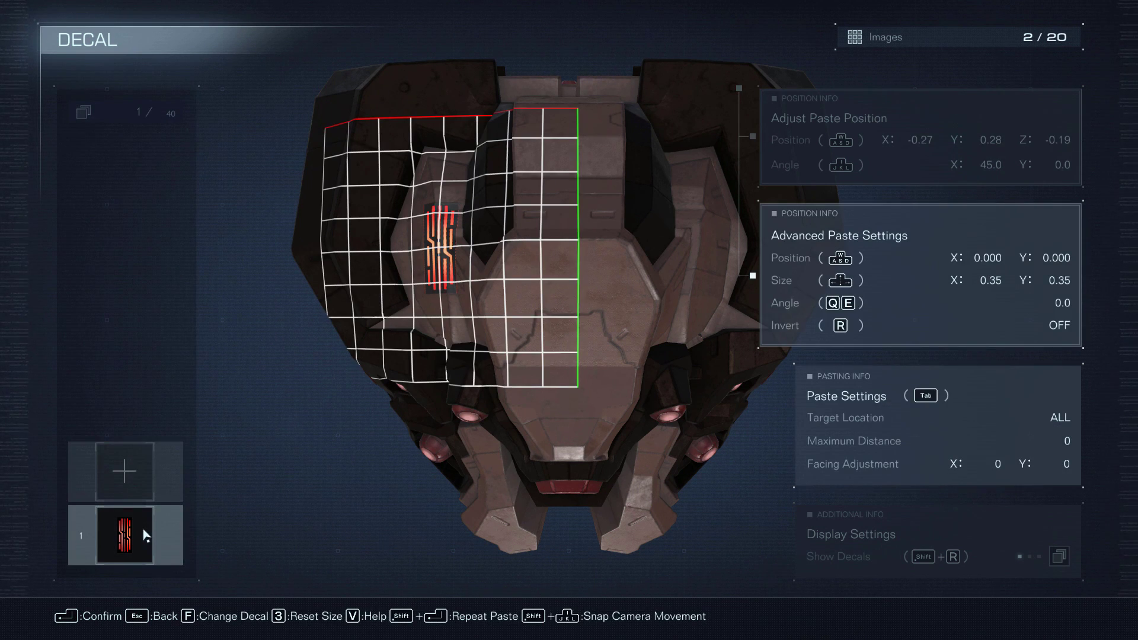
{"action": "key", "text": "Up"}
{"action": "key", "text": "Up"}
{"action": "key", "text": "Up"}
{"action": "key", "text": "Up"}
{"action": "key", "text": "Up"}
{"action": "key", "text": "Up"}
{"action": "key", "text": "Up"}
{"action": "key", "text": "Up"}
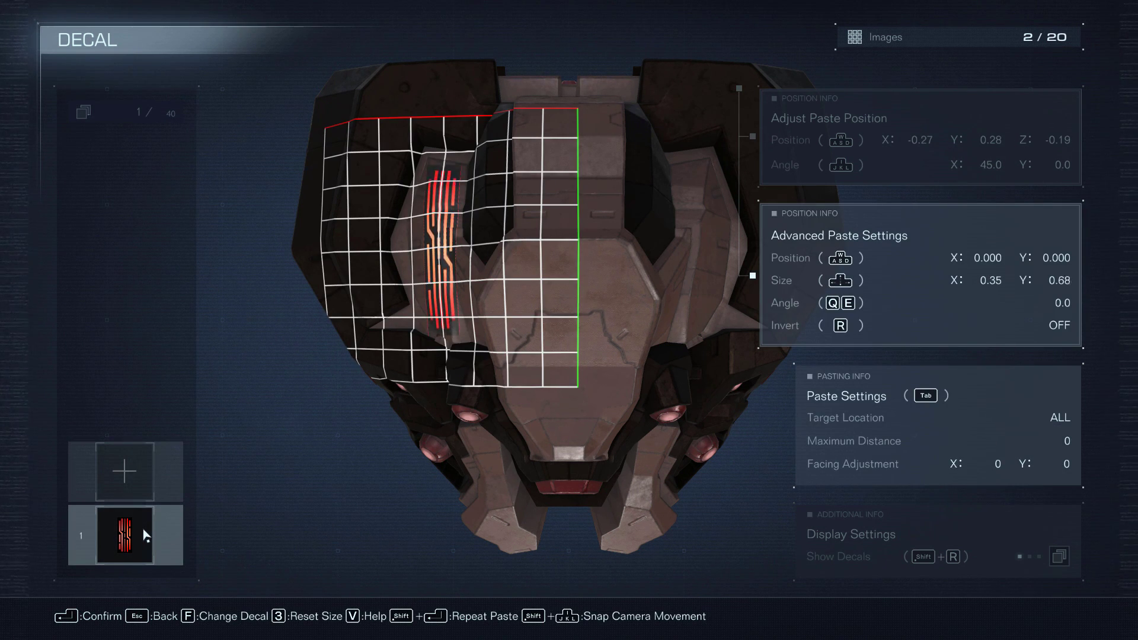
{"action": "key", "text": "d"}
{"action": "key", "text": "w"}
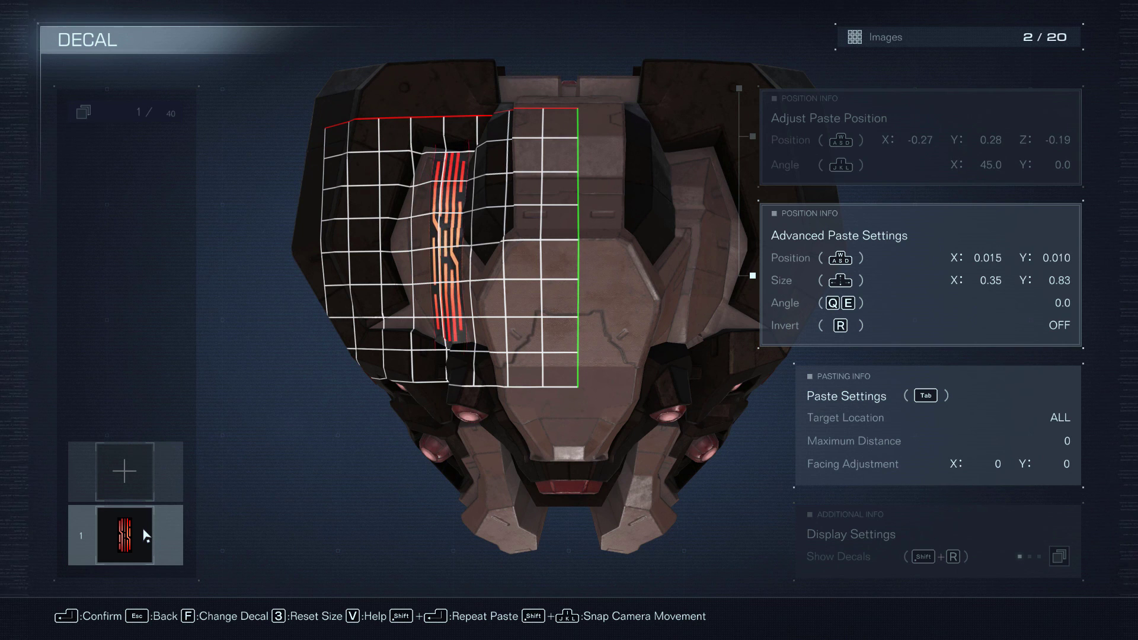
Widen the circuit-line decal to size X 0.97 and shift it to position X -0.005
{"action": "key", "text": "Right"}
{"action": "key", "text": "Right"}
{"action": "key", "text": "Right"}
{"action": "key", "text": "Right"}
{"action": "key", "text": "Right"}
{"action": "key", "text": "Right"}
{"action": "key", "text": "Right"}
{"action": "key", "text": "Right"}
{"action": "key", "text": "Right"}
{"action": "key", "text": "Right"}
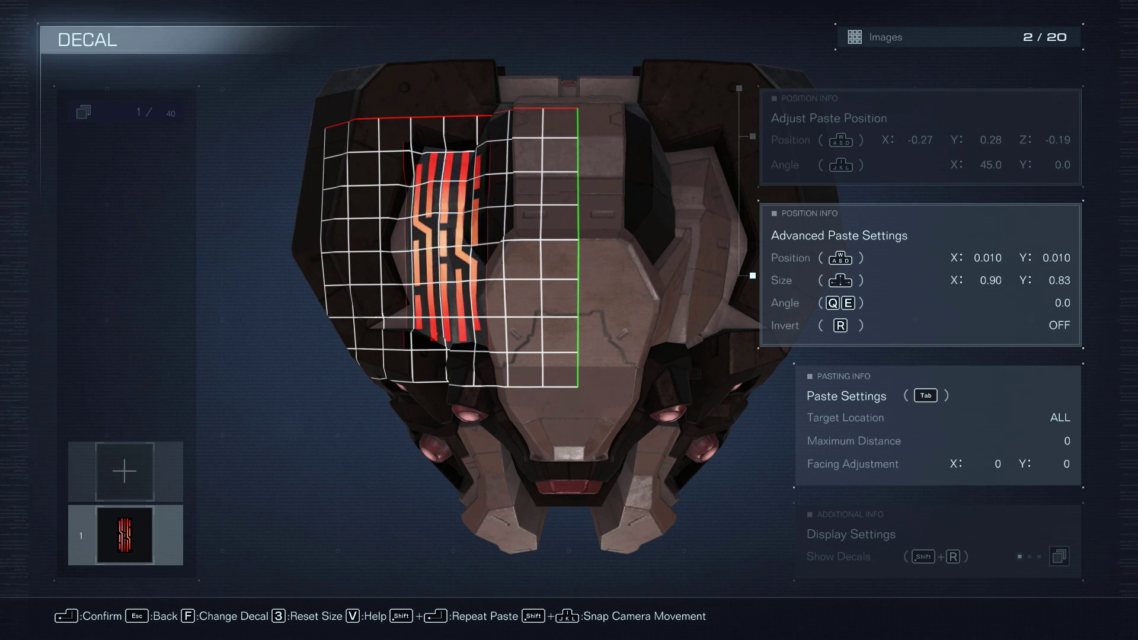
Set the circuit-line decal's Target Location to SUB with Maximum Distance 0 to keep it off the surrounding dark armor
{"action": "key", "text": "Tab"}
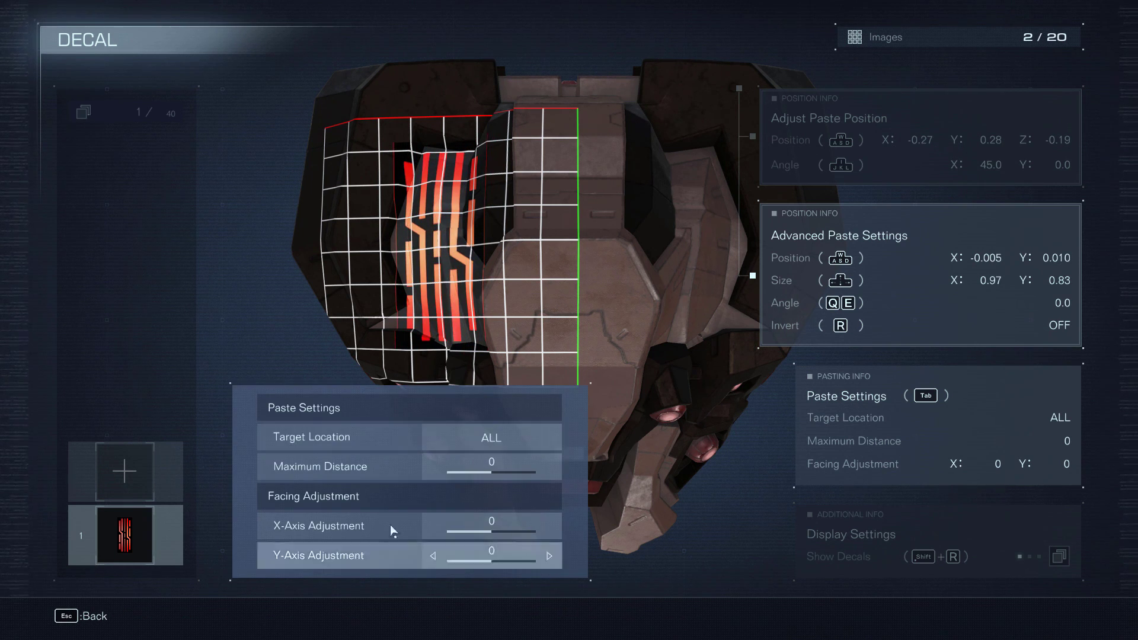
{"action": "left_click", "coordinate": [432, 439]}
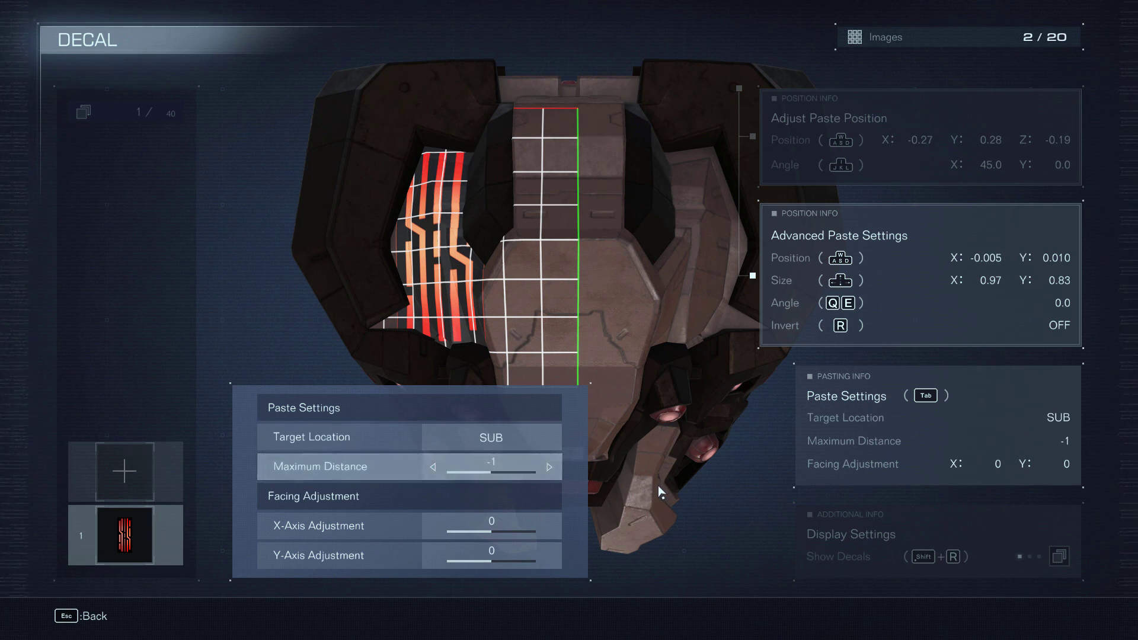
{"action": "key", "text": "Tab"}
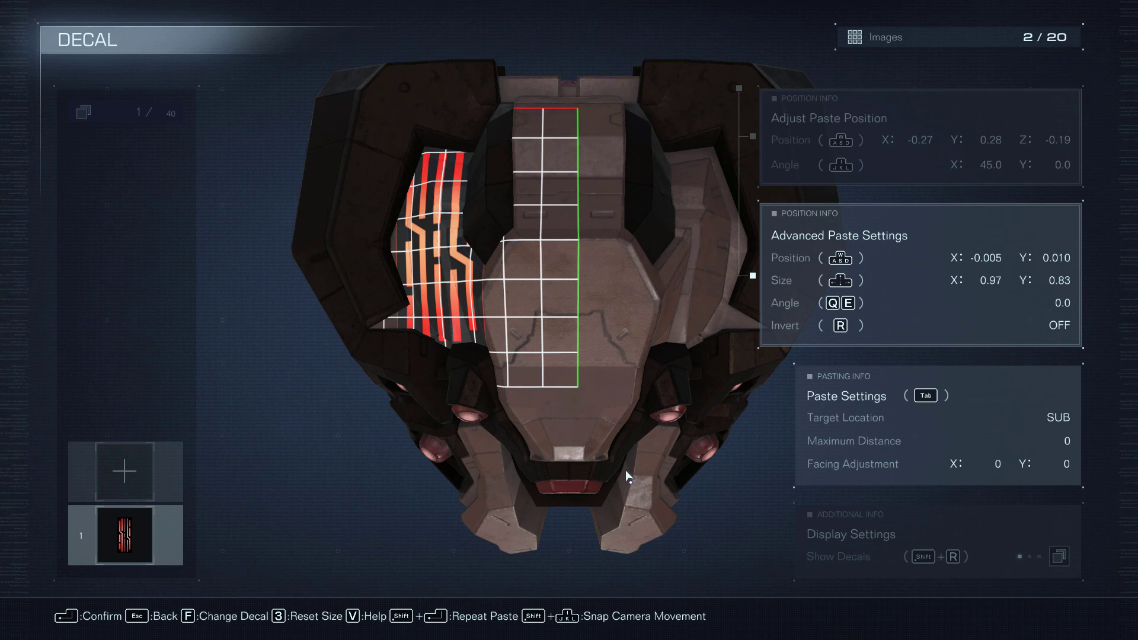
{"action": "left_click", "coordinate": [601, 451]}
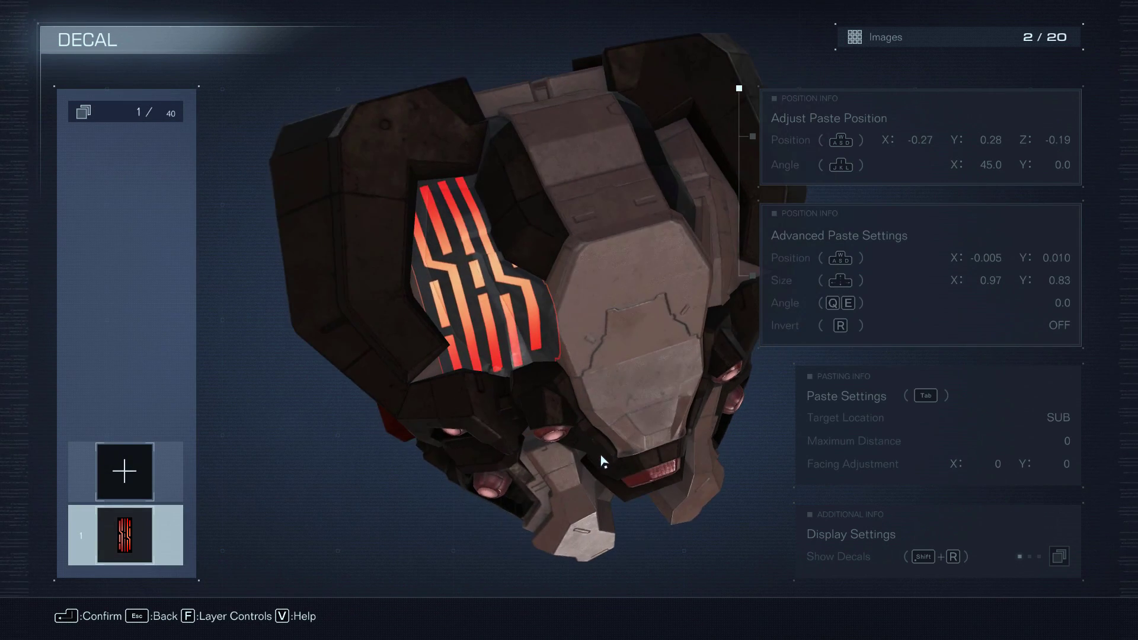
Shift the circuit-line decal on the brown part's recessed side panel to position X -0.020
{"action": "left_click", "coordinate": [102, 541]}
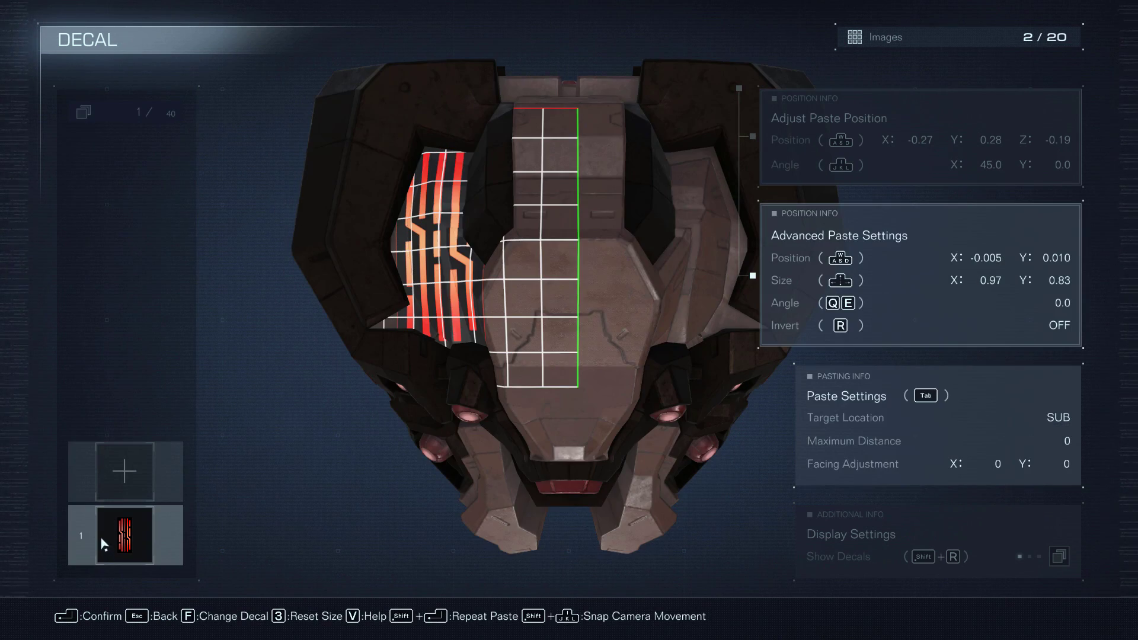
{"action": "left_click", "coordinate": [575, 490]}
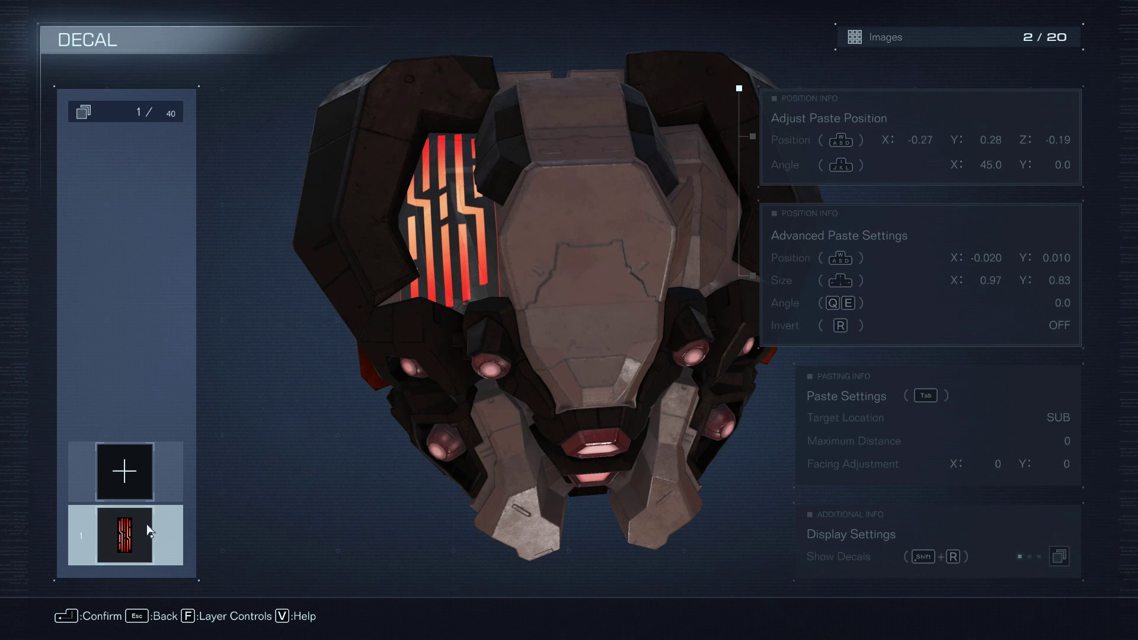
Set the circuit-line decal's Y-axis facing adjustment to 10 and shift the decal to position X -0.025
{"action": "left_click", "coordinate": [147, 524]}
{"action": "key", "text": "Tab"}
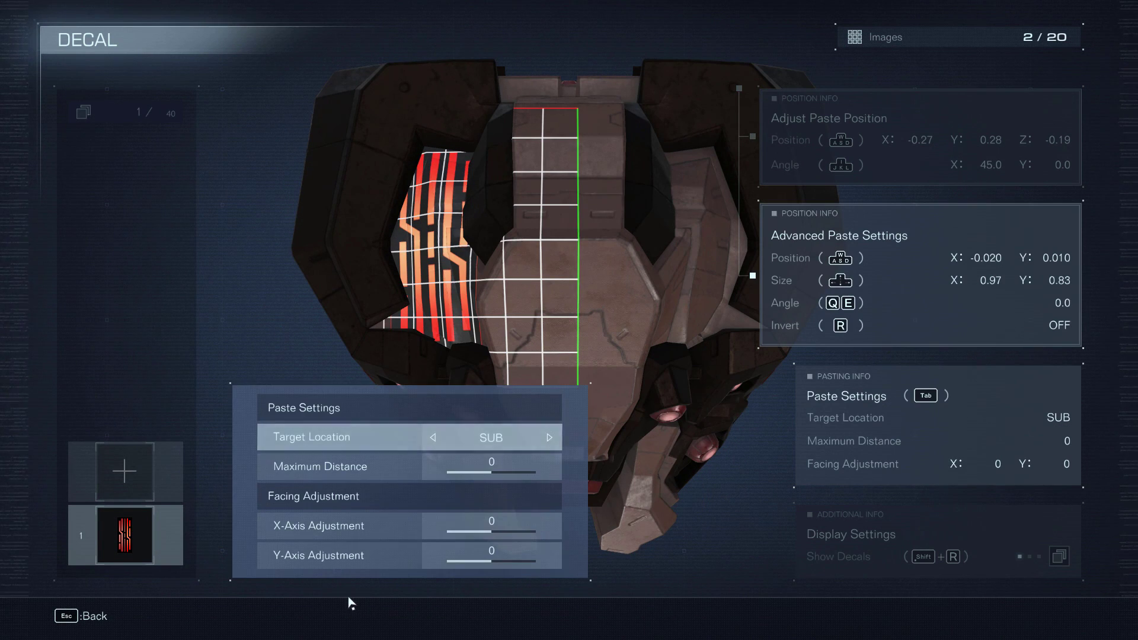
{"action": "left_click", "coordinate": [489, 560]}
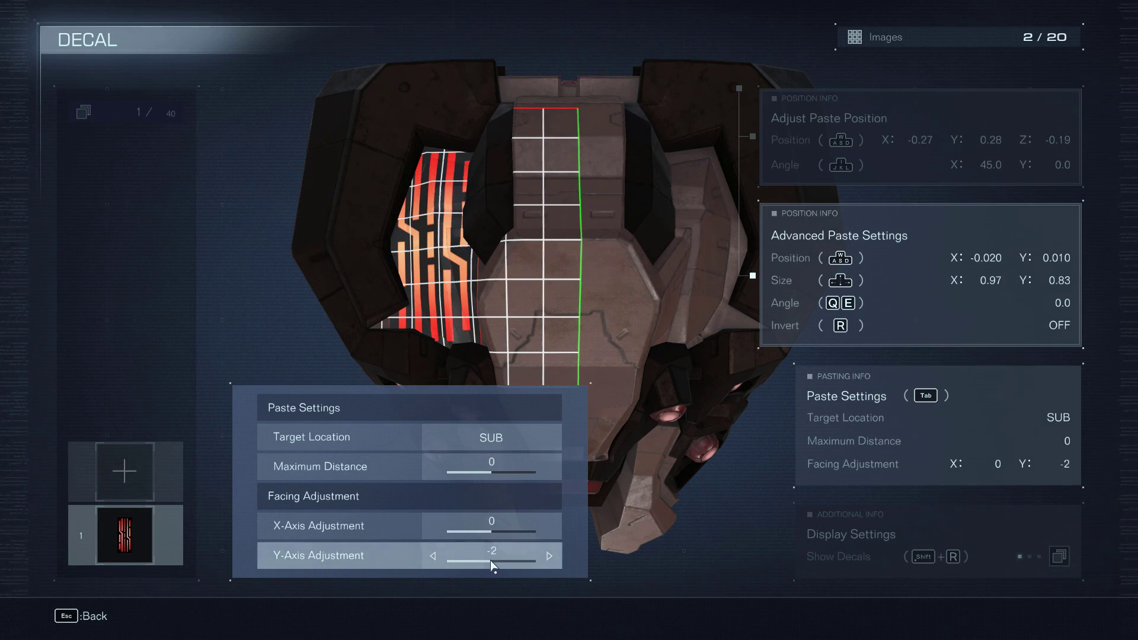
{"action": "left_click_drag", "start_coordinate": [490, 560], "coordinate": [496, 558]}
{"action": "key", "text": "Tab"}
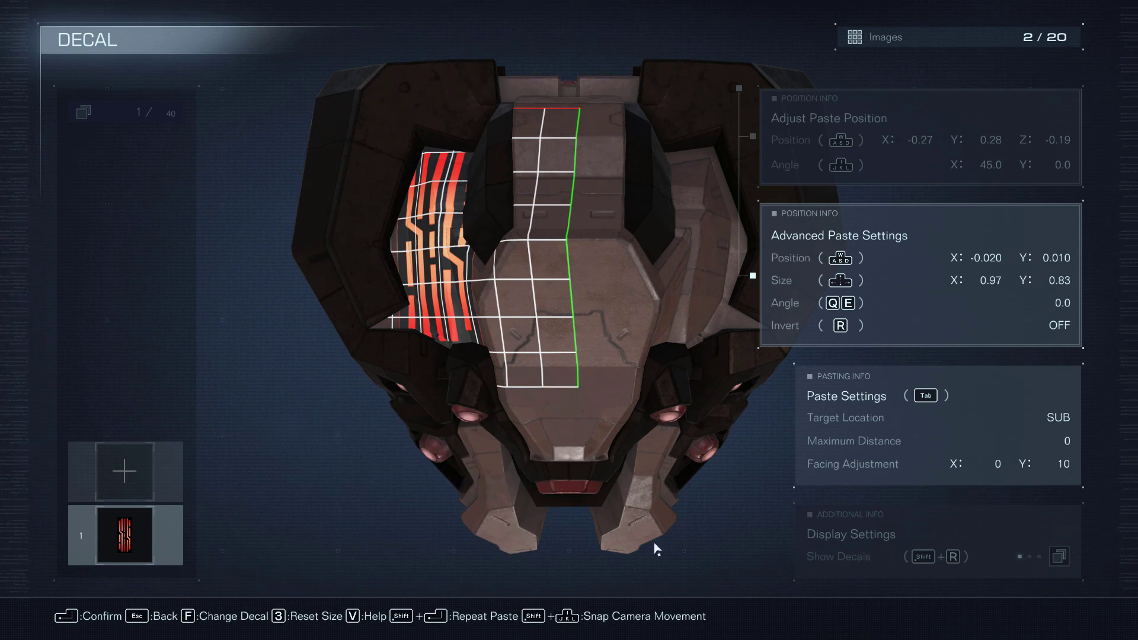
{"action": "key", "text": "Return"}
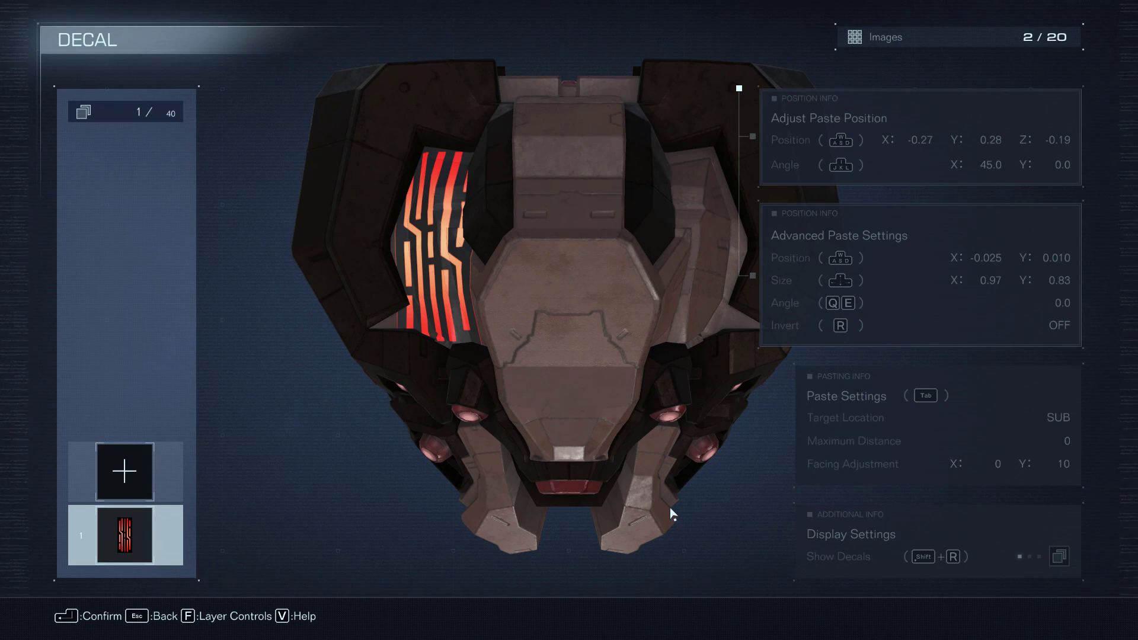
Set the circuit-line decal's Y-axis facing adjustment to 20, keeping the X-axis adjustment at 0, and apply the decal
{"action": "key", "text": "Right"}
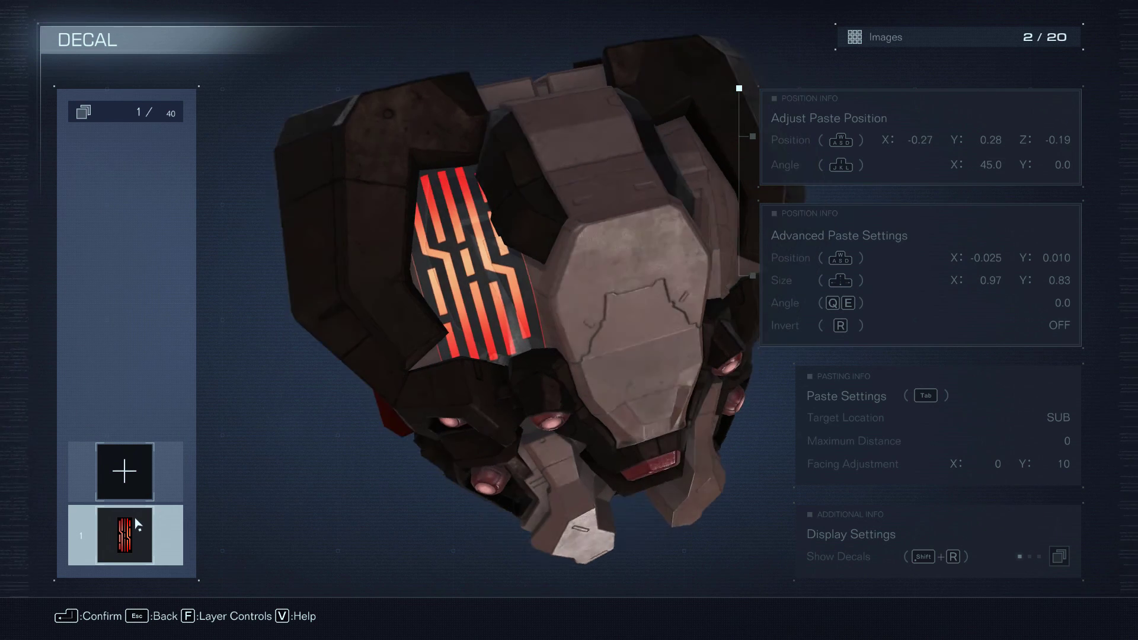
{"action": "left_click", "coordinate": [156, 535]}
{"action": "key", "text": "f"}
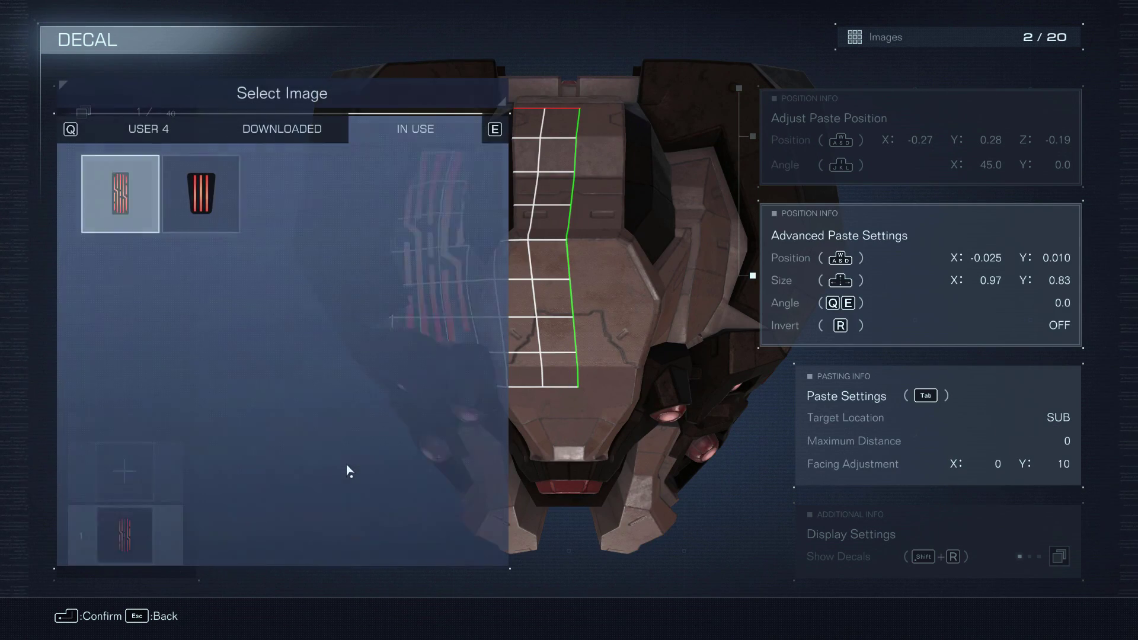
{"action": "key", "text": "Escape"}
{"action": "key", "text": "Tab"}
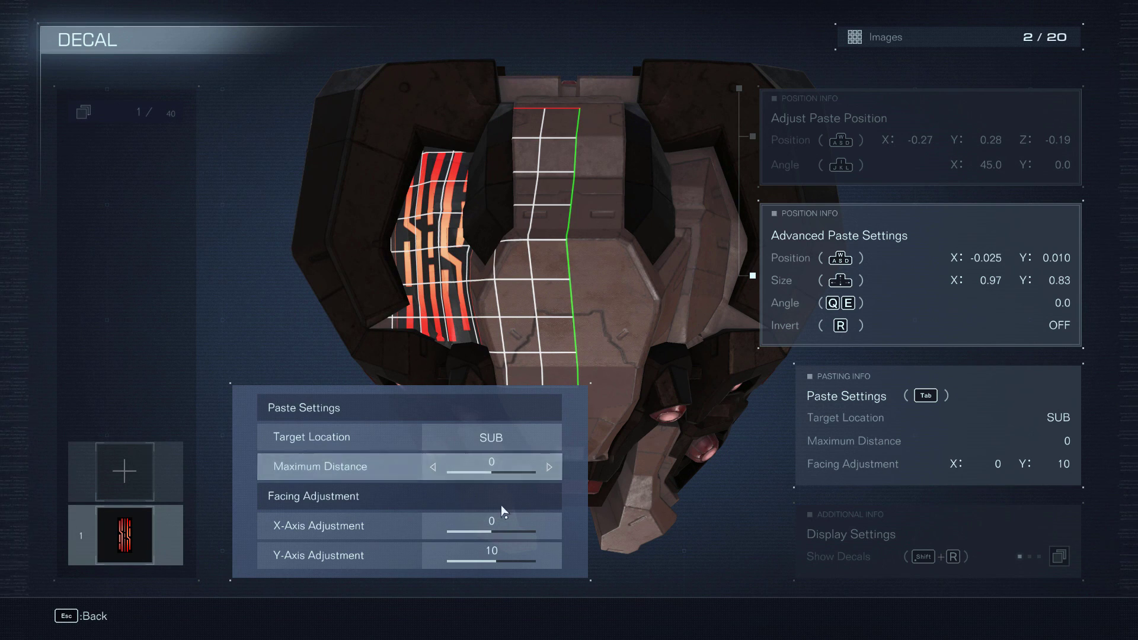
{"action": "left_click", "coordinate": [497, 527]}
{"action": "left_click_drag", "start_coordinate": [496, 527], "coordinate": [502, 560]}
{"action": "key", "text": "Escape"}
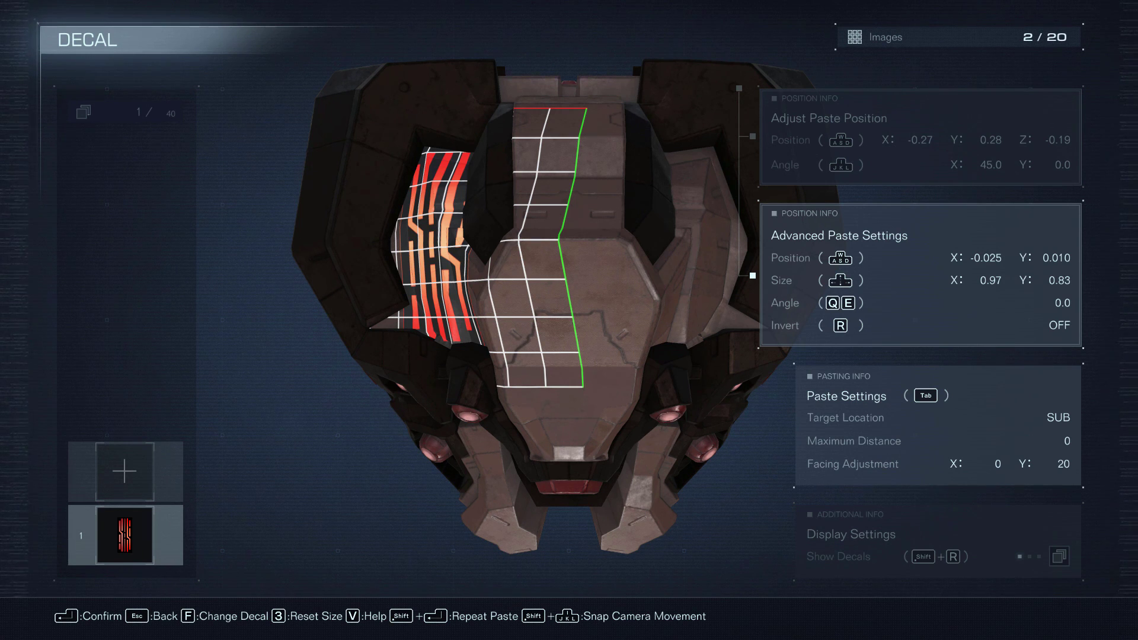
{"action": "key", "text": "Return"}
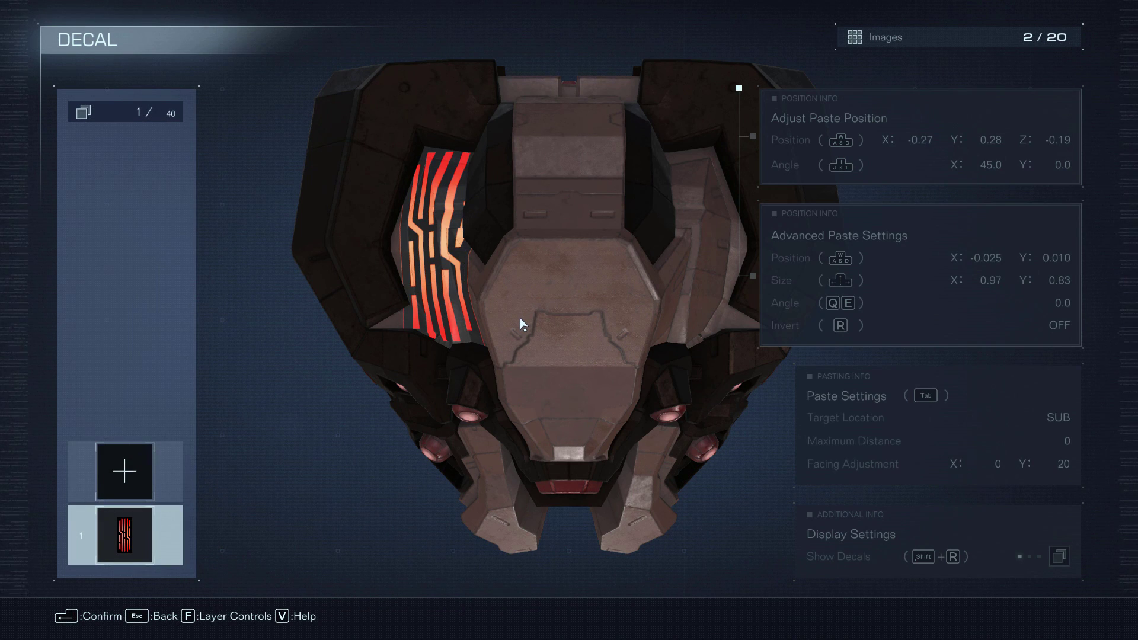